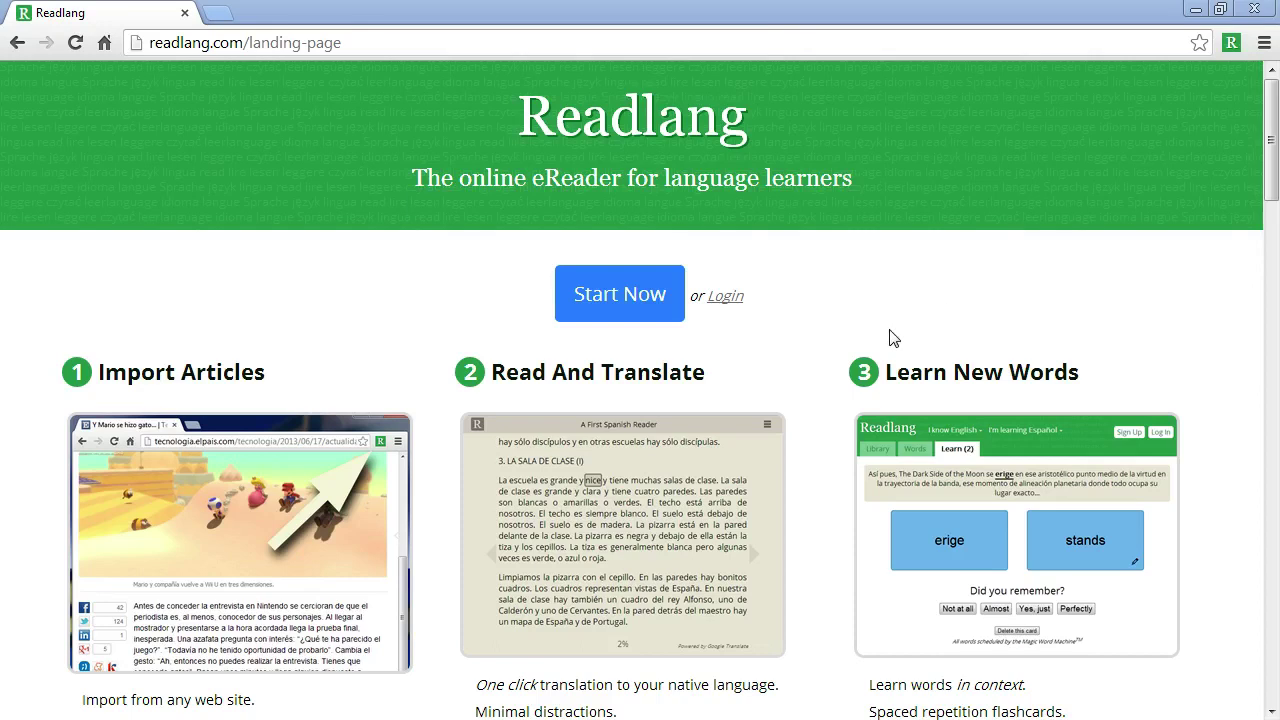
Start using Readlang from the landing page without logging in.
left_click(620, 296)
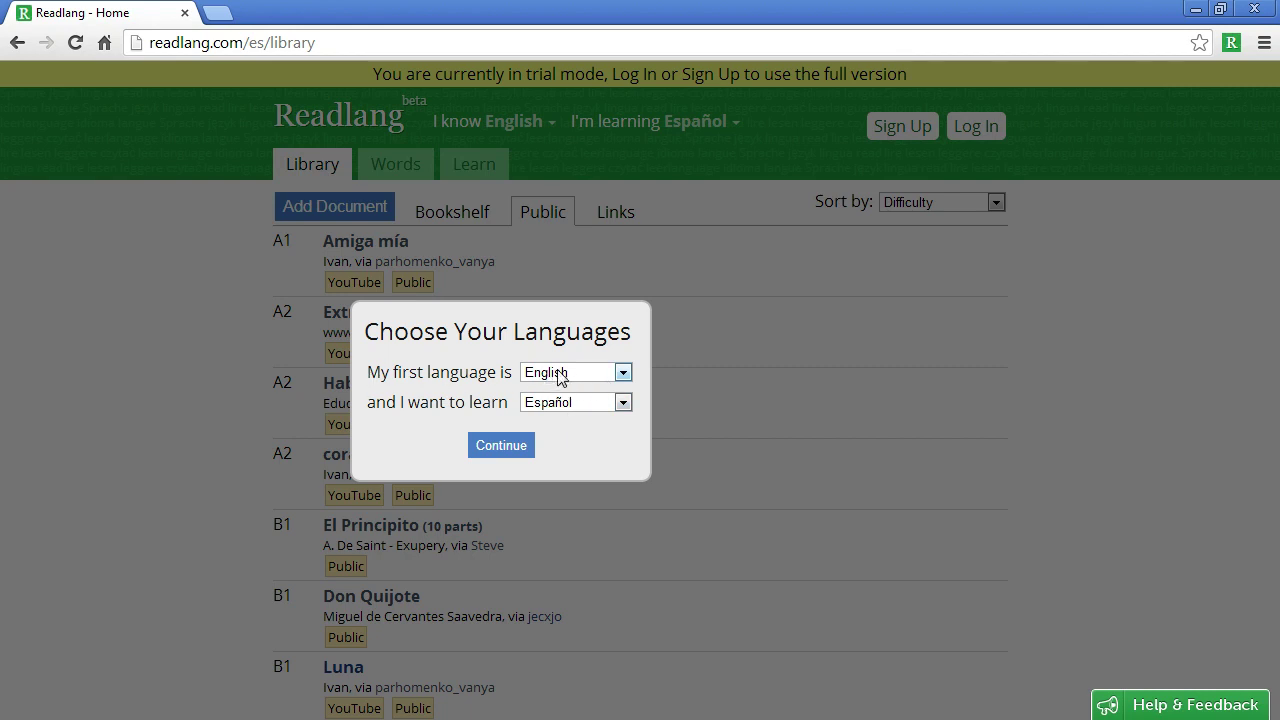
Keep English as the first language and Español as the language to learn, then continue.
left_click(605, 376)
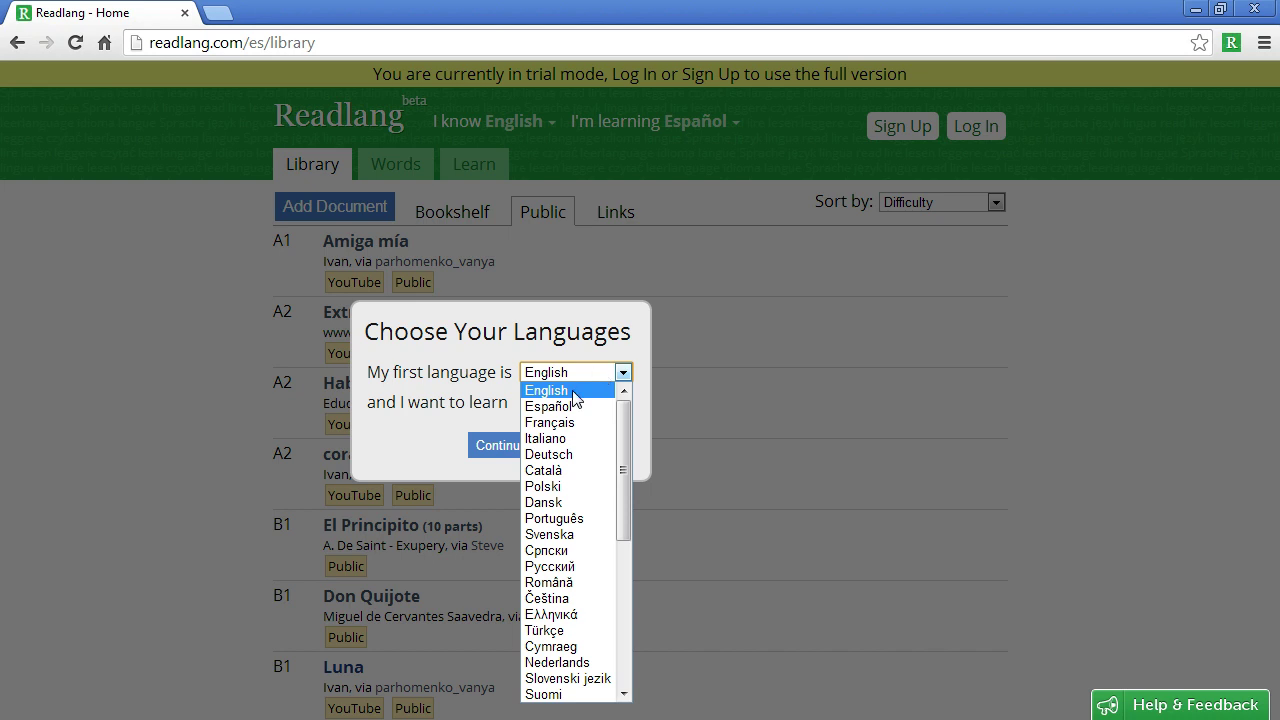
left_click(575, 392)
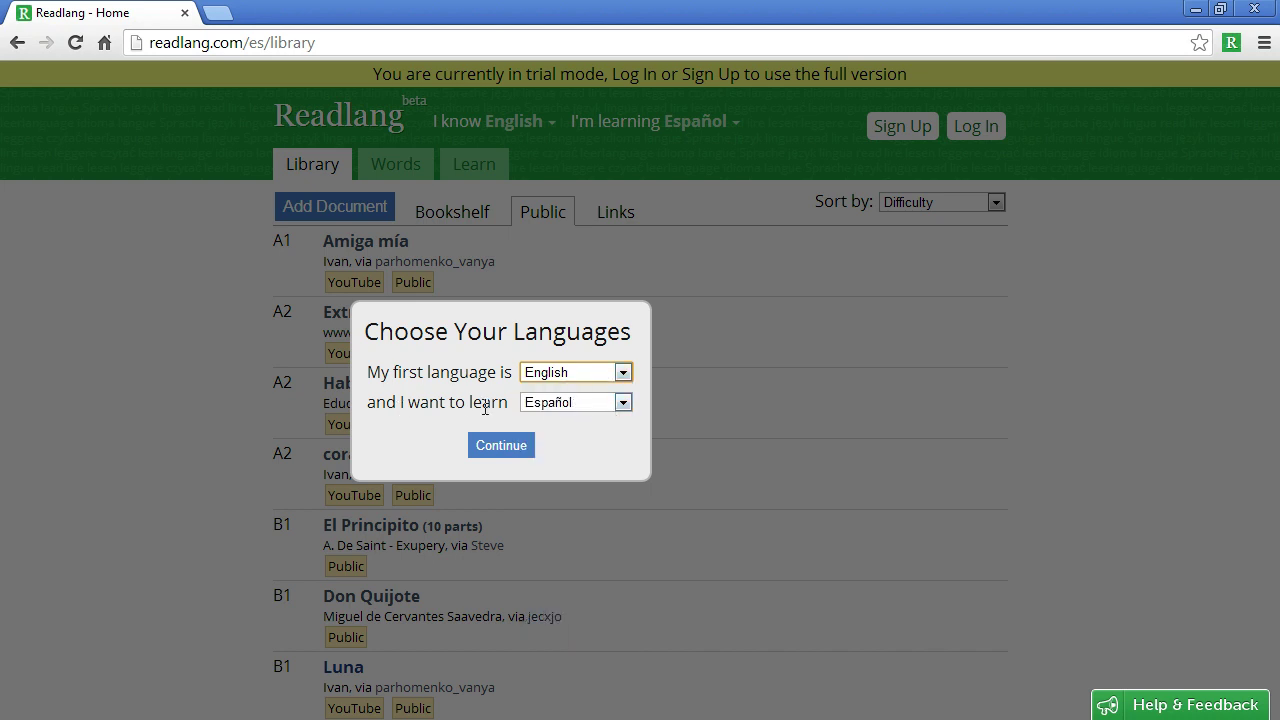
left_click(587, 403)
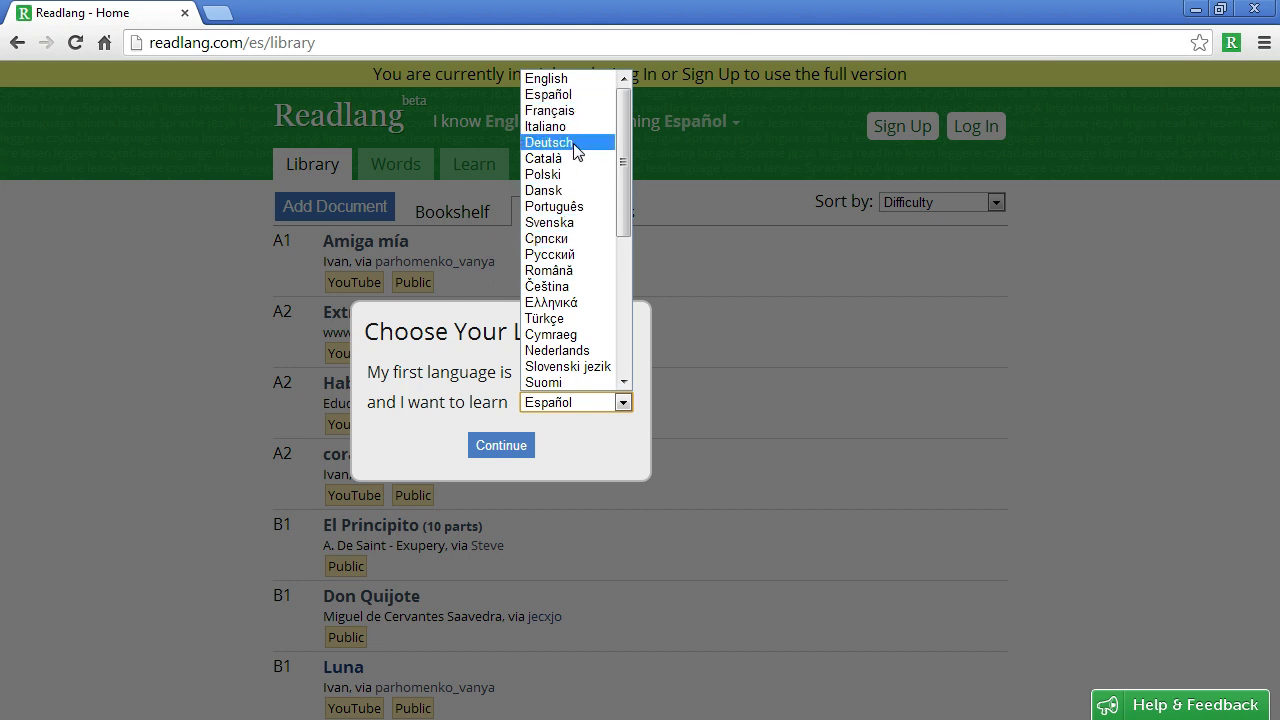
scroll(565, 200, "down", 4)
scroll(567, 245, "down", 2)
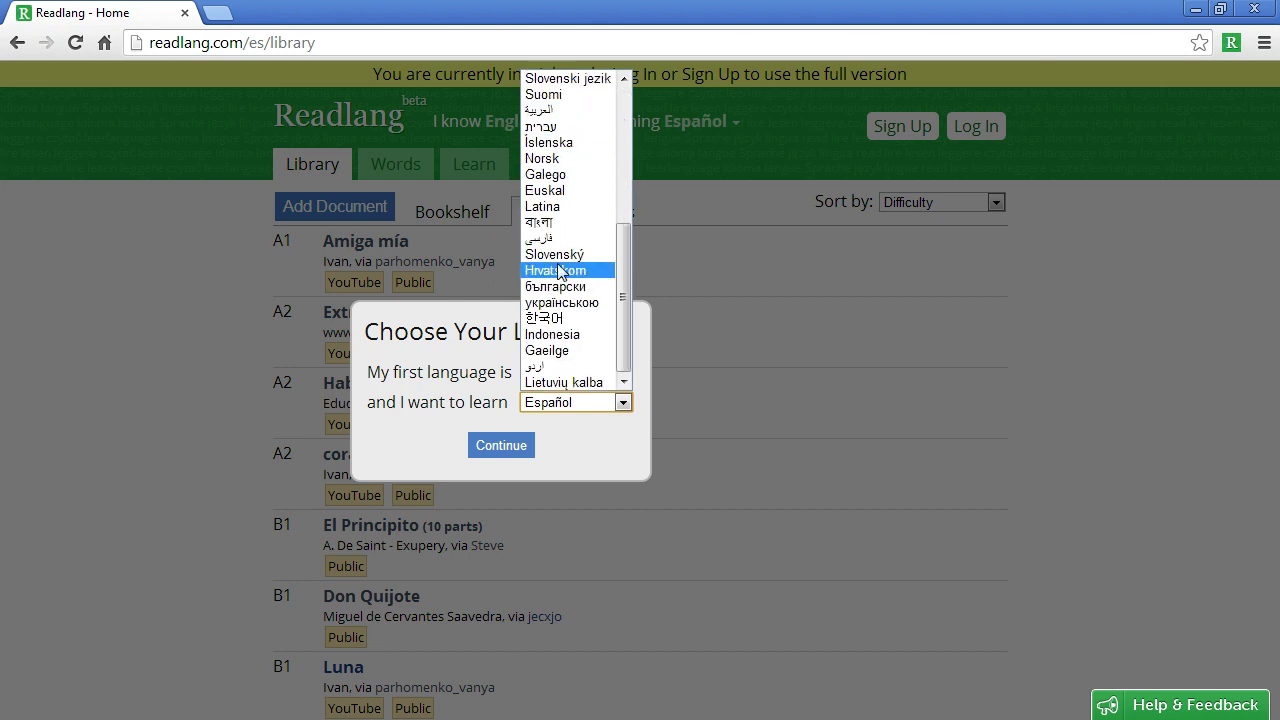
scroll(565, 275, "up", 6)
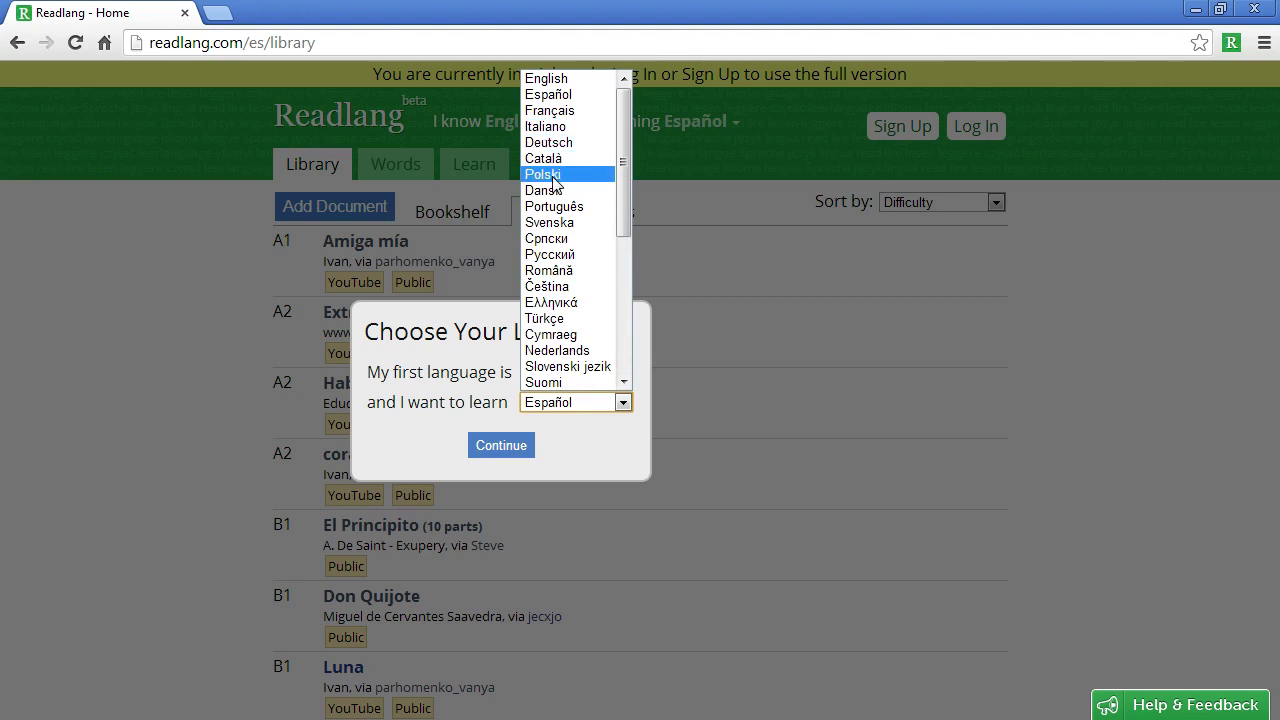
left_click(574, 408)
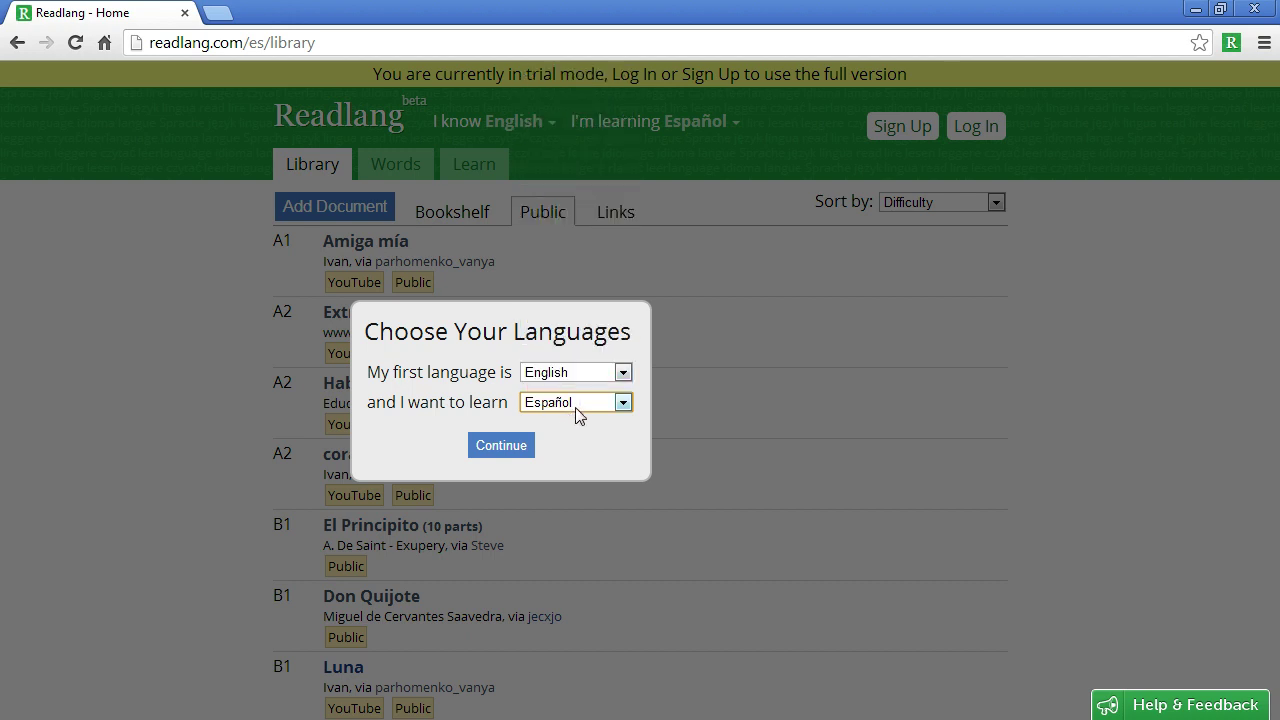
left_click(503, 447)
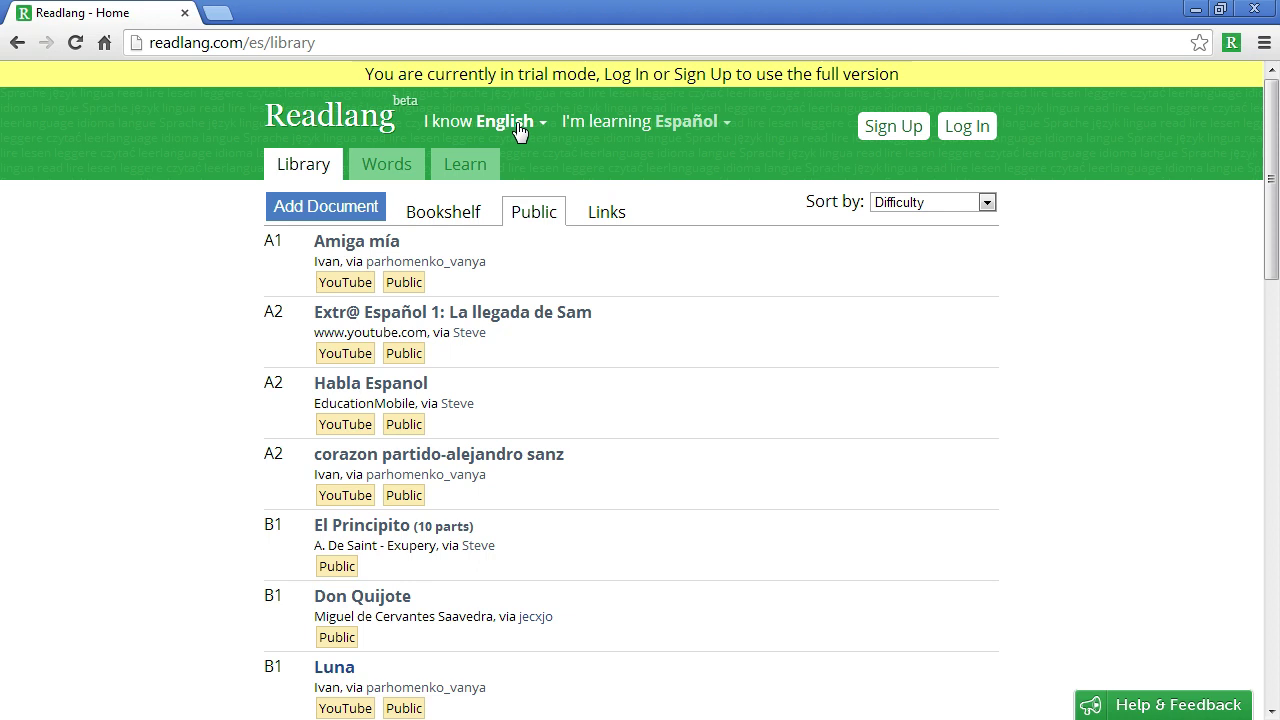
left_click(705, 124)
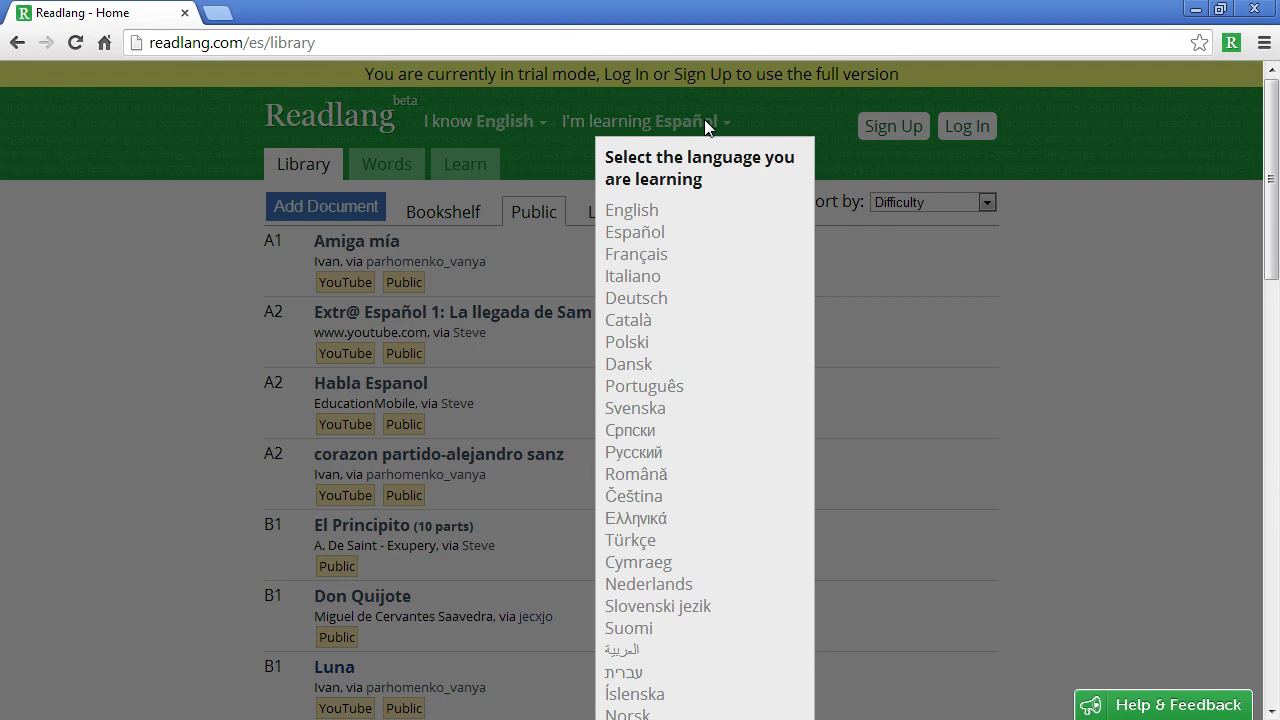
left_click(657, 257)
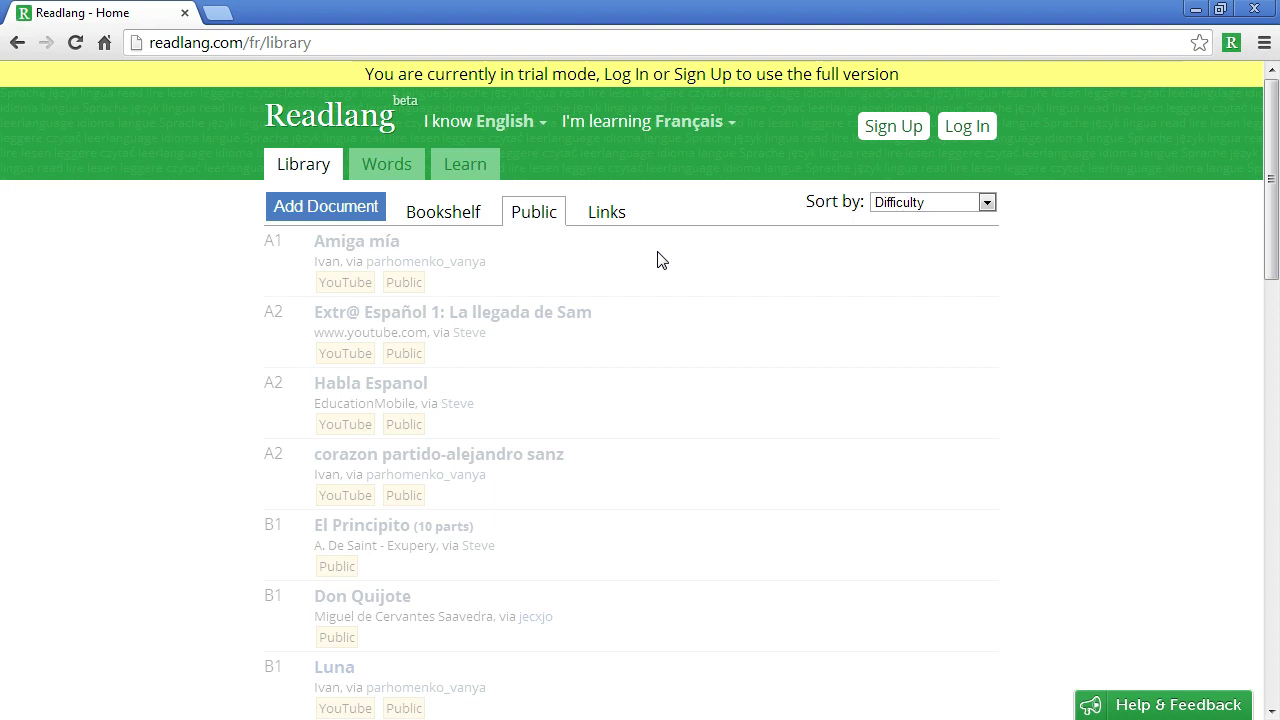
left_click(705, 133)
left_click(663, 277)
left_click(713, 122)
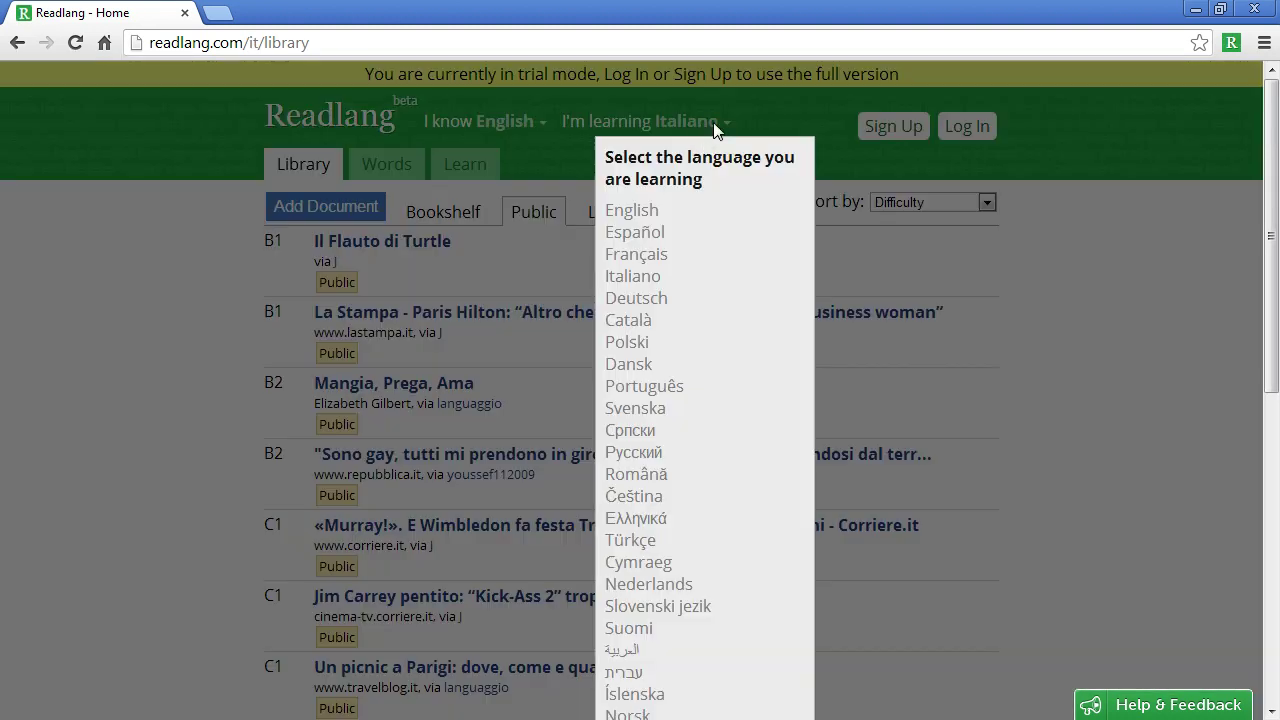
left_click(668, 235)
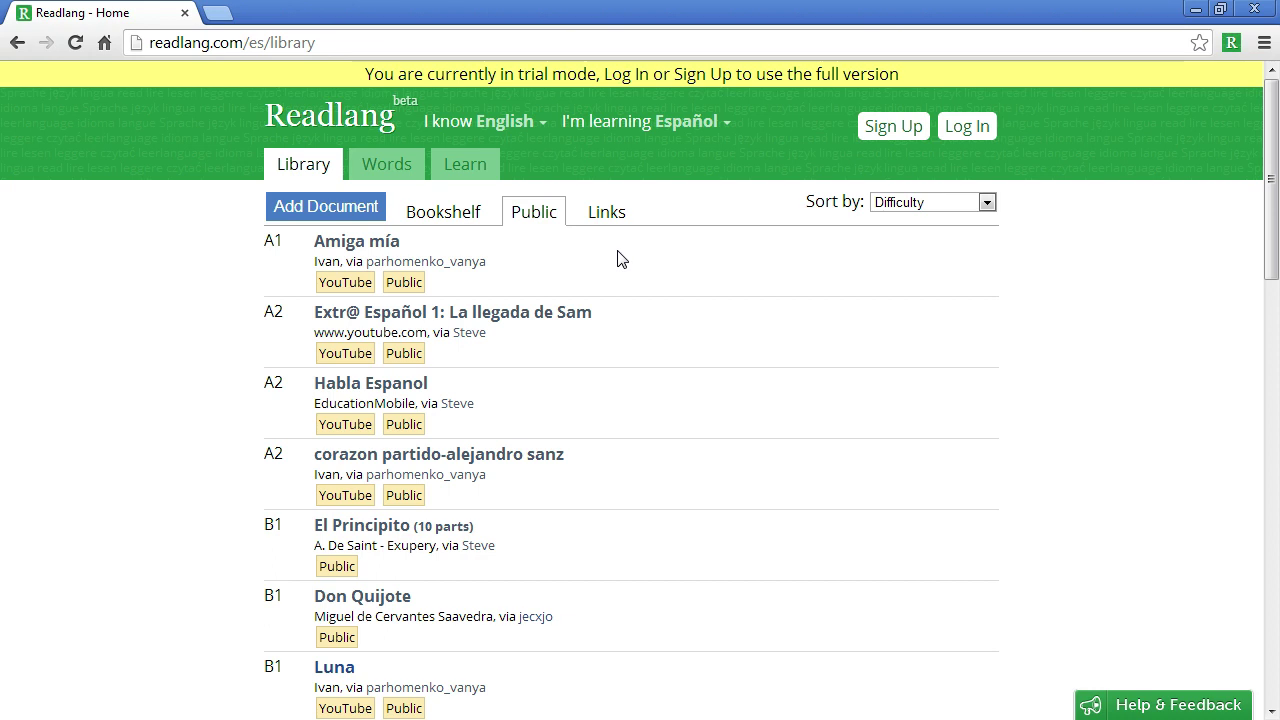
Scroll to the bottom of the Spanish public library to find the C2 Madrid - Wikipedia entry.
scroll(694, 278, "down", 4)
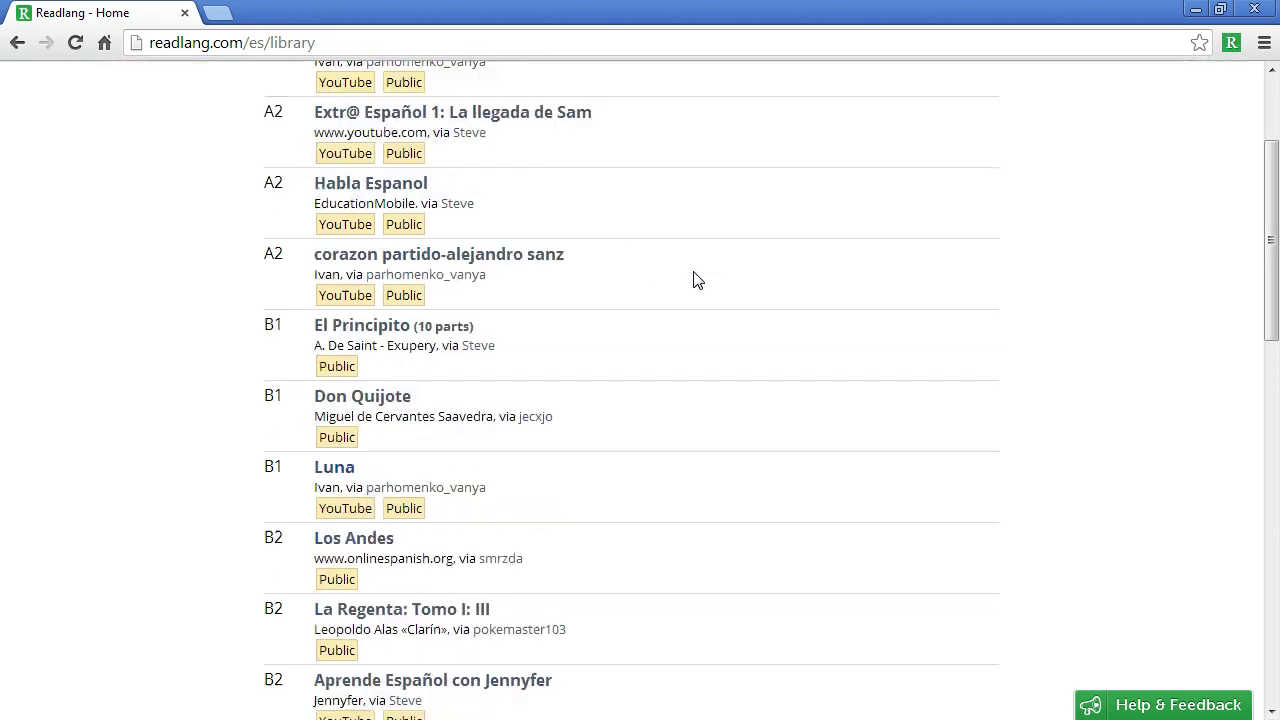
scroll(565, 294, "up", 4)
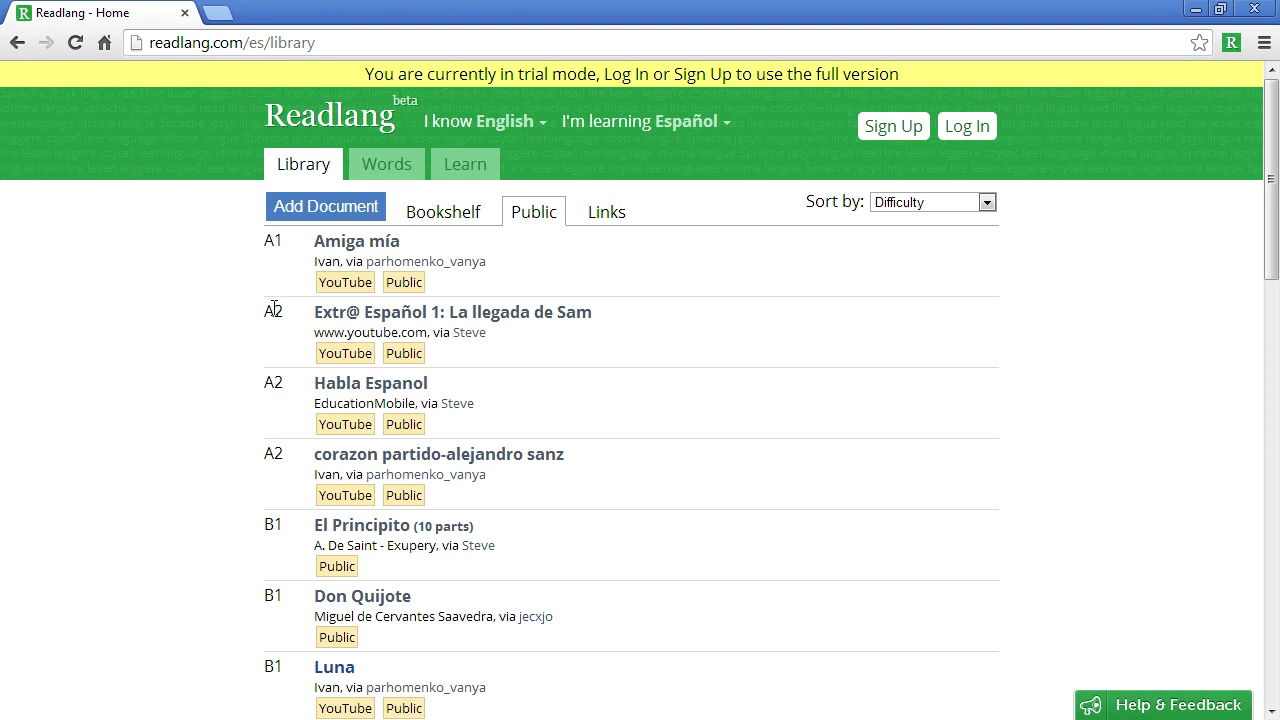
scroll(668, 482, "down", 2)
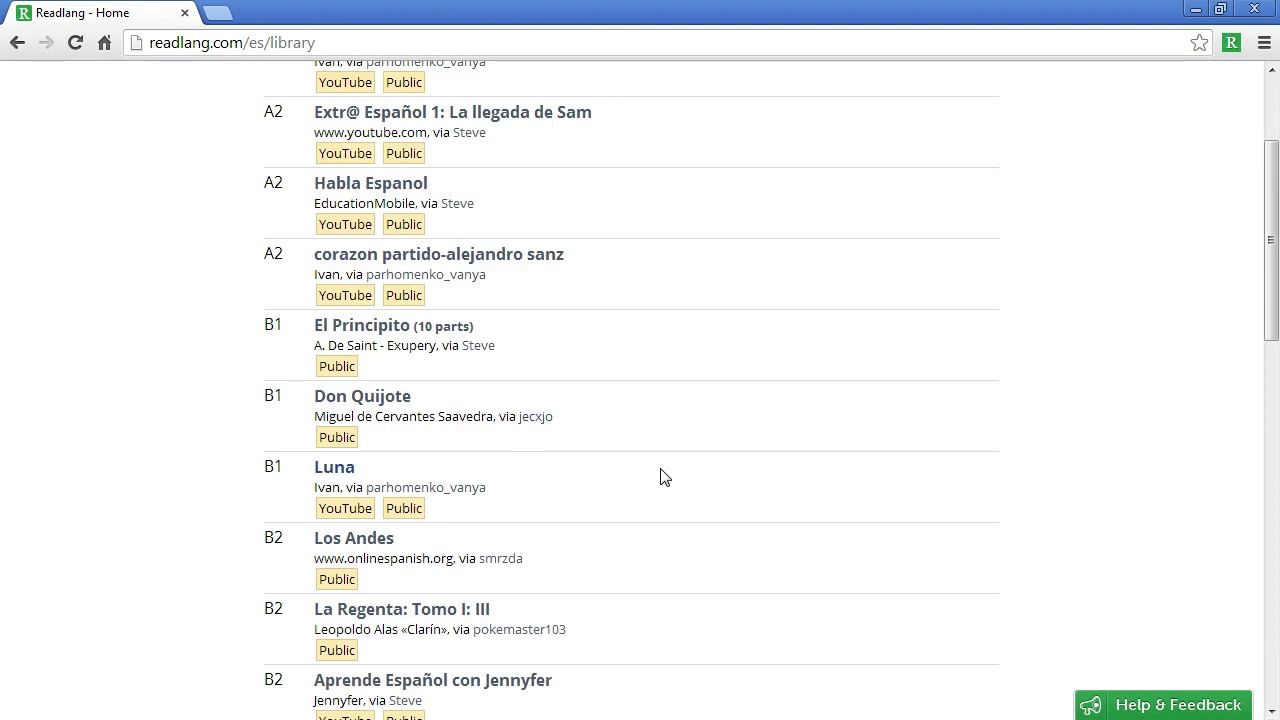
scroll(660, 477, "down", 4)
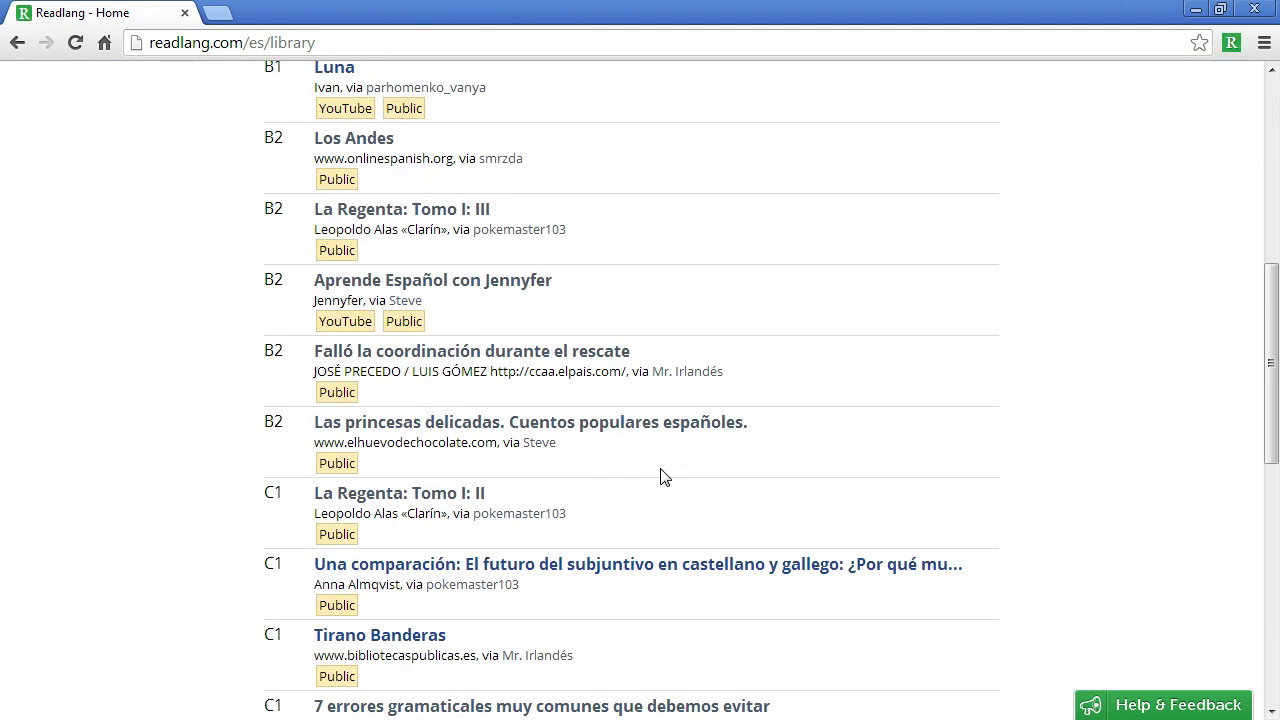
scroll(660, 477, "down", 6)
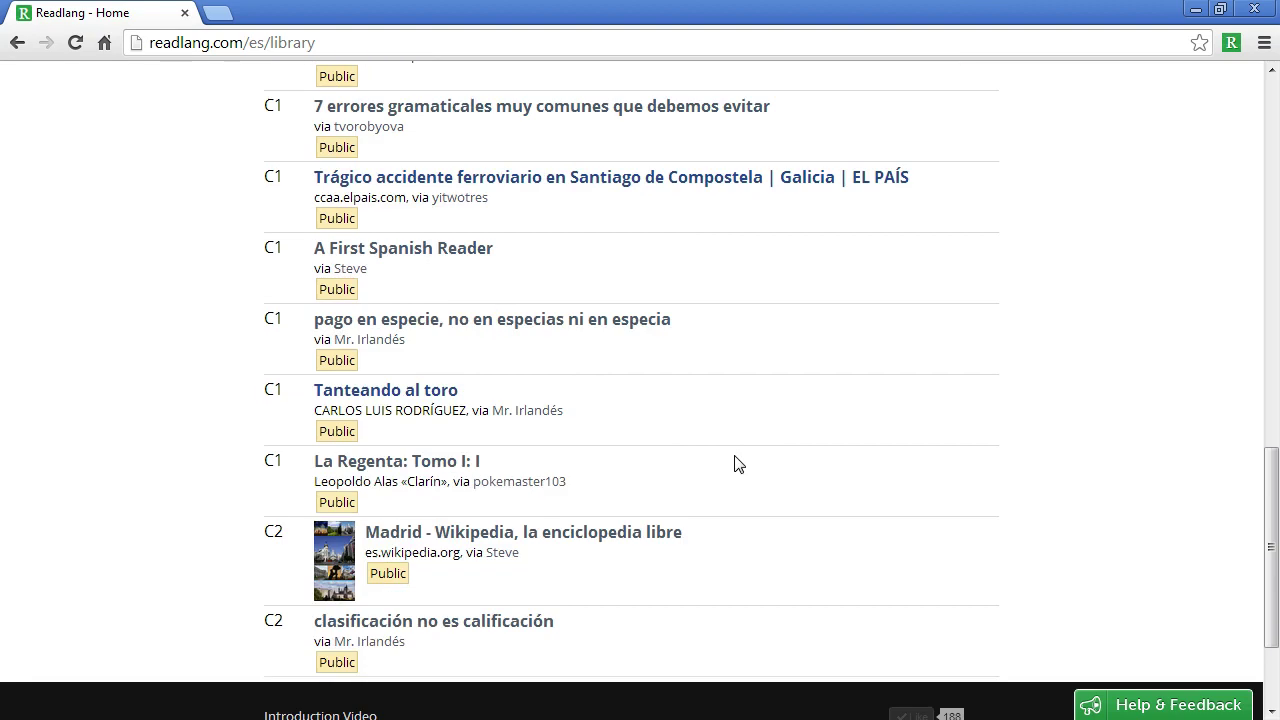
scroll(740, 464, "down", 2)
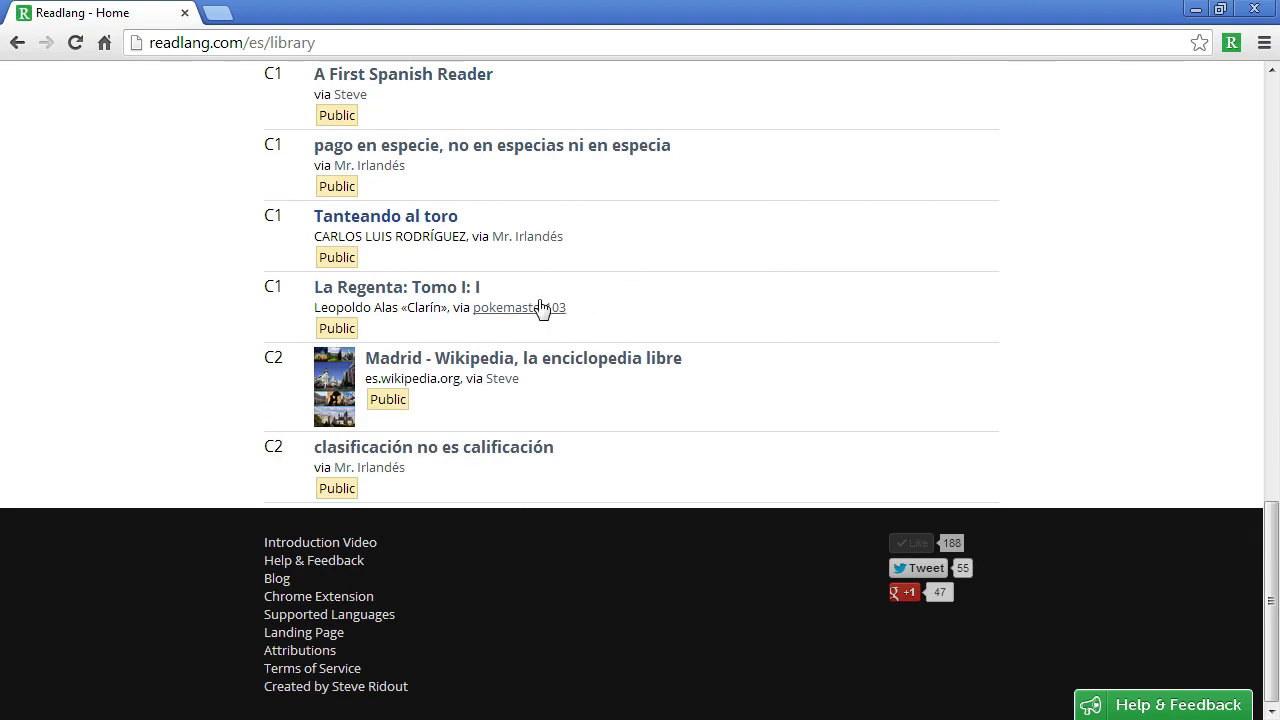
Open the Madrid - Wikipedia article, dismiss the welcome note, and advance two pages.
left_click(420, 366)
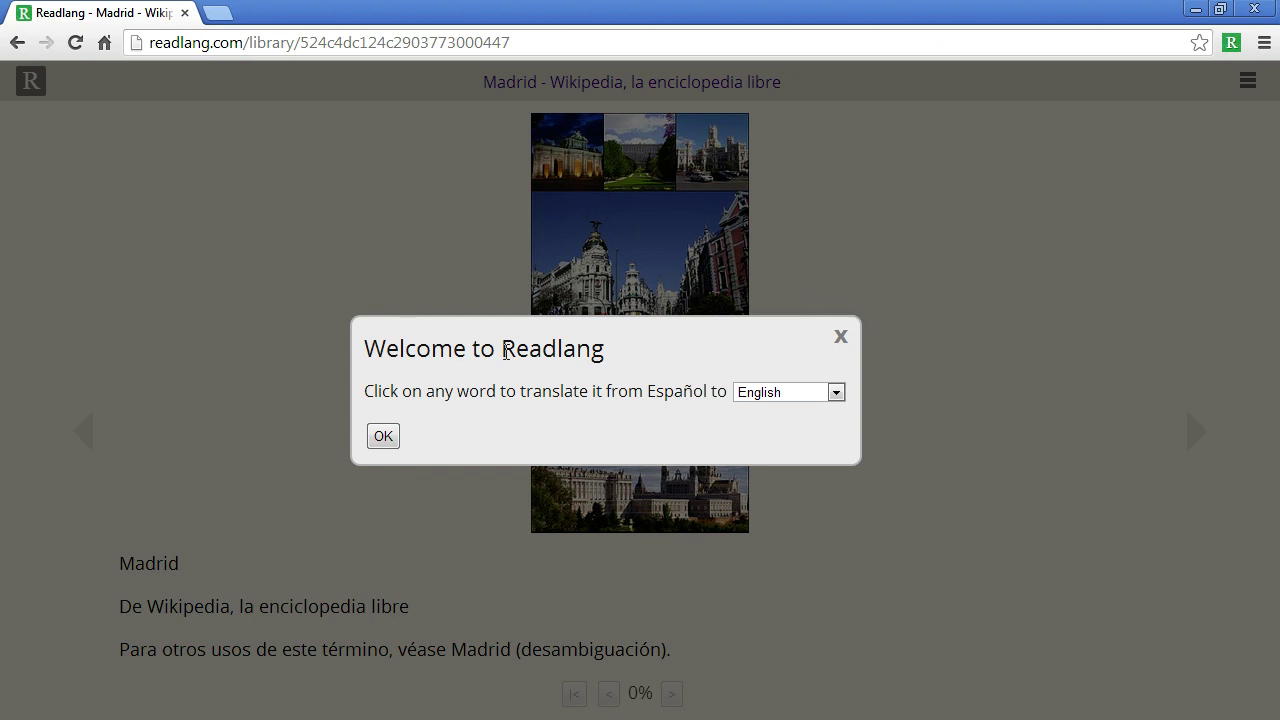
left_click(384, 437)
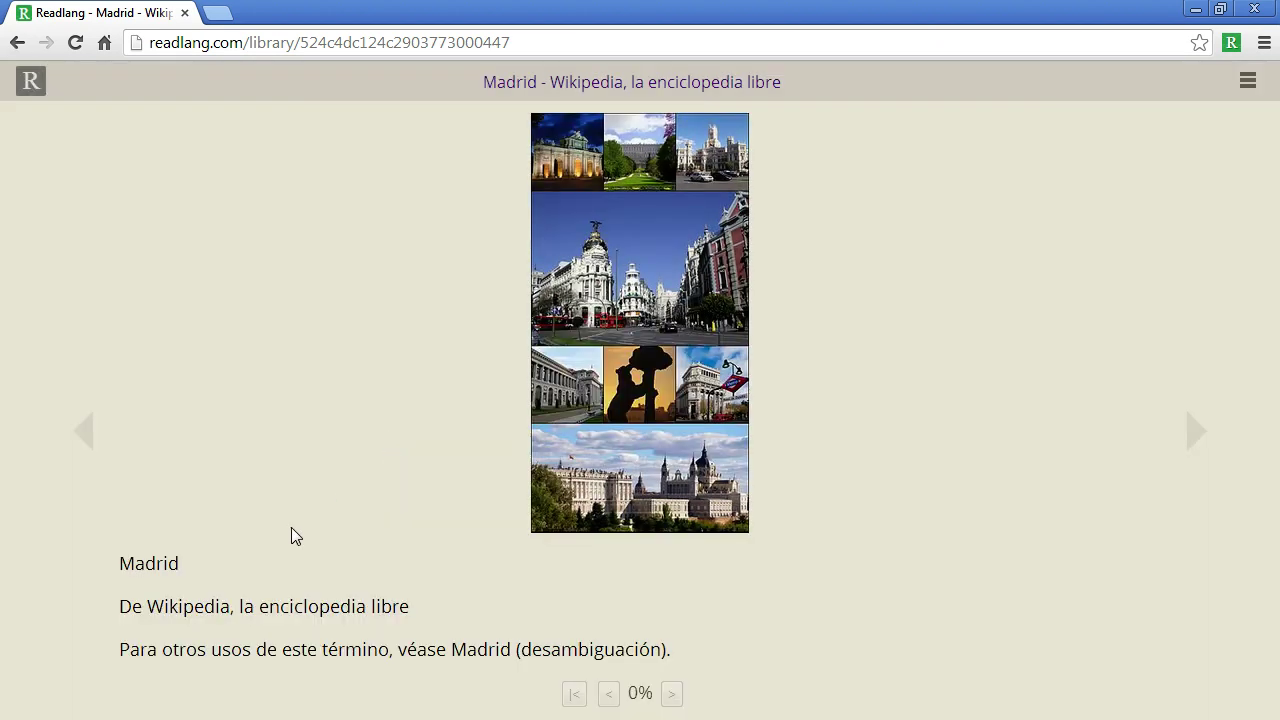
left_click(1217, 428)
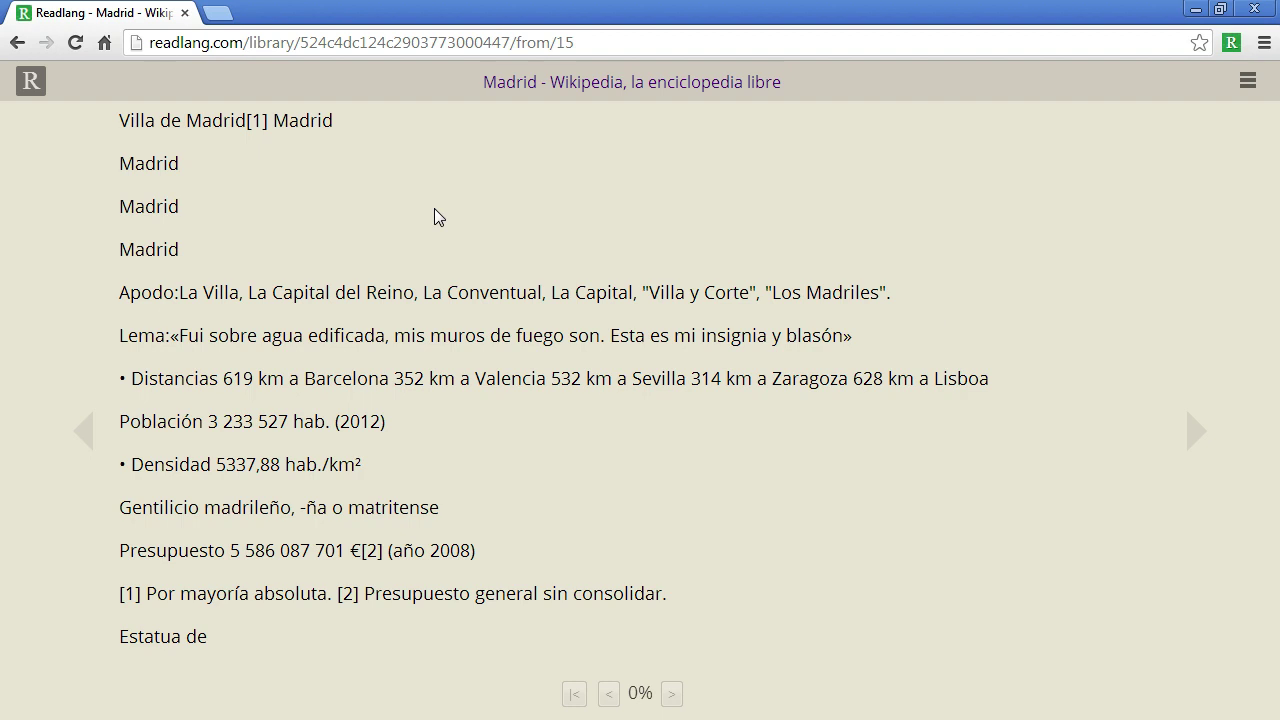
left_click(1215, 457)
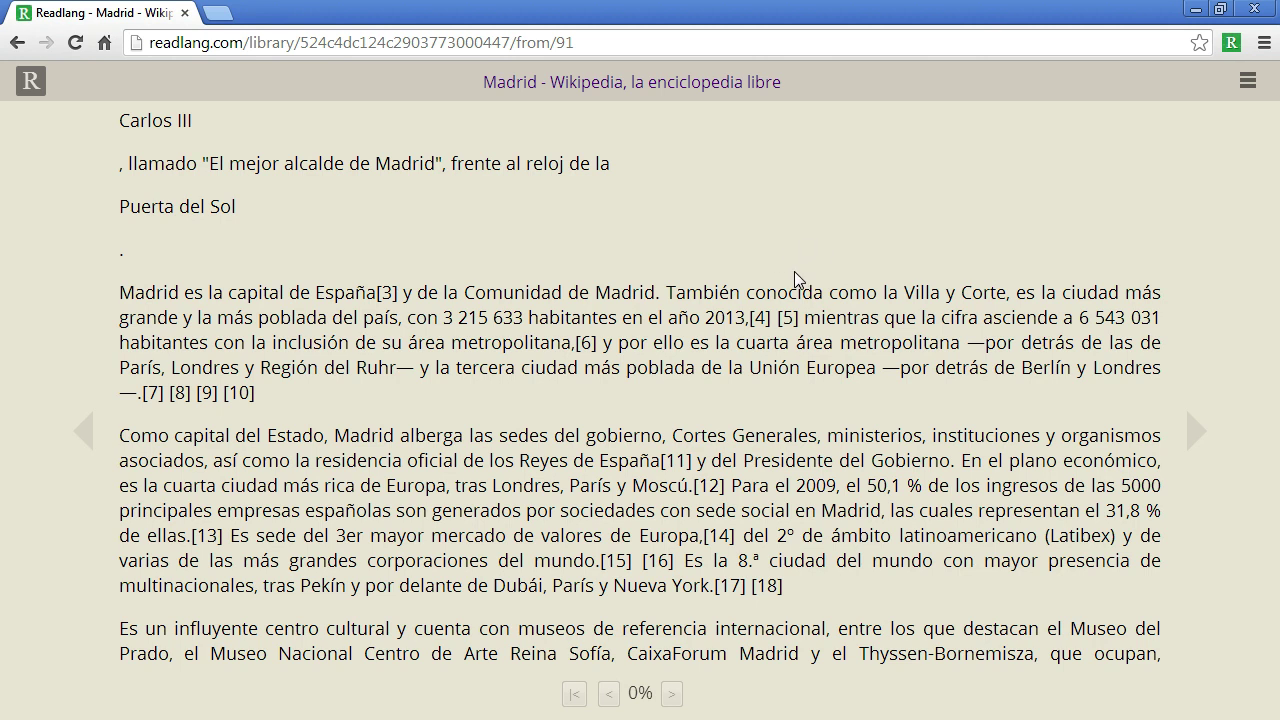
Translate and revert 'conocida', translate 'poblada' as 'populated', and show its WordReference entry.
left_click(786, 296)
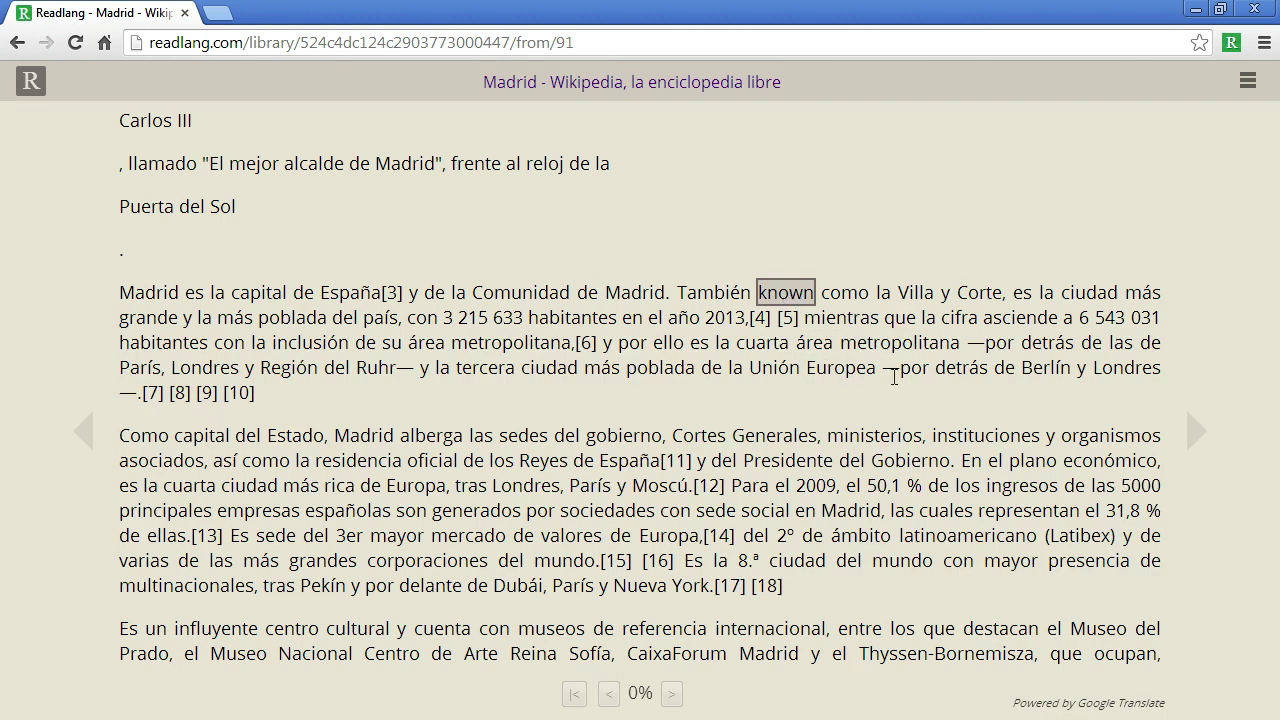
left_click(787, 296)
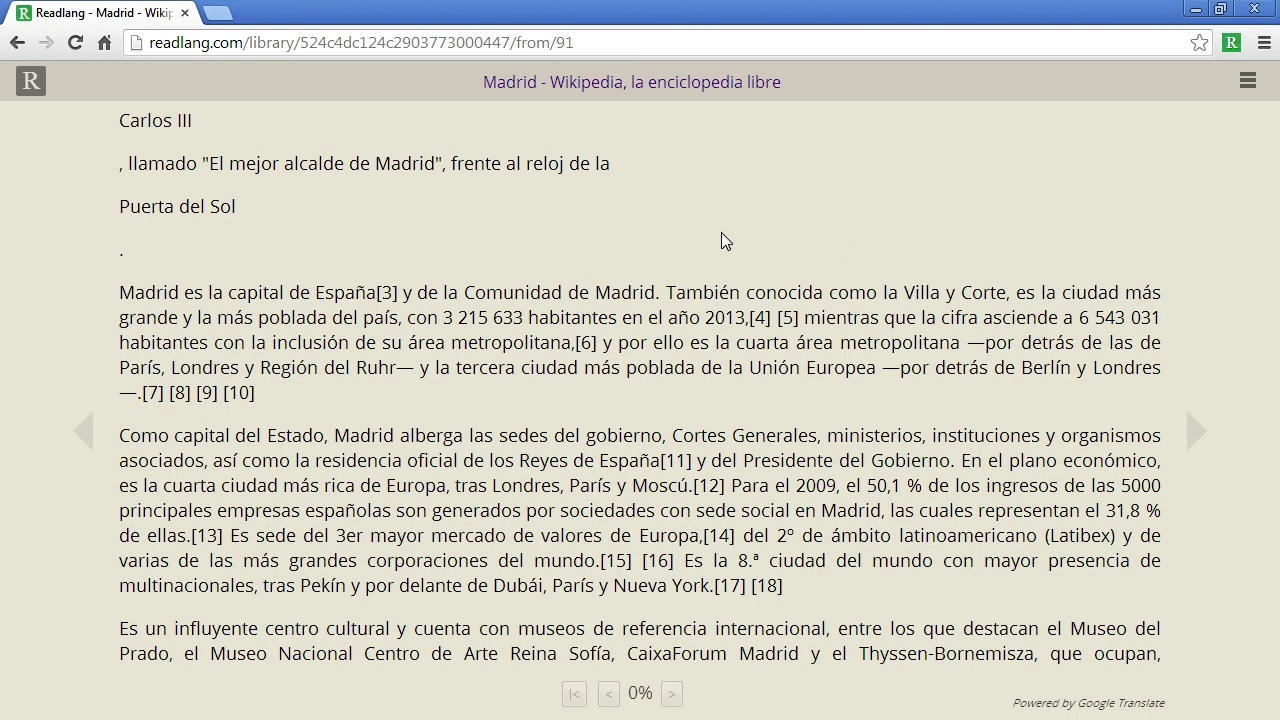
left_click(290, 318)
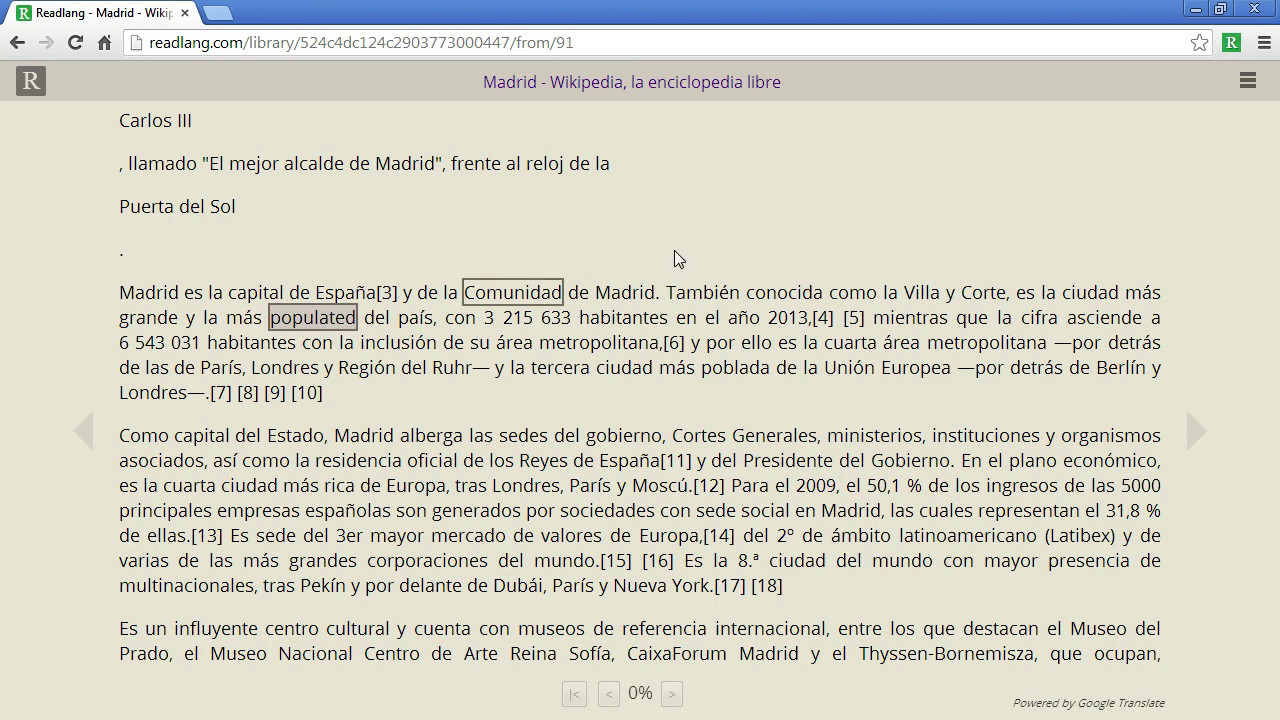
left_click(1250, 83)
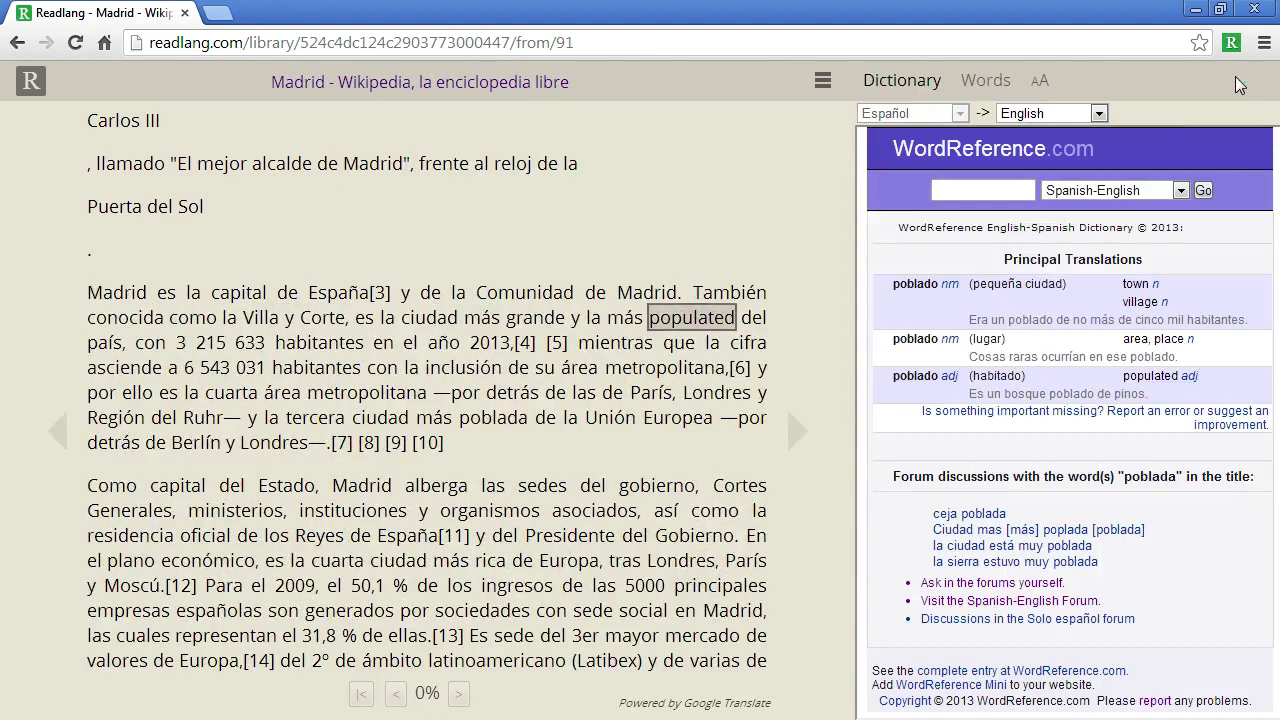
Revert 'poblada', translate and revert 'mientras', then translate the second 'habitantes' as 'people'.
left_click(1138, 284)
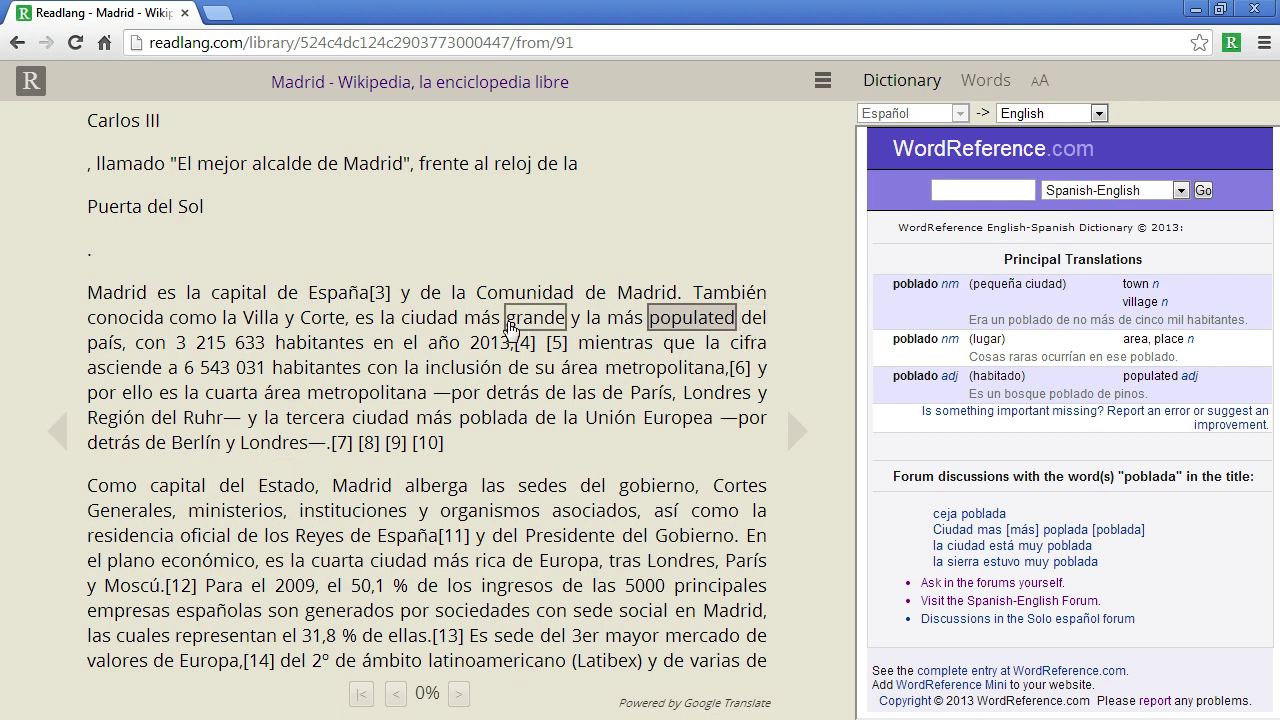
left_click(615, 343)
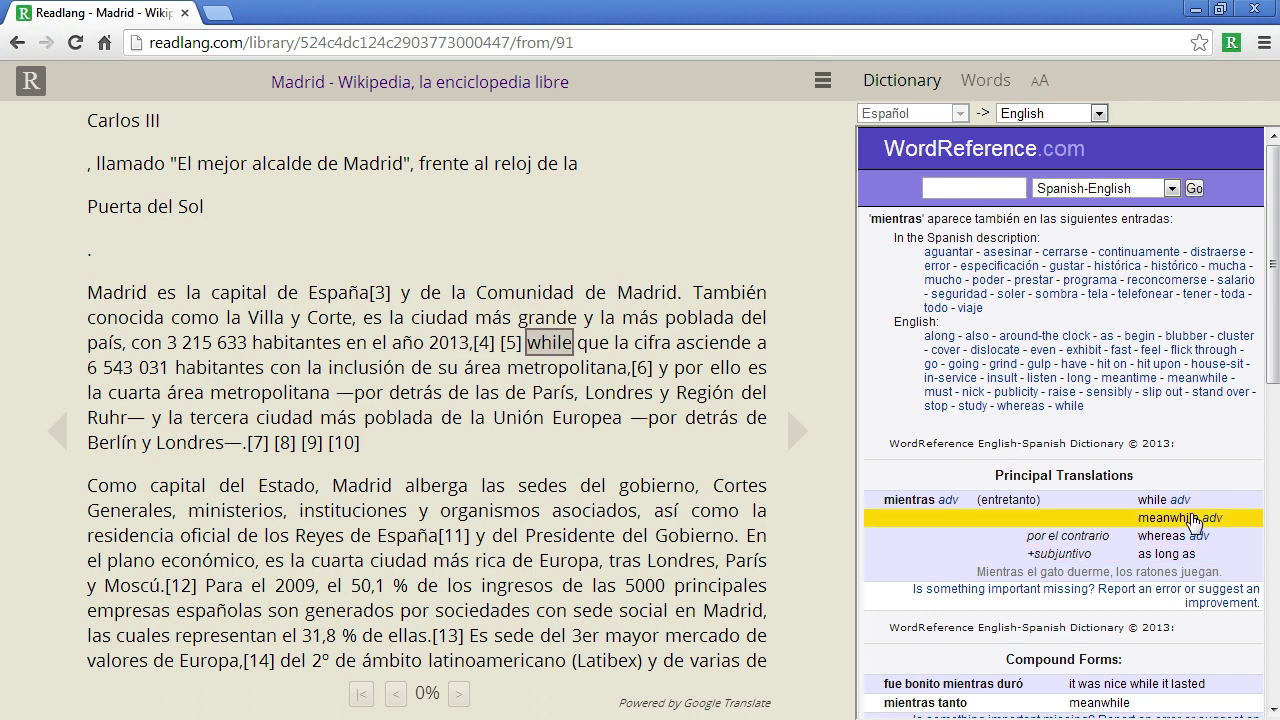
left_click(549, 344)
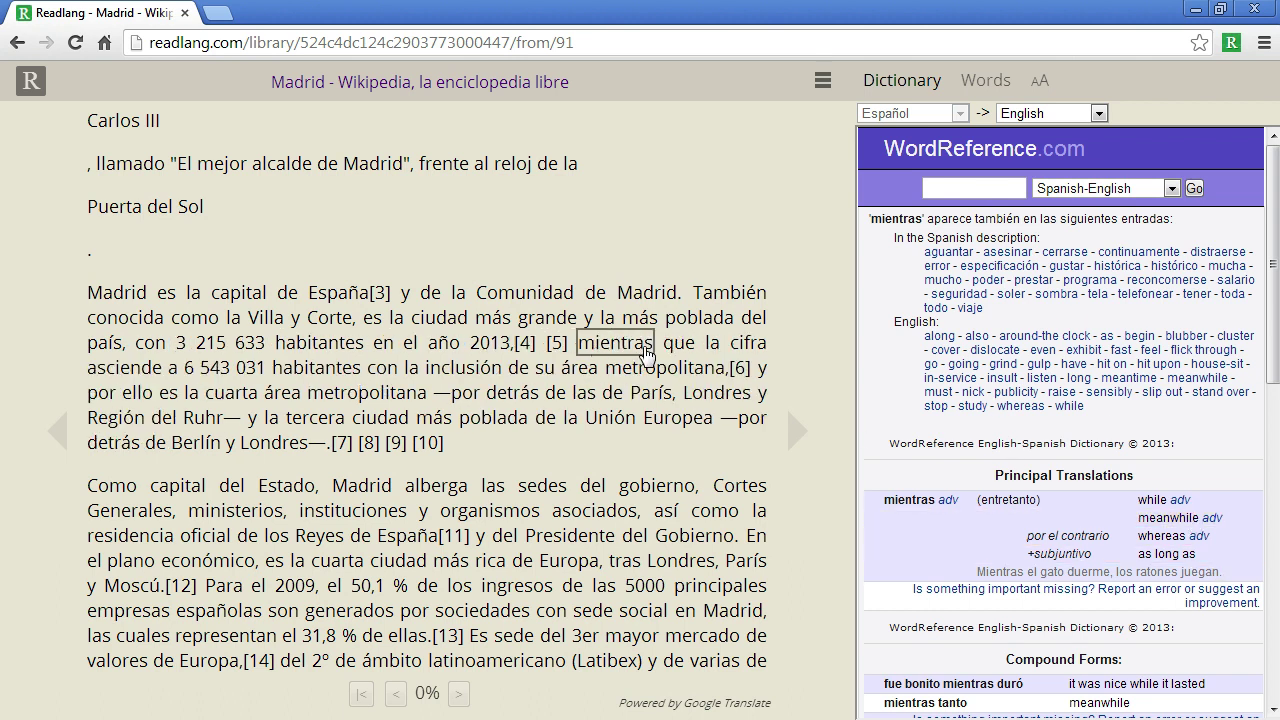
left_click(325, 375)
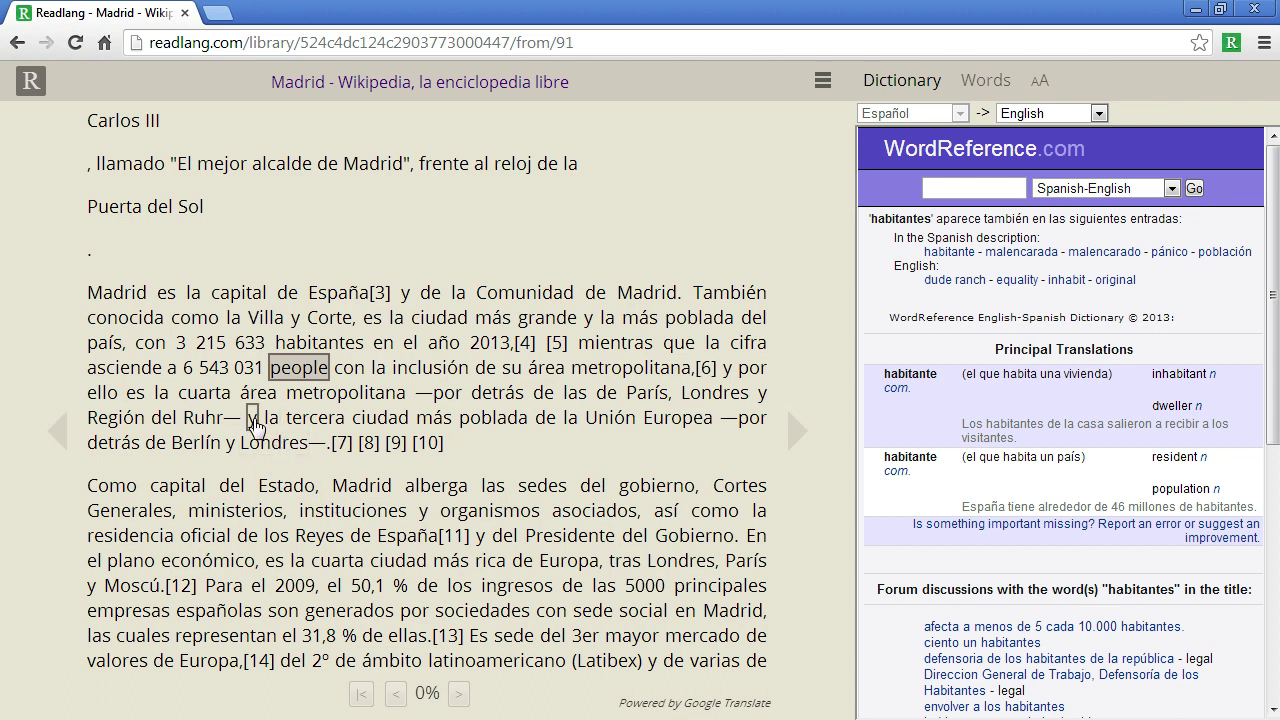
Select 'y la tercera ciudad', then fill the sign-up form with matching e-mail and password and submit.
left_click_drag(254, 425, 385, 418)
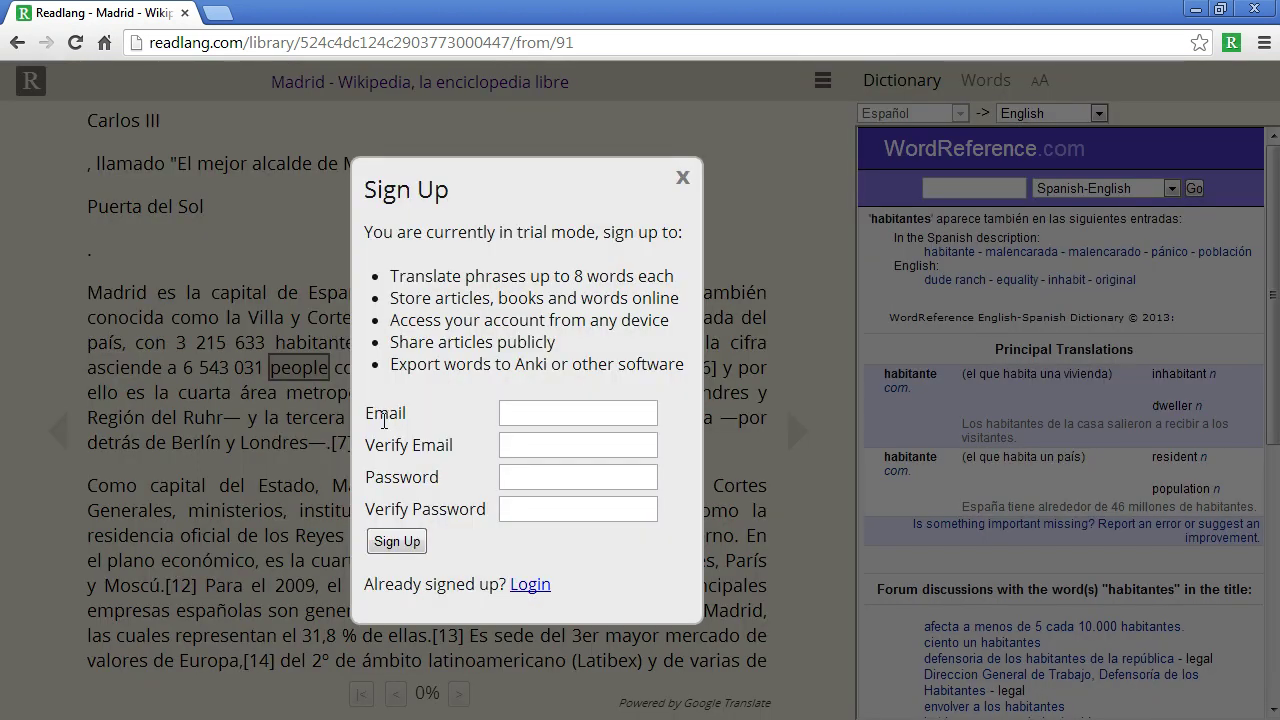
left_click(573, 414)
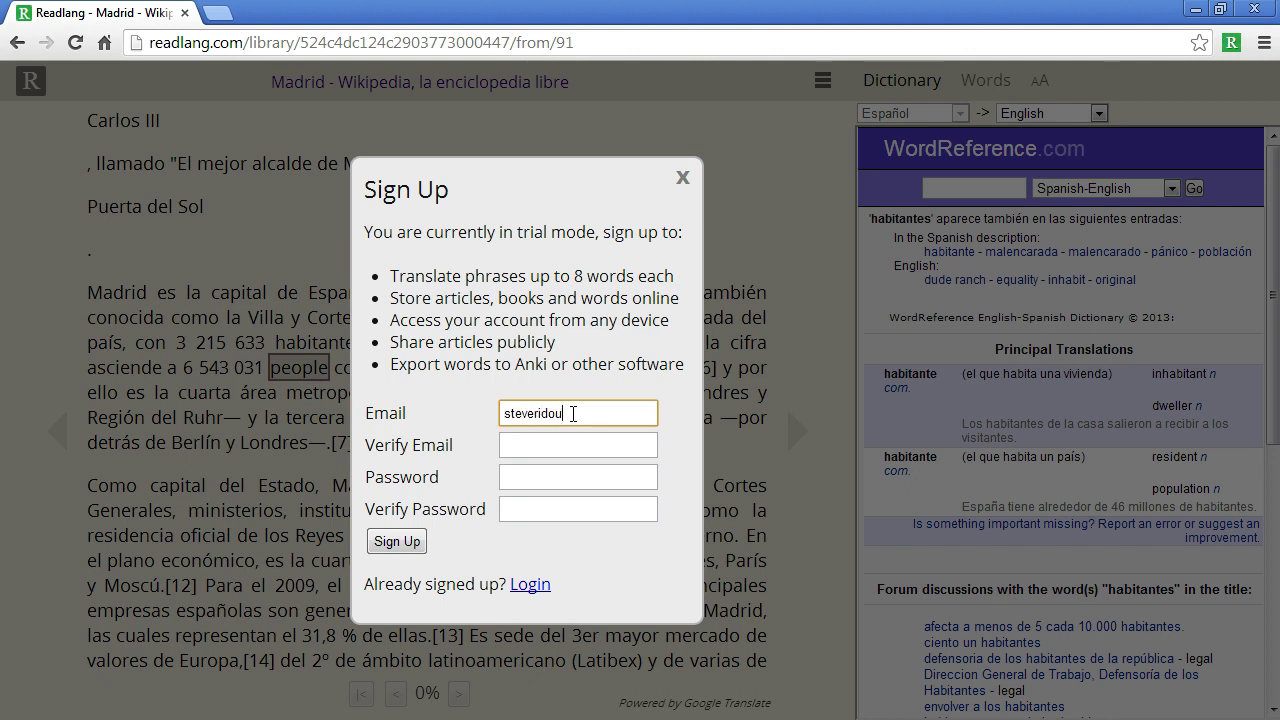
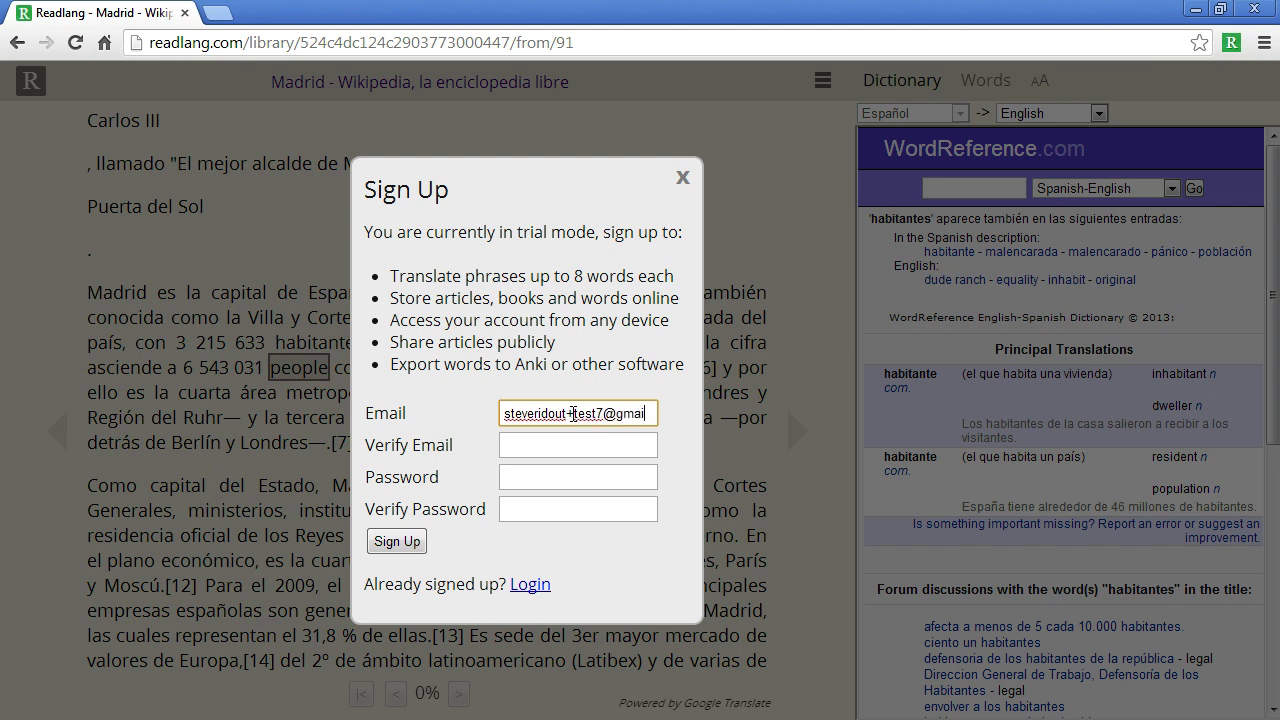
key("Tab")
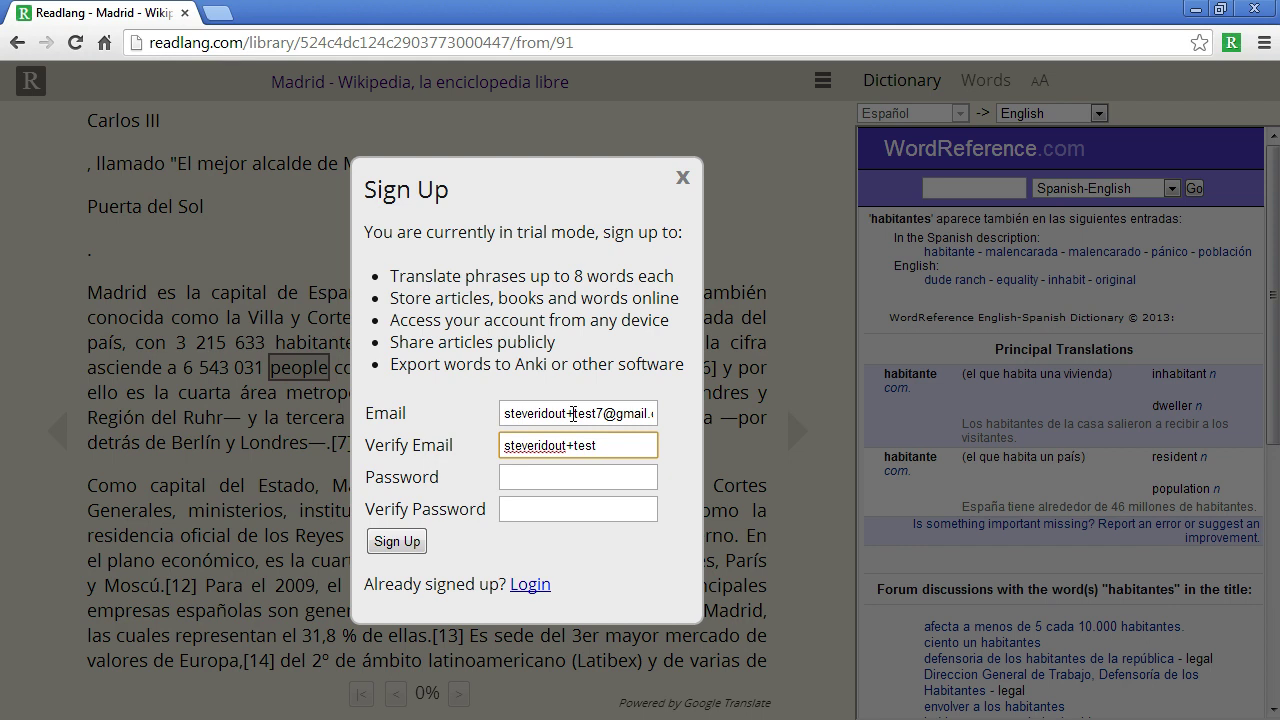
key("Tab")
key("Tab")
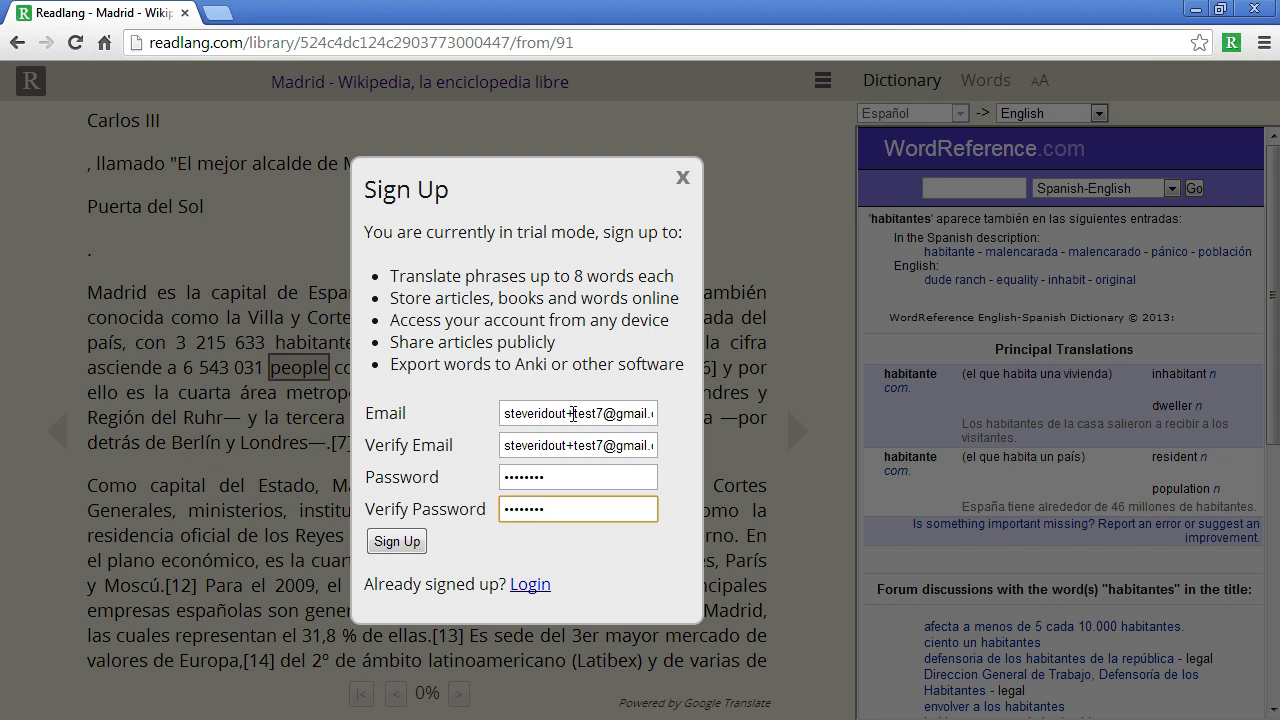
left_click(403, 543)
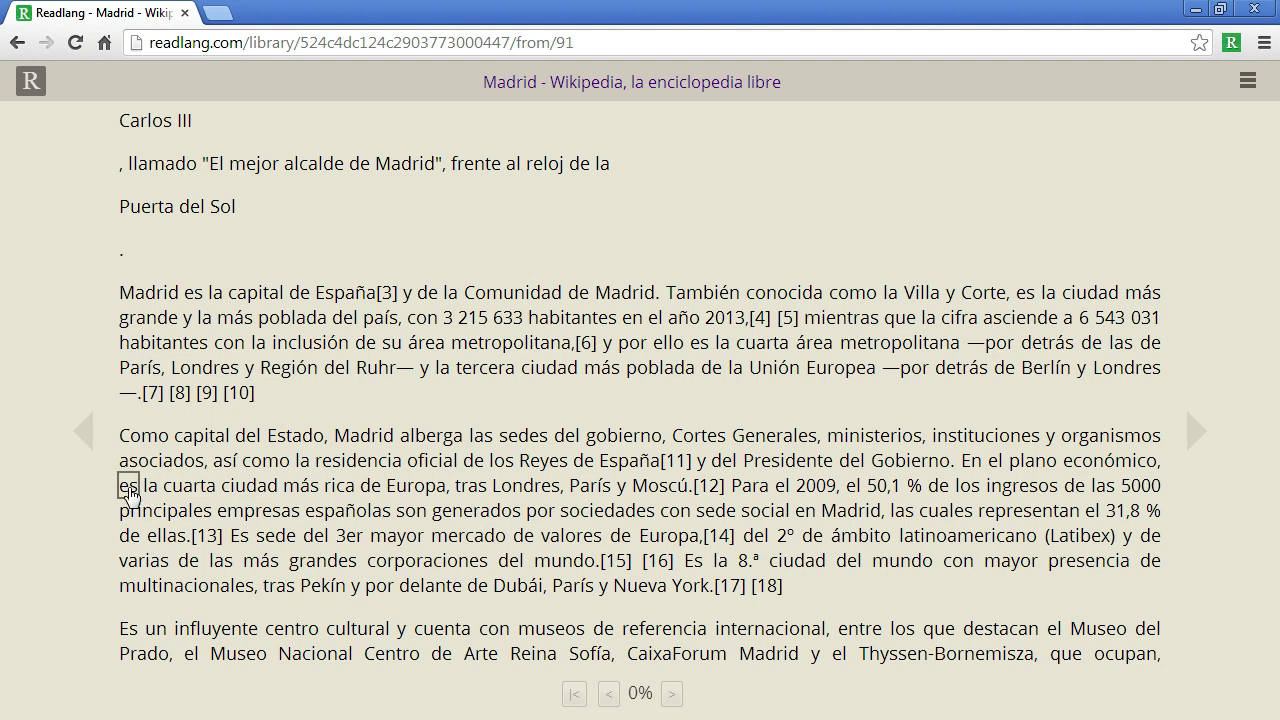
Translate 'es la cuarta ciudad más rica' as 'is the fourth richest city', then restore it.
left_click_drag(131, 494, 342, 492)
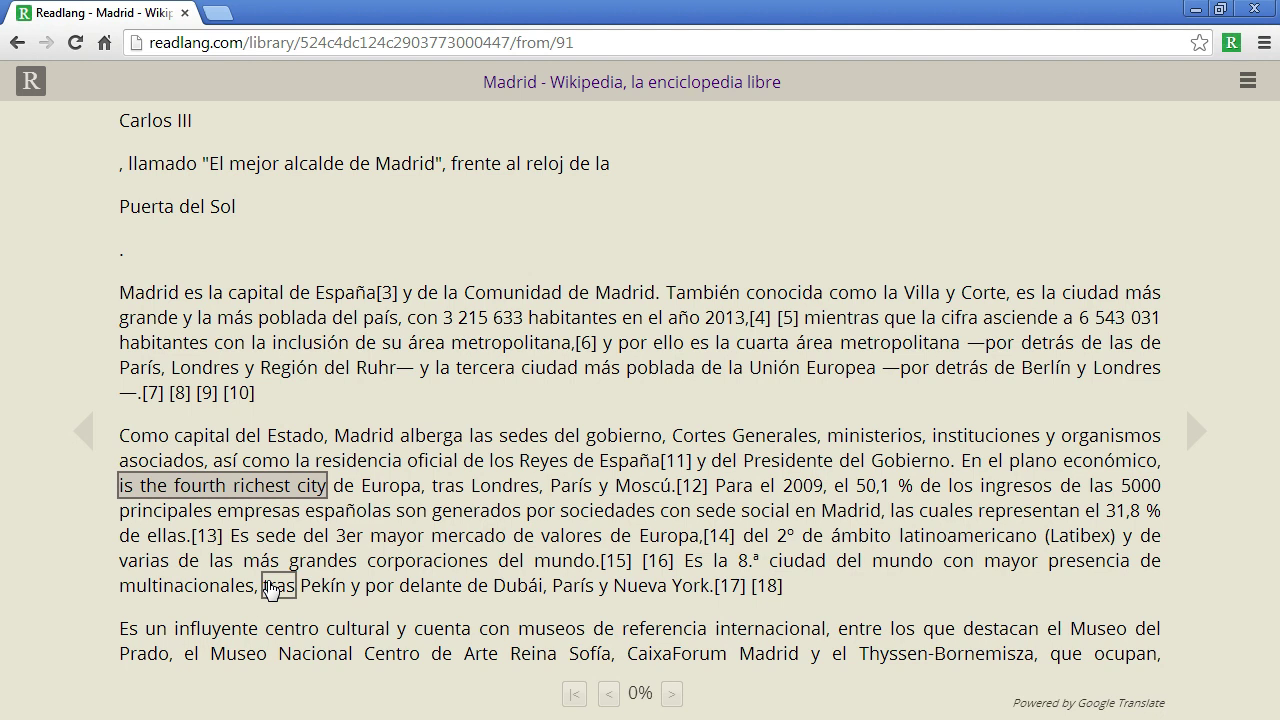
left_click(230, 495)
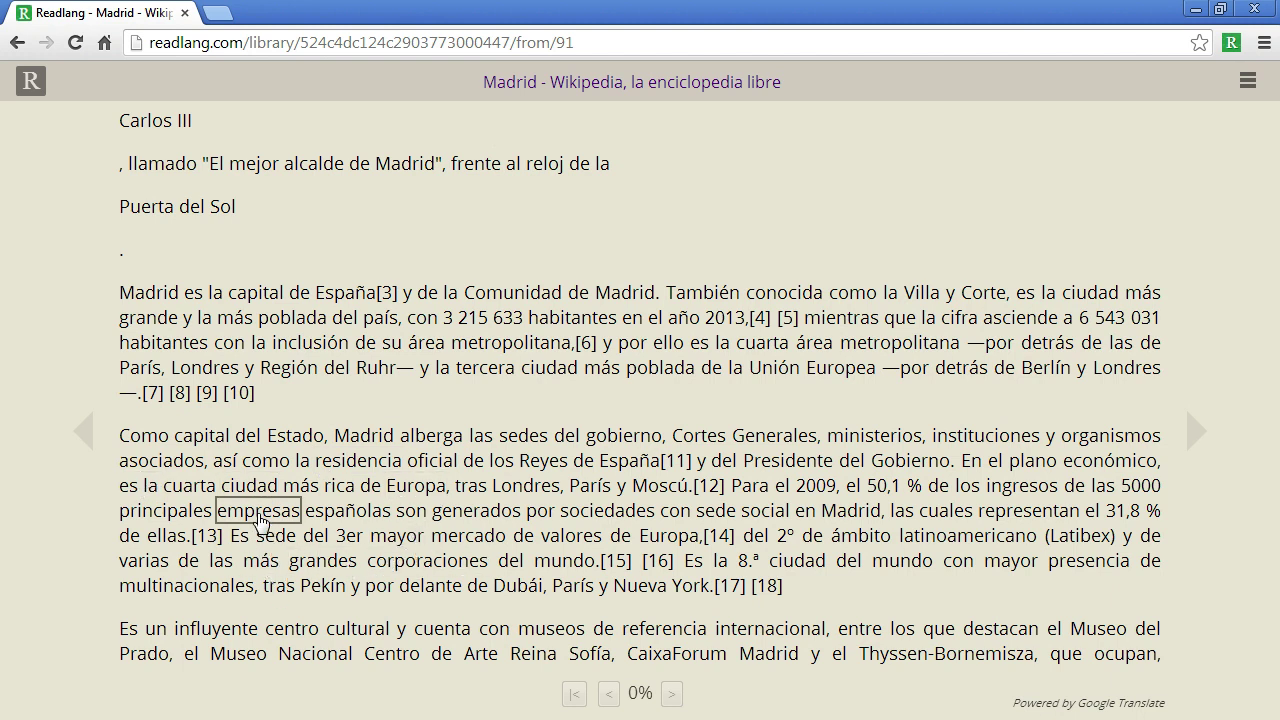
Build the translation 'Spanish companies are generated' word by word, then revert it to Spanish.
left_click(262, 520)
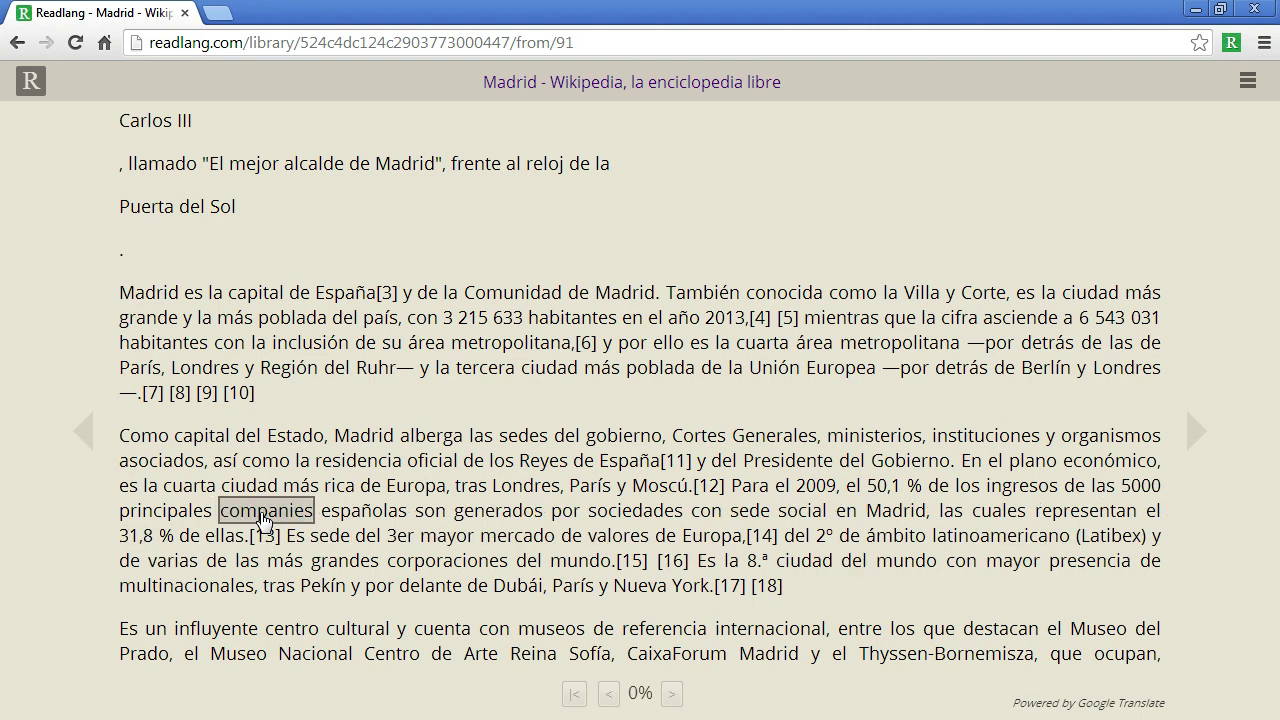
left_click(361, 526)
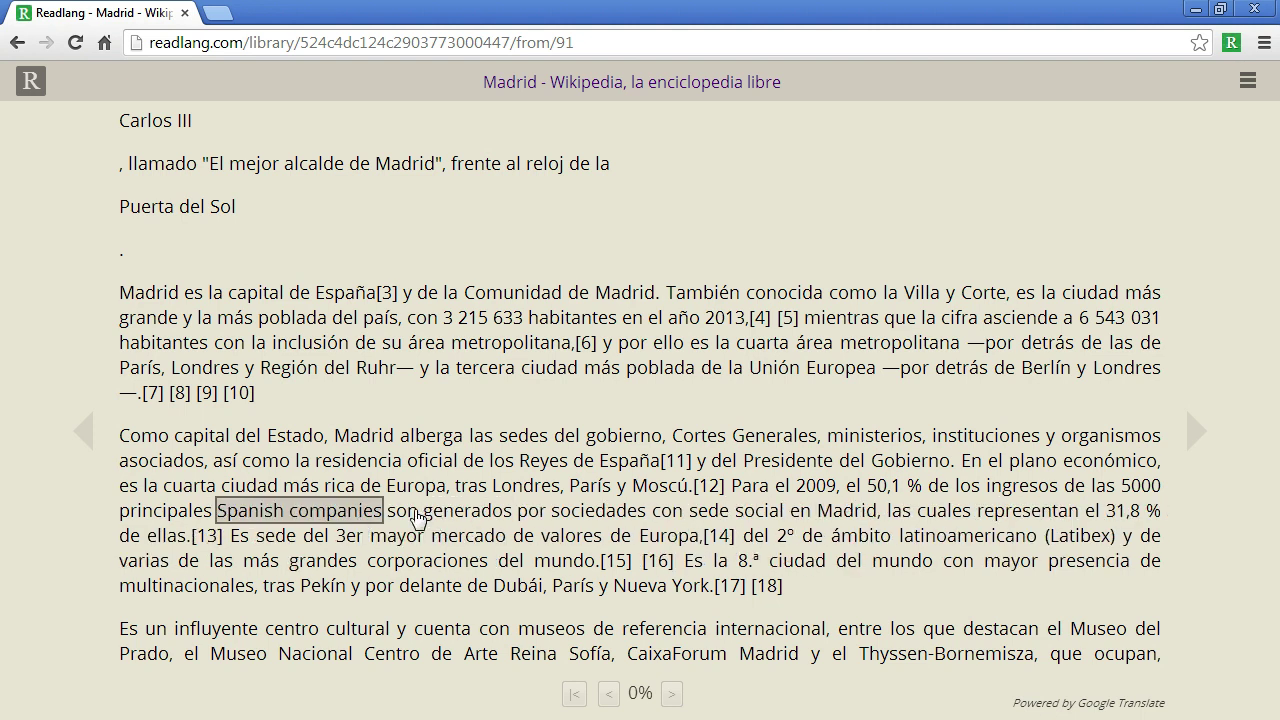
left_click(408, 522)
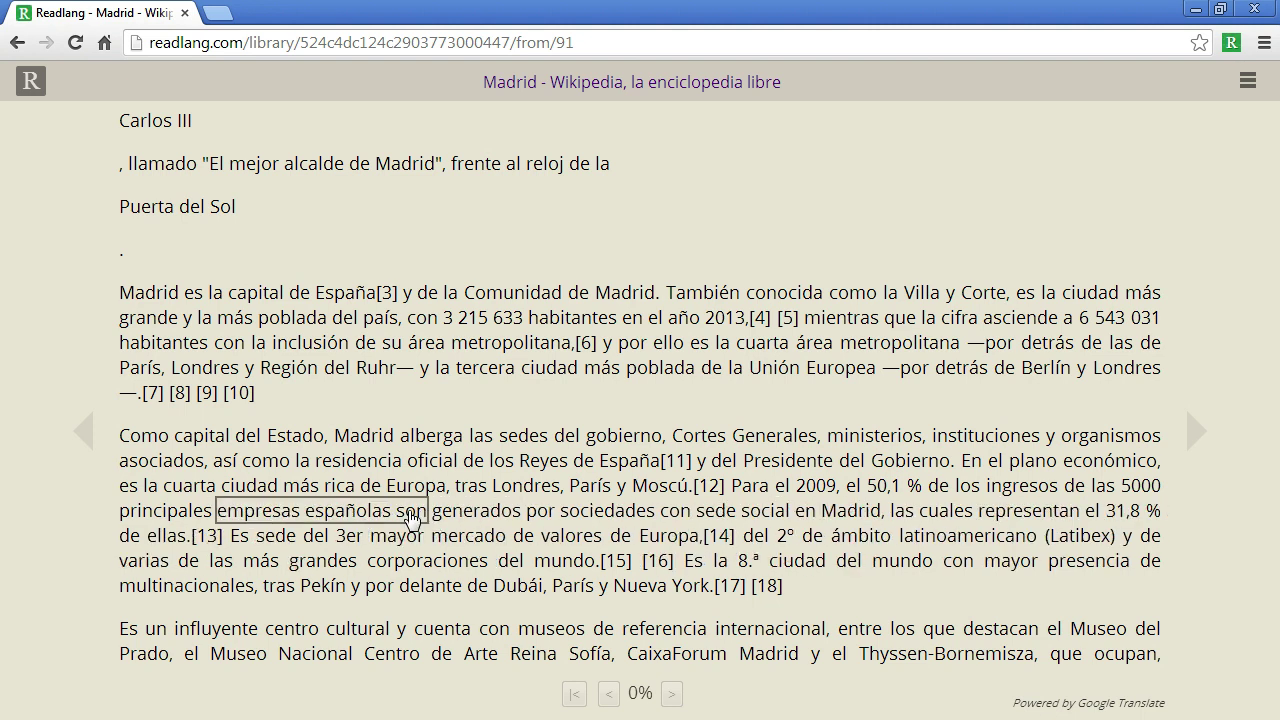
left_click(474, 521)
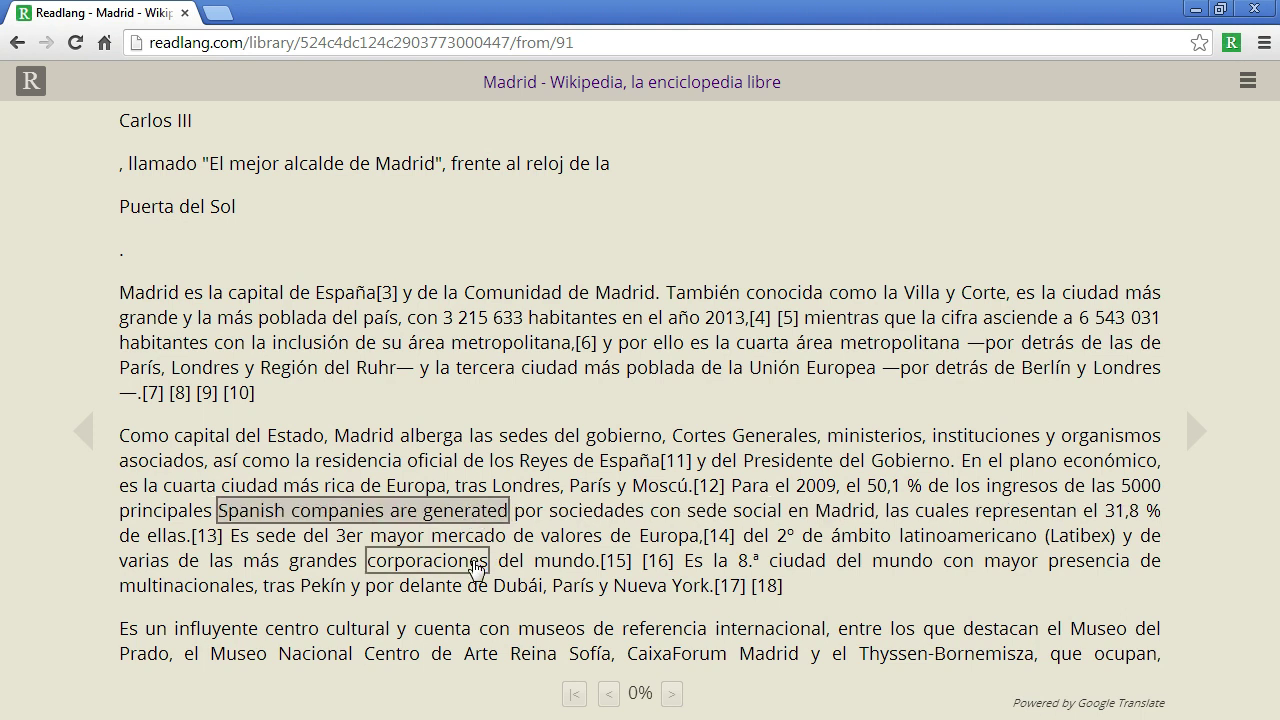
left_click(440, 515)
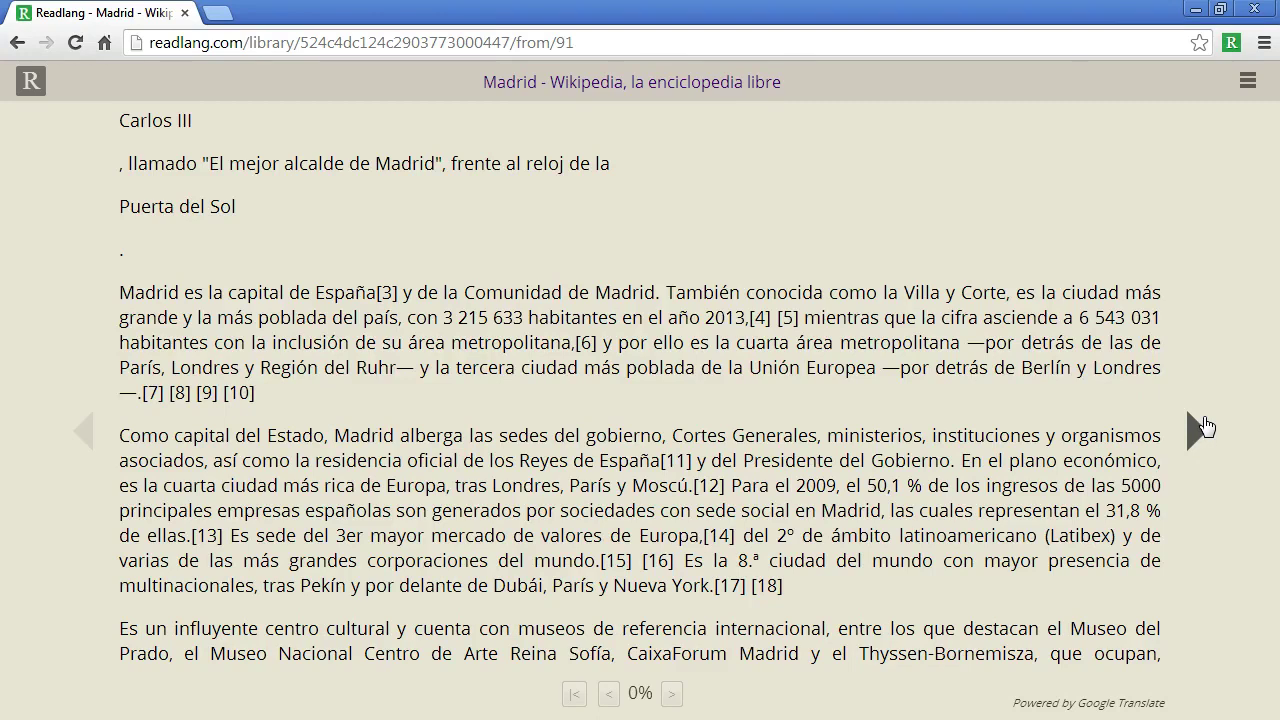
Advance two more pages, return to the library, and start reviewing the 6 saved words on Learn.
left_click(1196, 430)
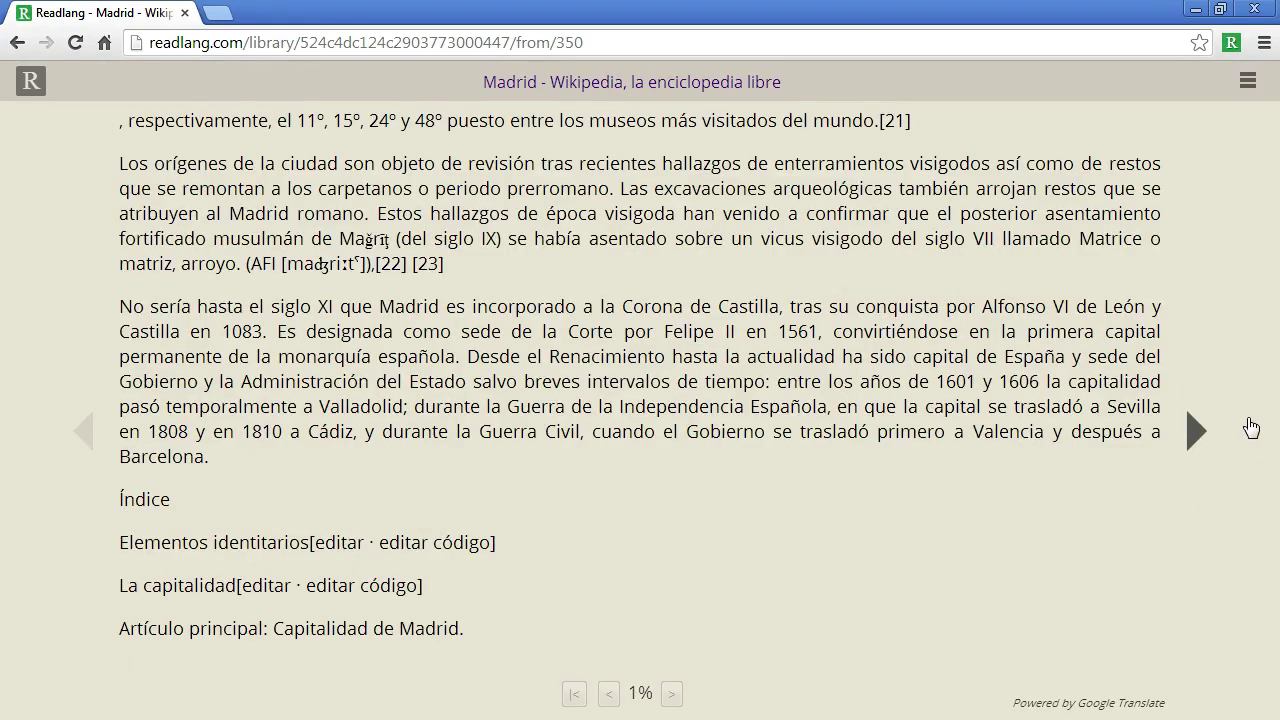
left_click(1197, 432)
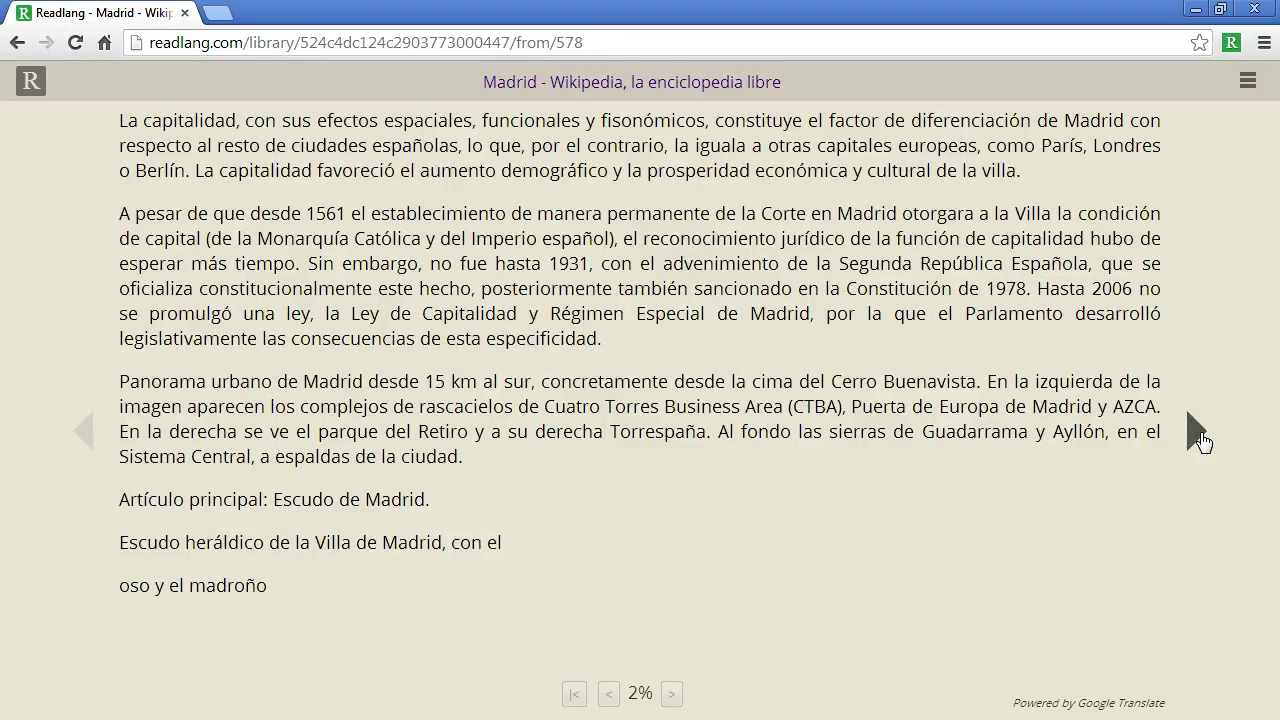
left_click(33, 83)
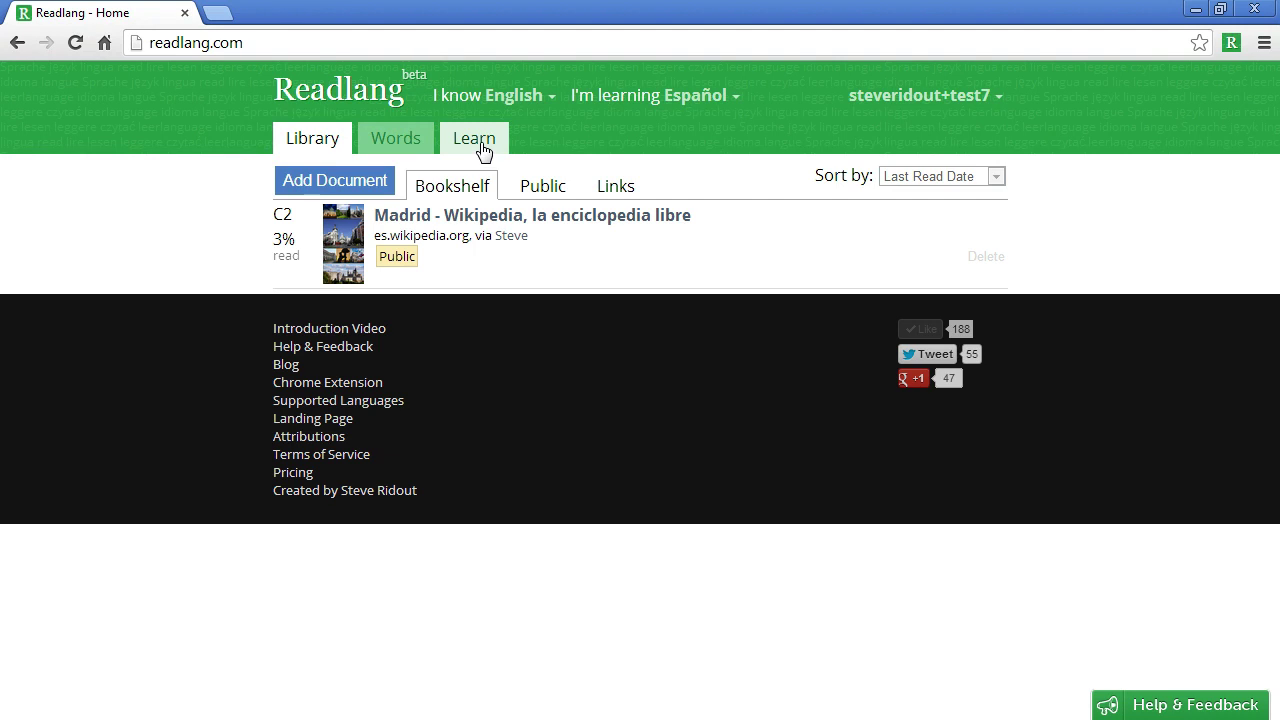
left_click(483, 145)
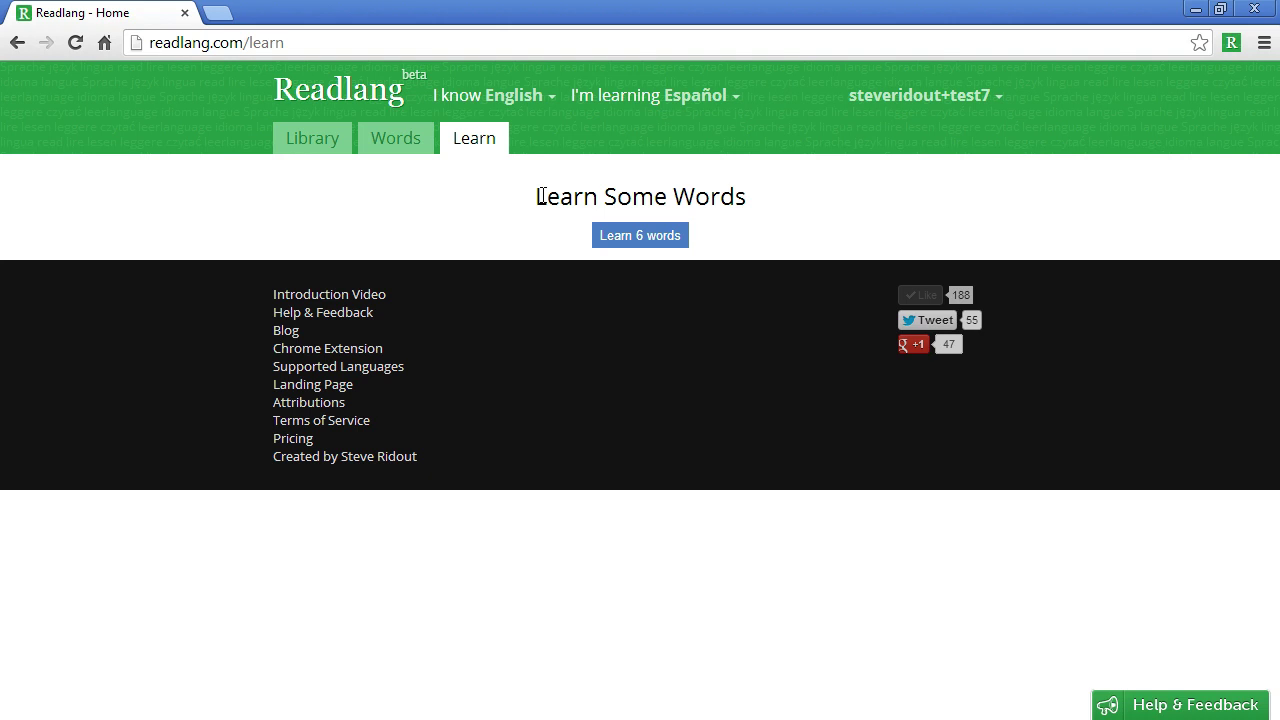
left_click(656, 241)
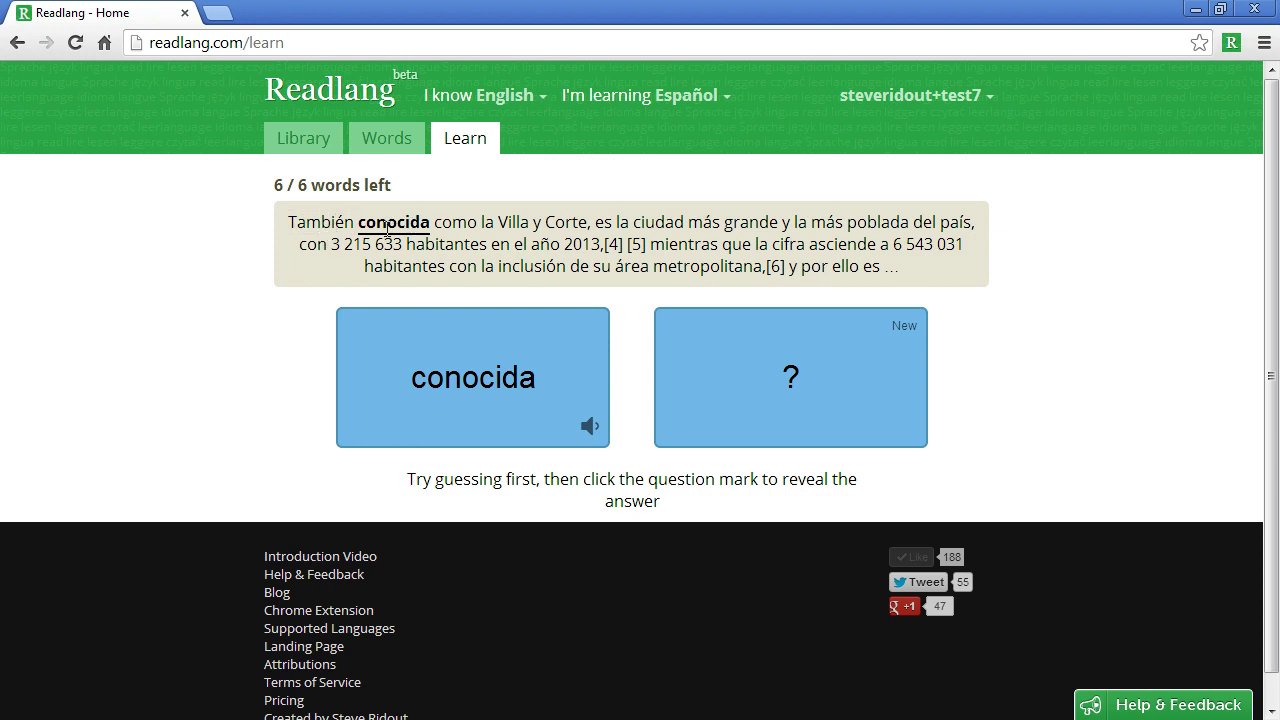
Reveal the first flashcard's answer, showing 'known' for 'conocida'.
left_click(706, 406)
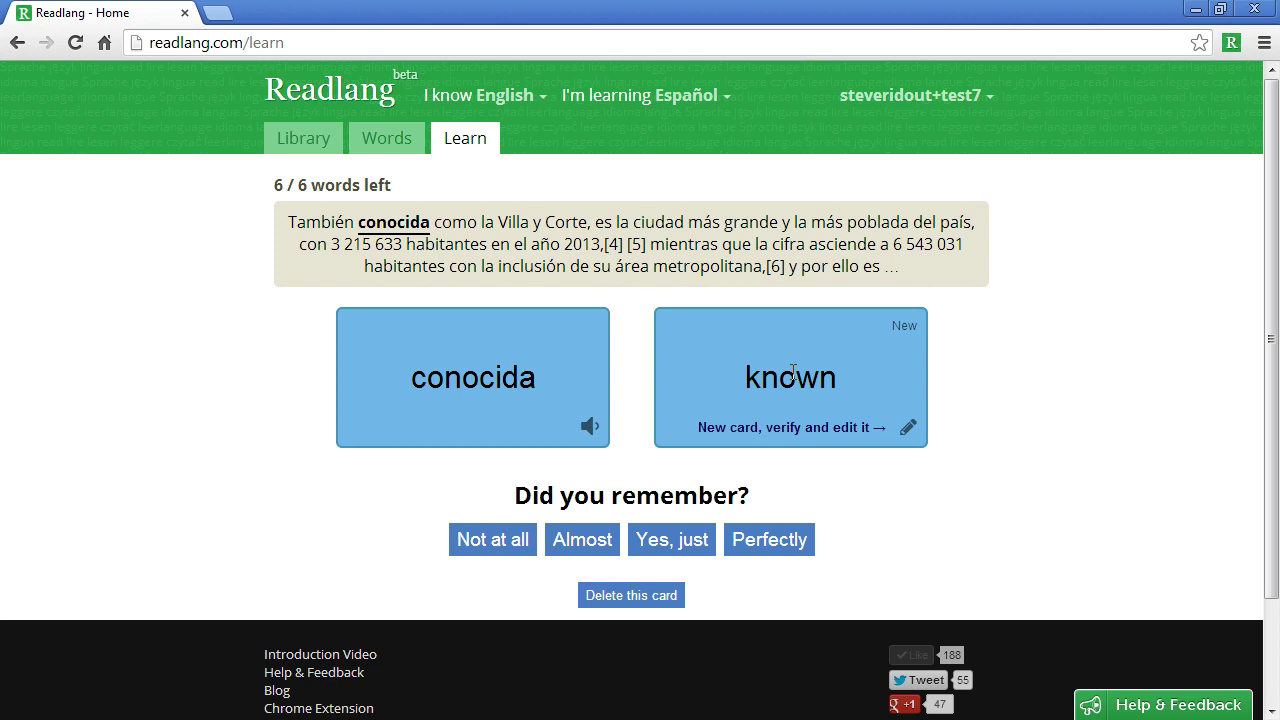
left_click(909, 426)
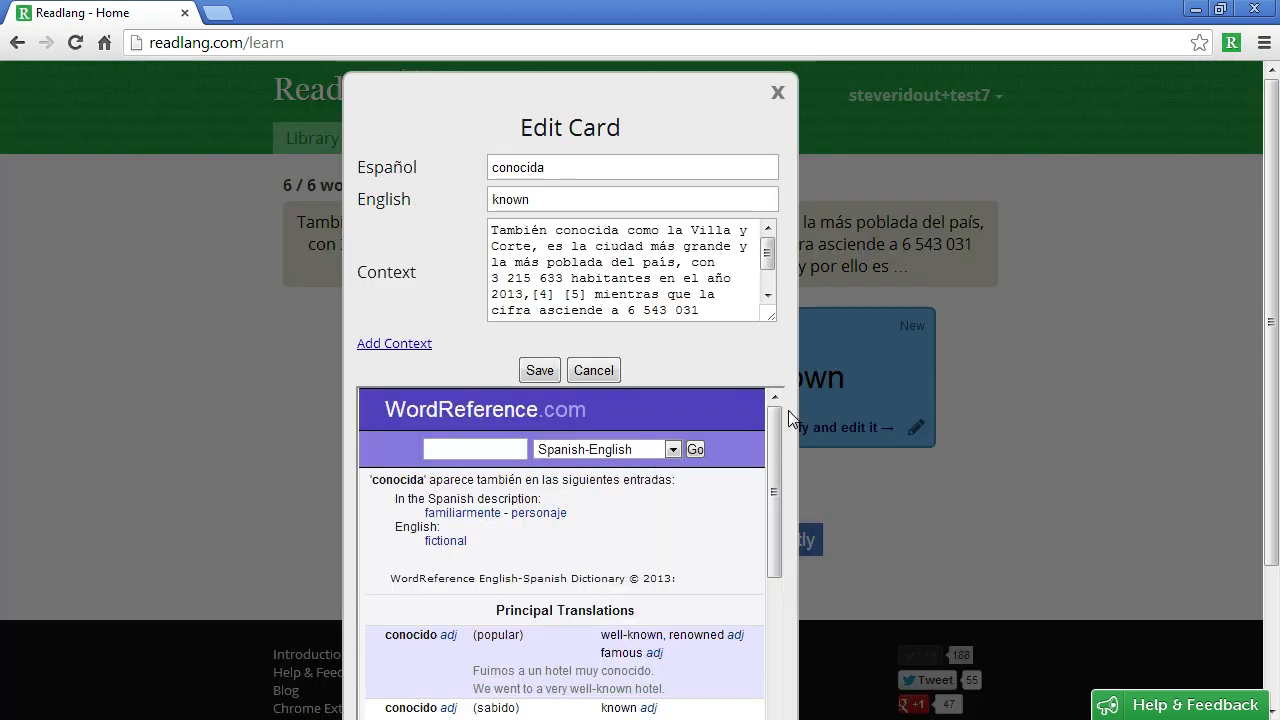
scroll(525, 632, "down", 1)
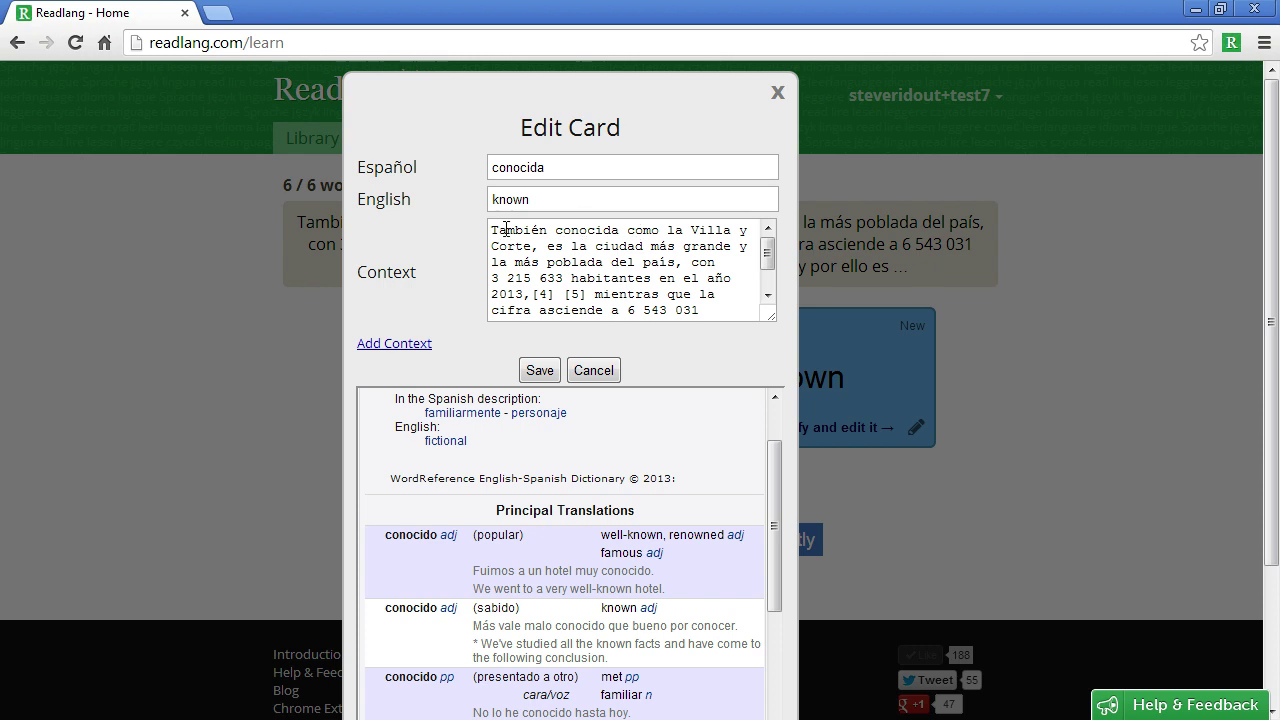
left_click(578, 198)
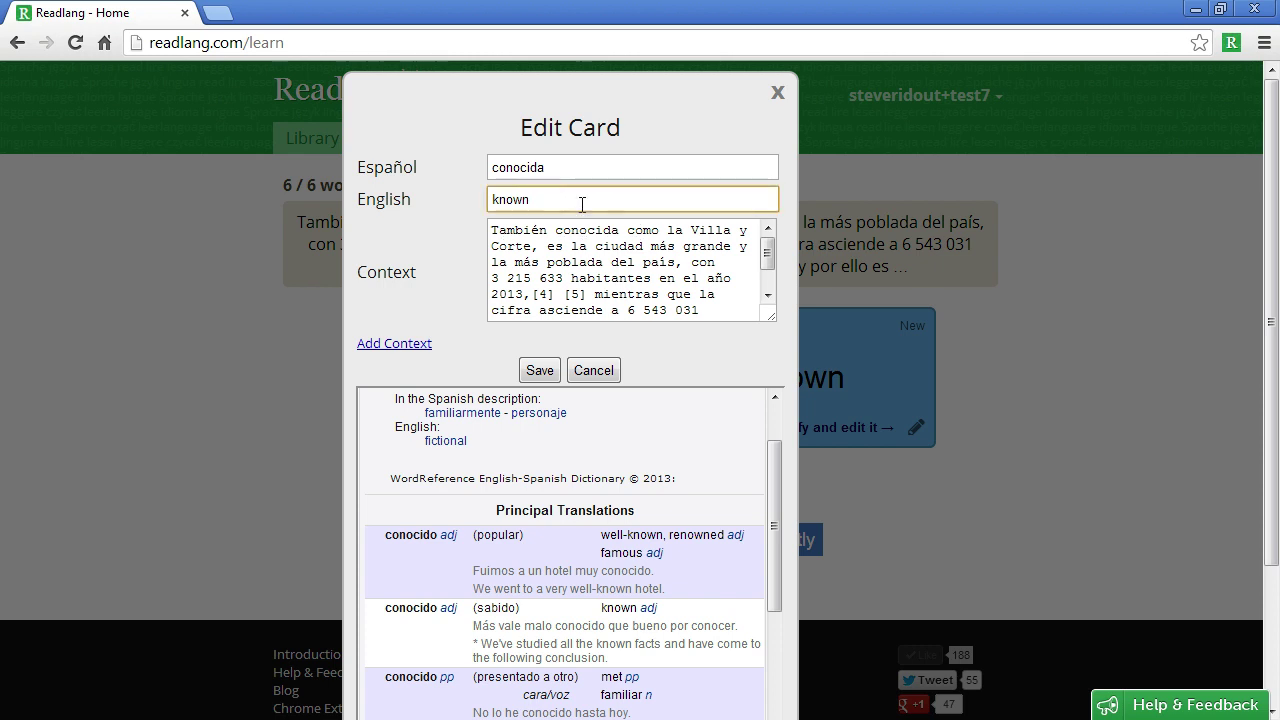
left_click(542, 371)
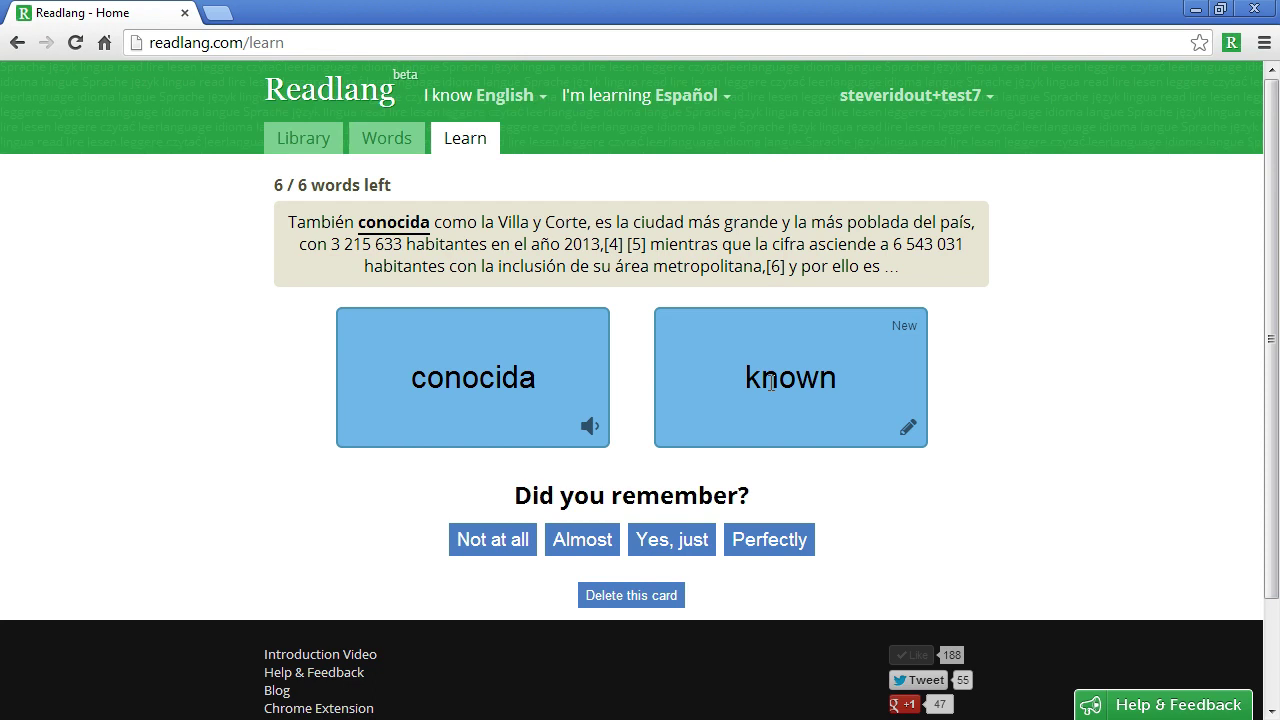
left_click(785, 546)
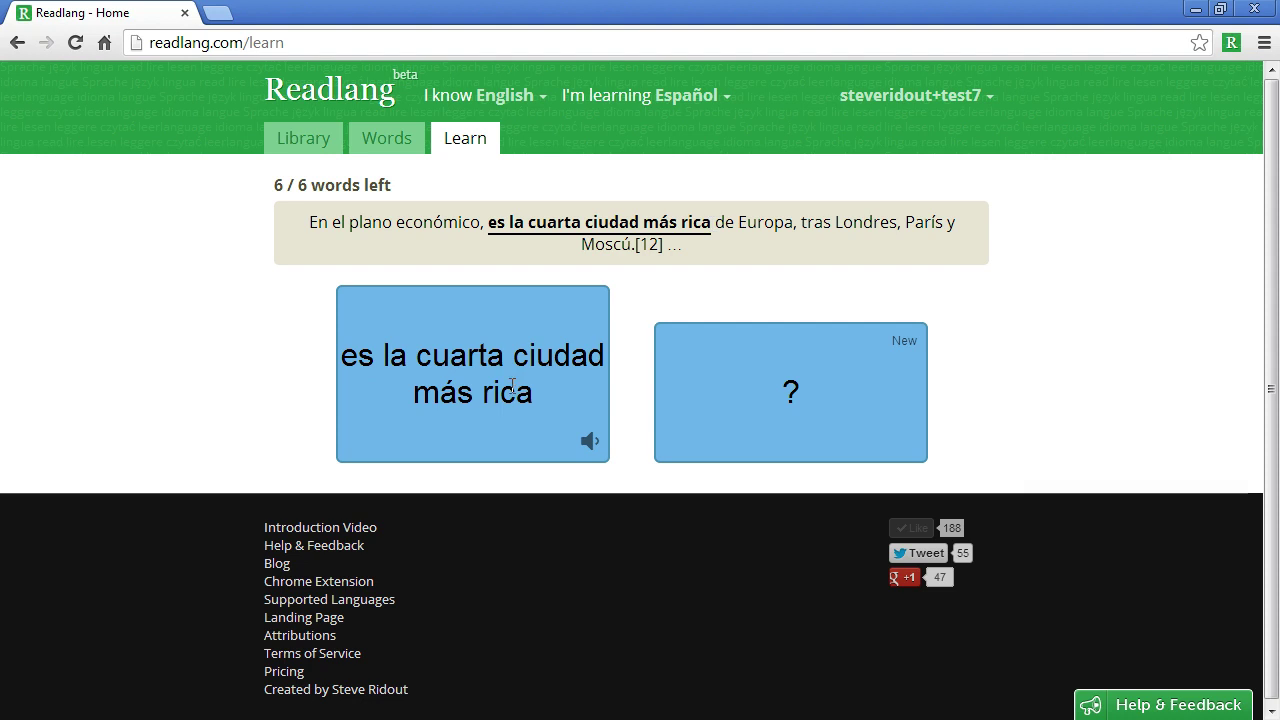
Reveal the 'es la cuarta ciudad más rica' card and correct its English to 'it's the fourth richest city'.
left_click(877, 406)
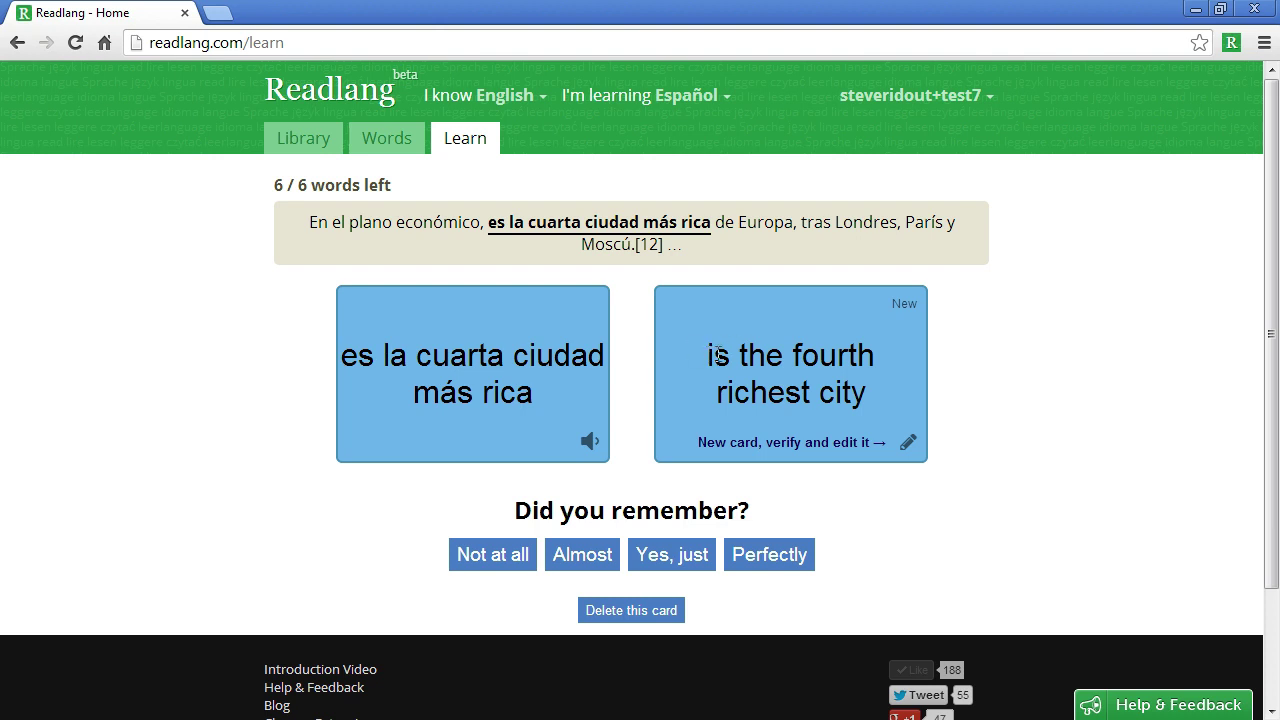
left_click(909, 444)
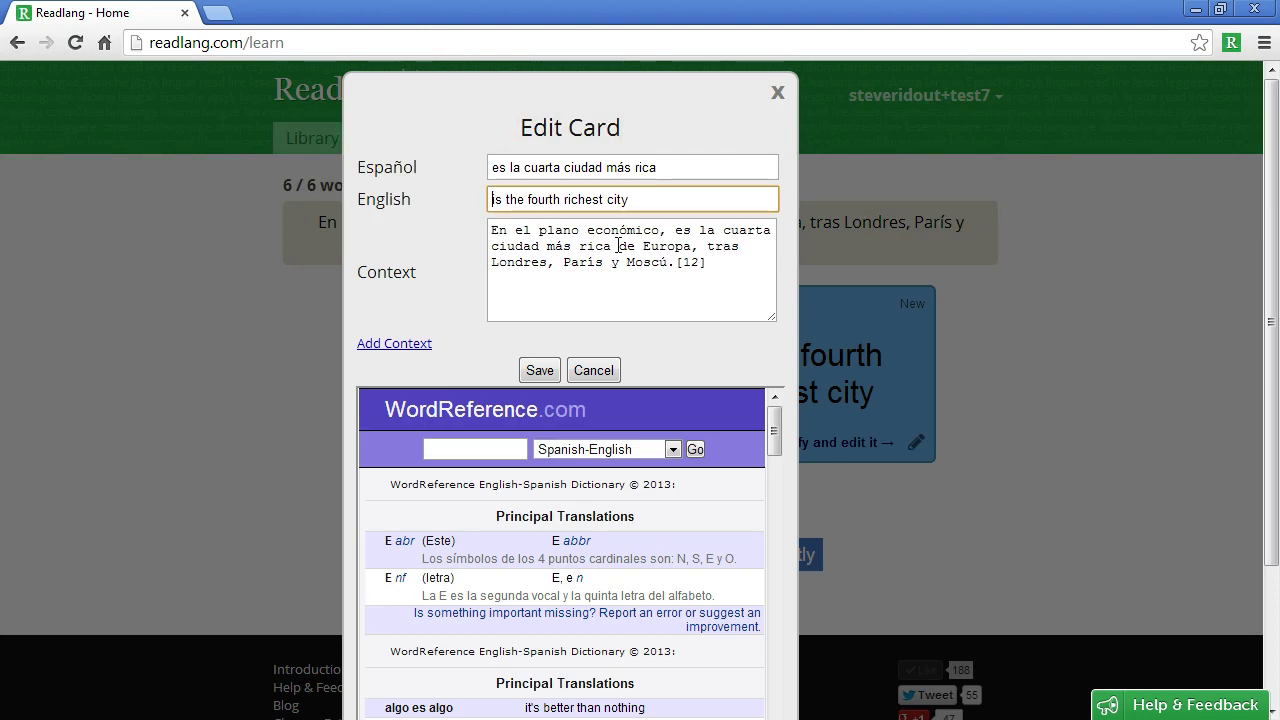
key("Right")
type("t'")
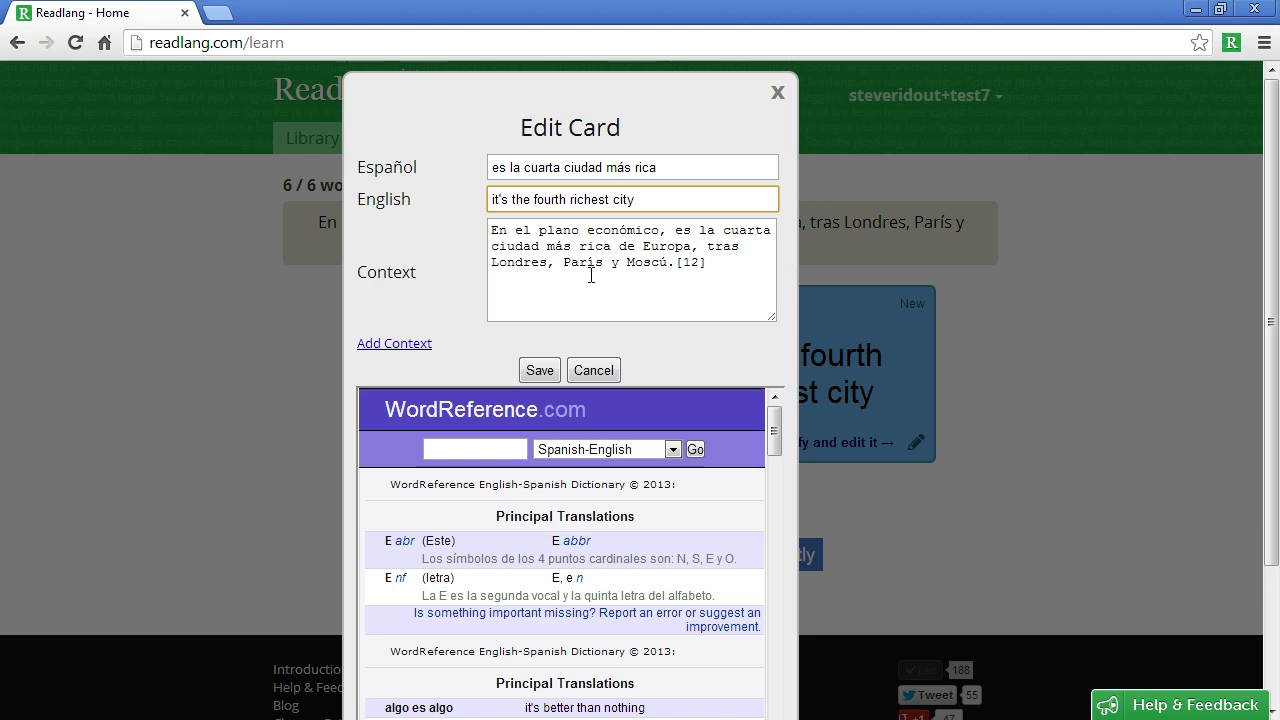
left_click(547, 362)
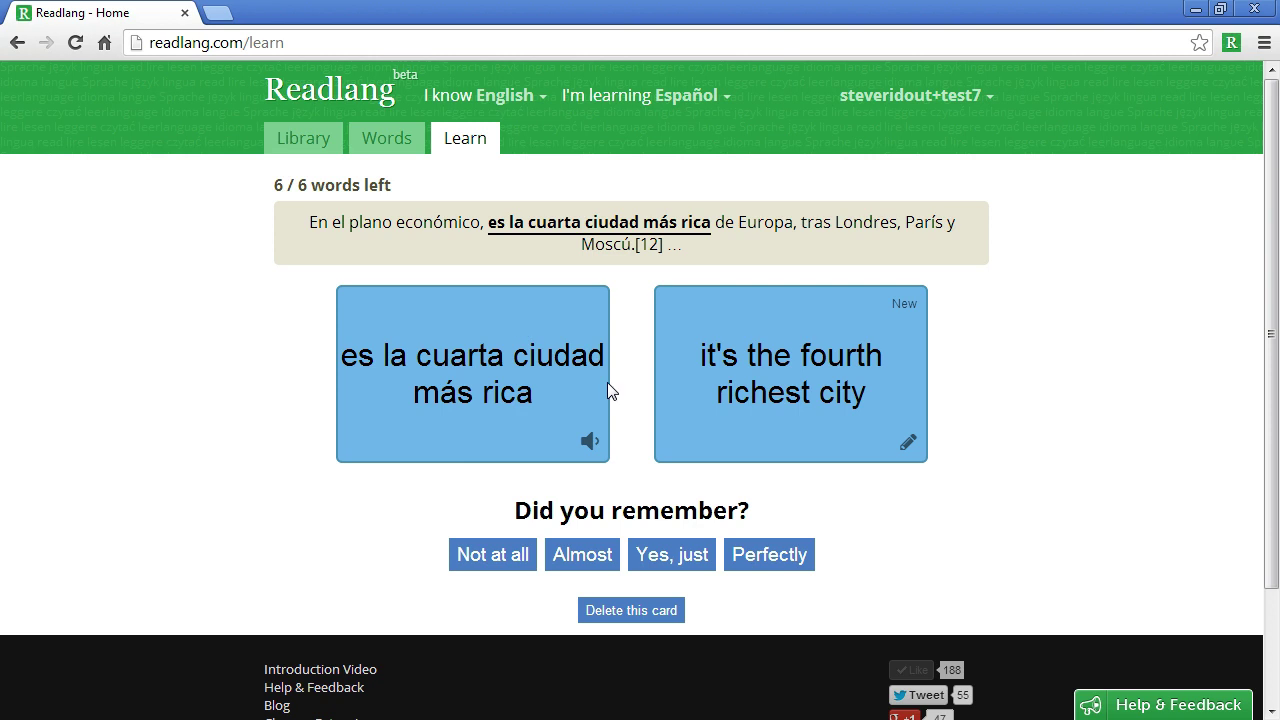
Rate the phrase Almost and 'mientras' Perfectly, then reveal 'Spanish companies are generated'.
left_click(595, 556)
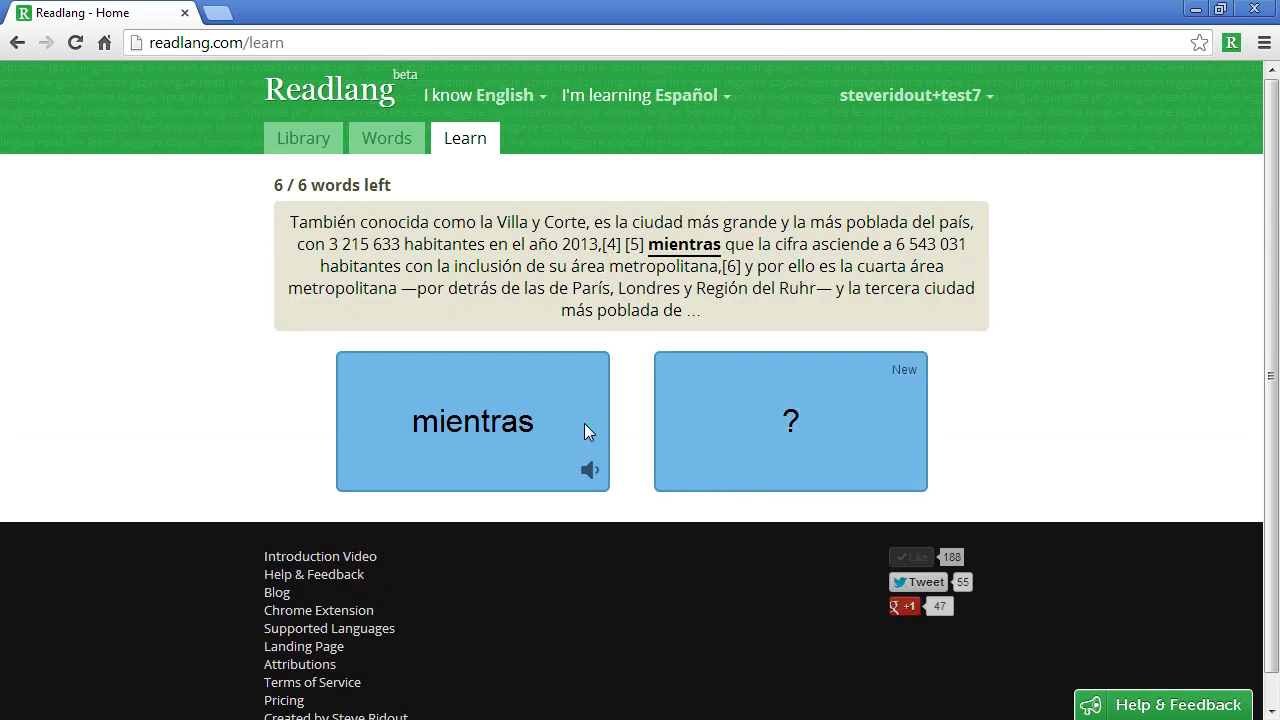
left_click(812, 421)
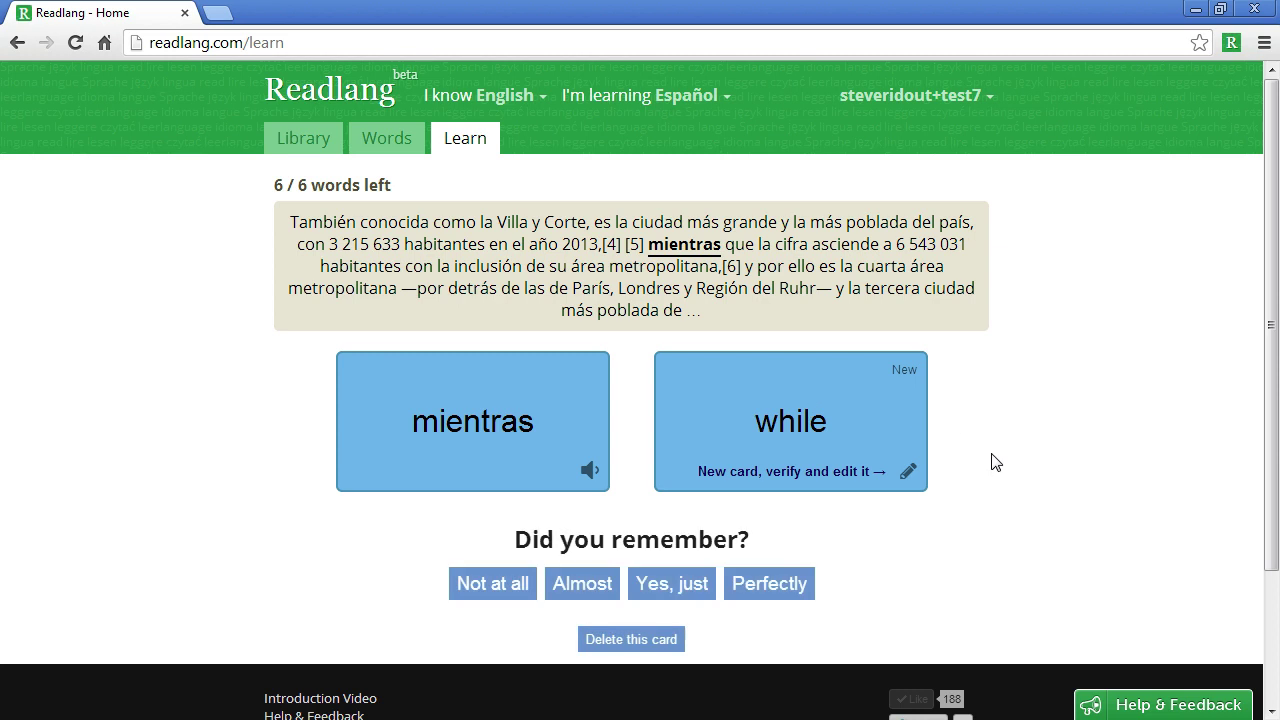
left_click(769, 584)
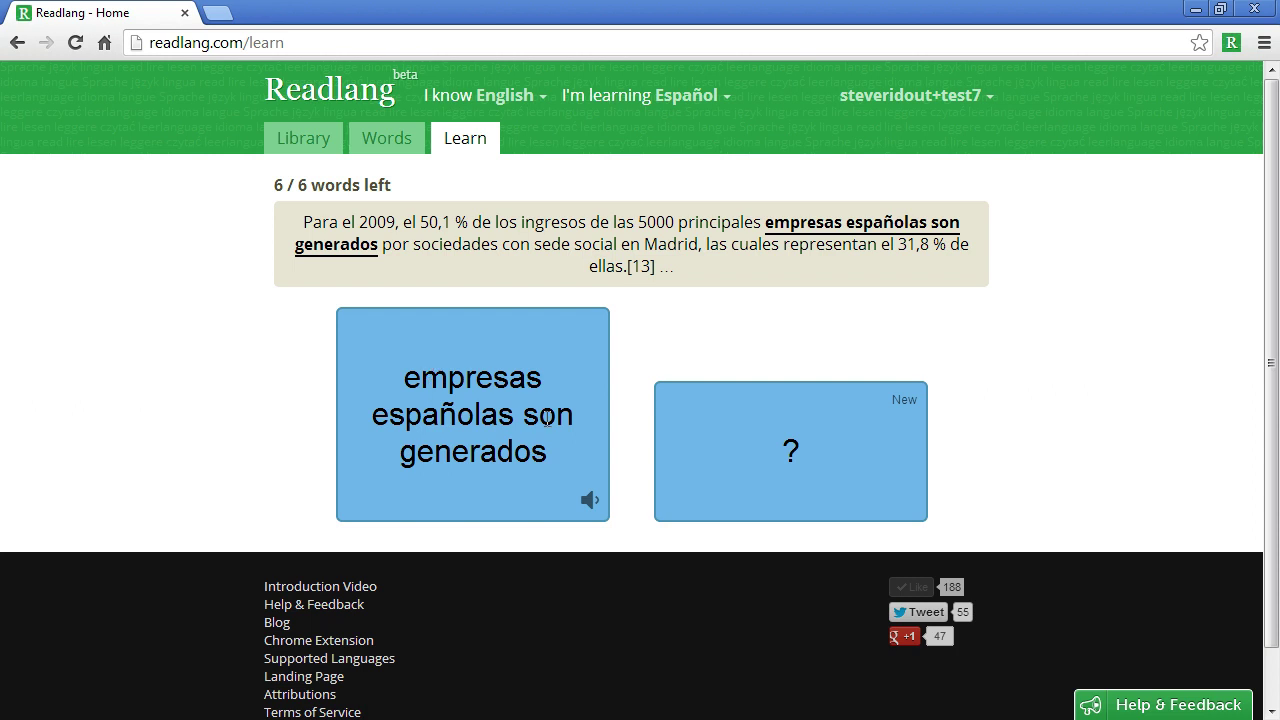
left_click(806, 452)
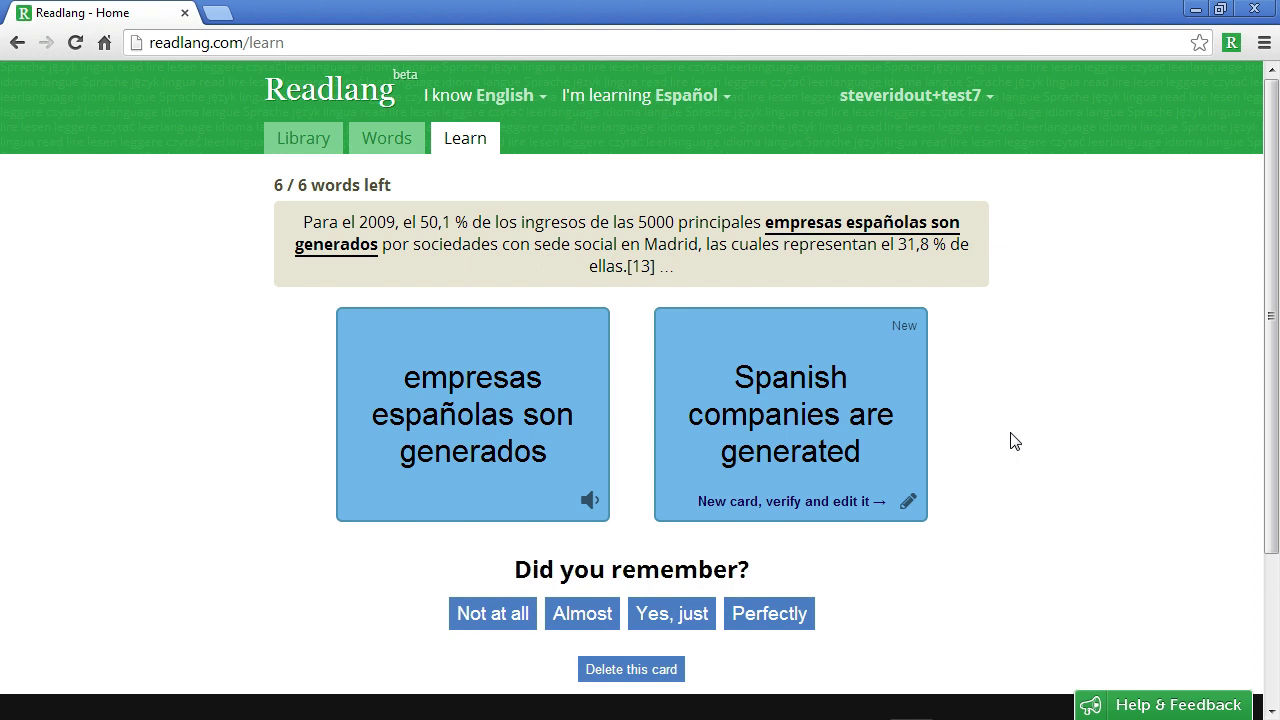
scroll(1003, 440, "down", 1)
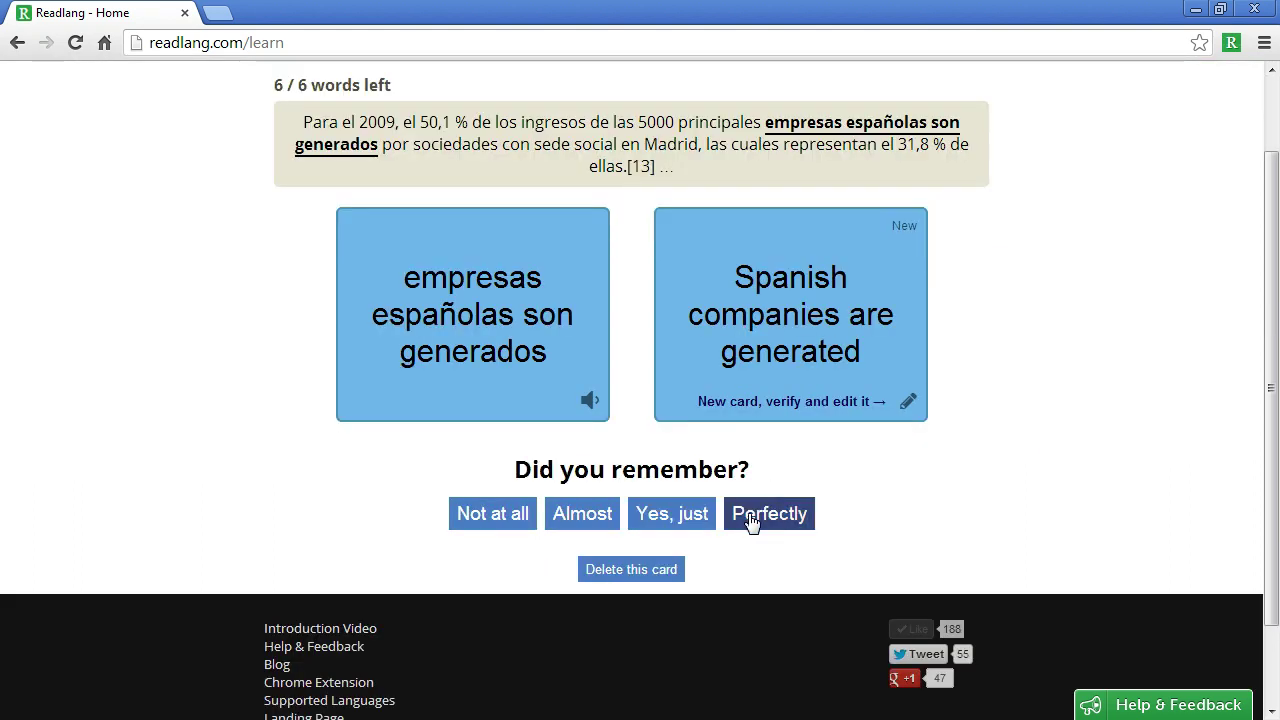
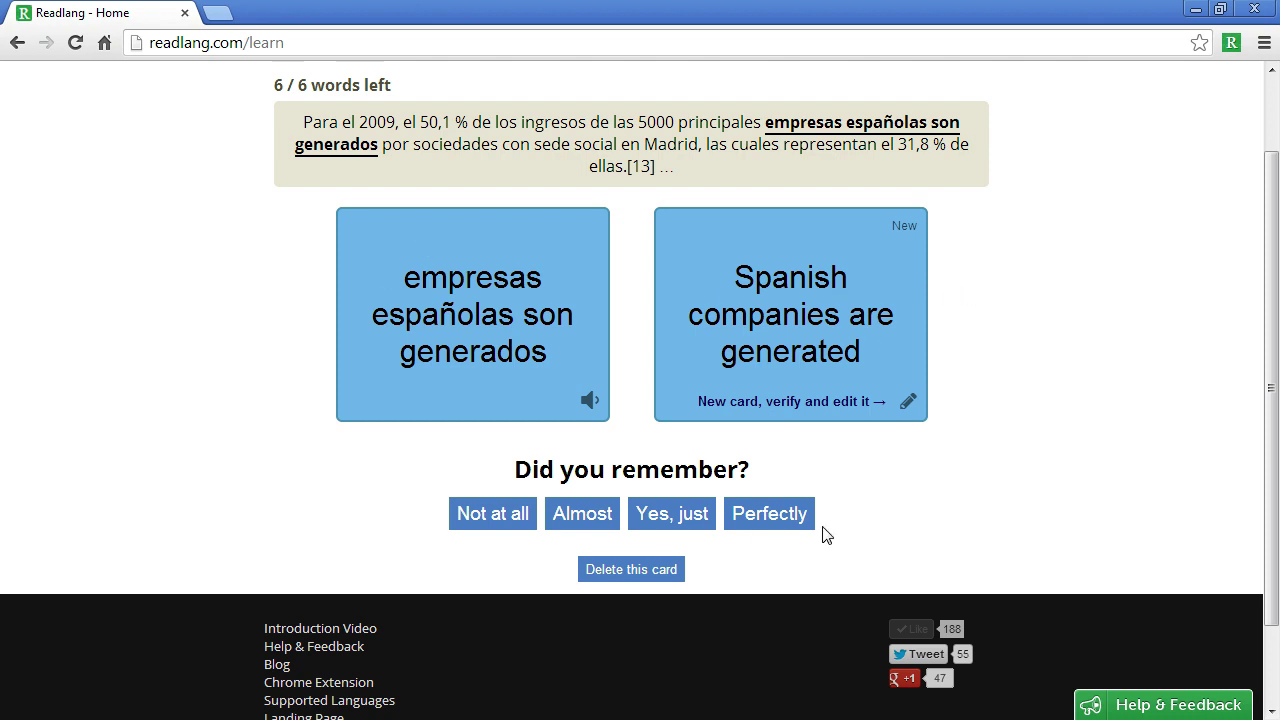
Rate the companies phrase and poblada as Perfectly, then reveal habitantes ('people') and open its edit form.
left_click(772, 514)
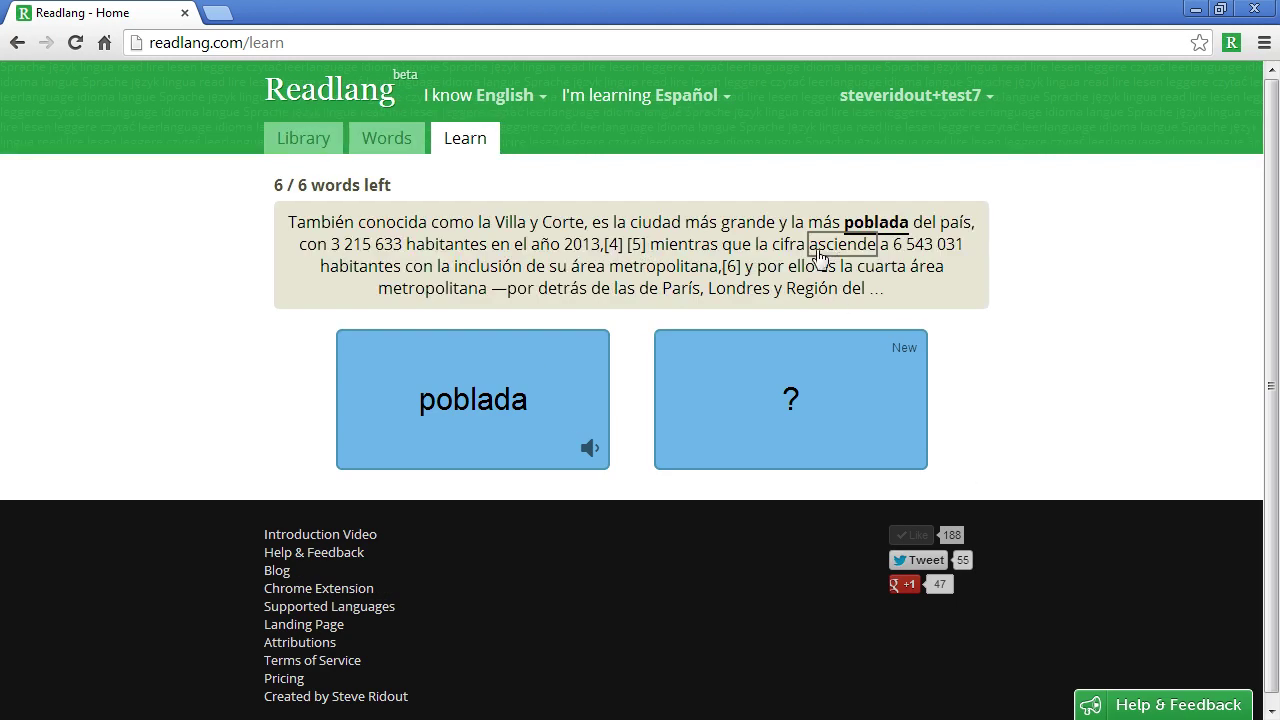
left_click(820, 402)
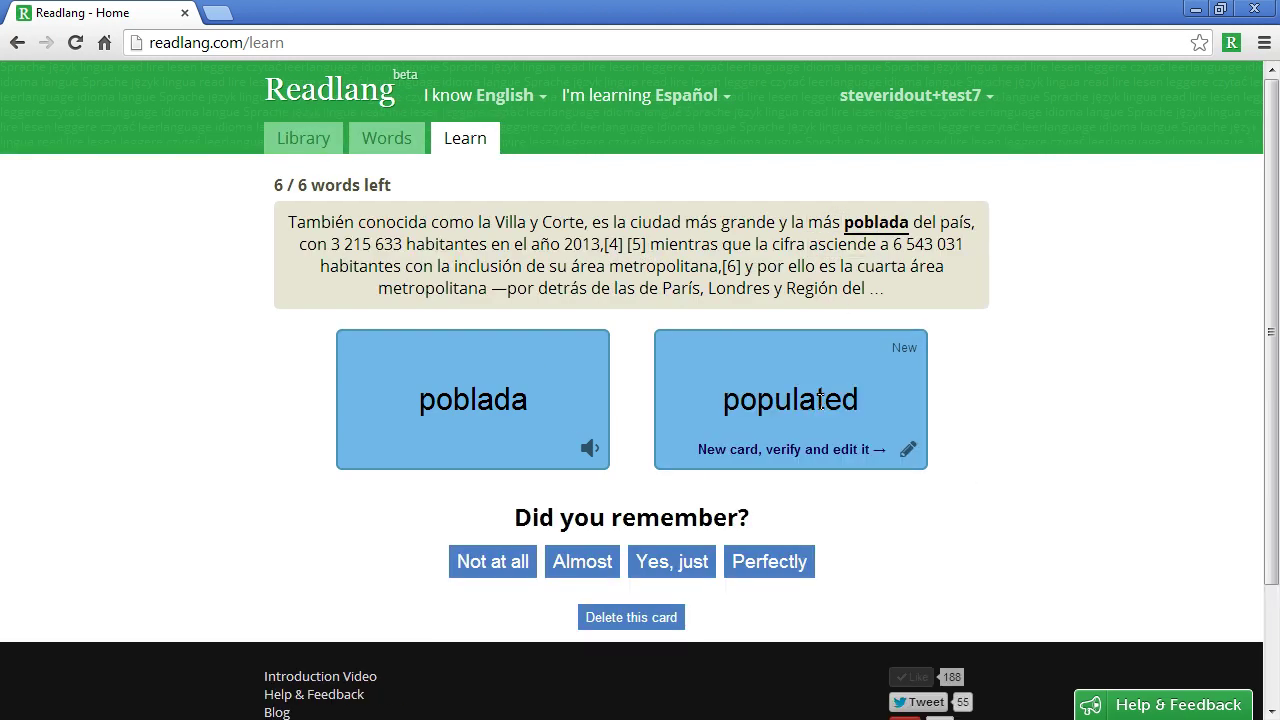
left_click(755, 568)
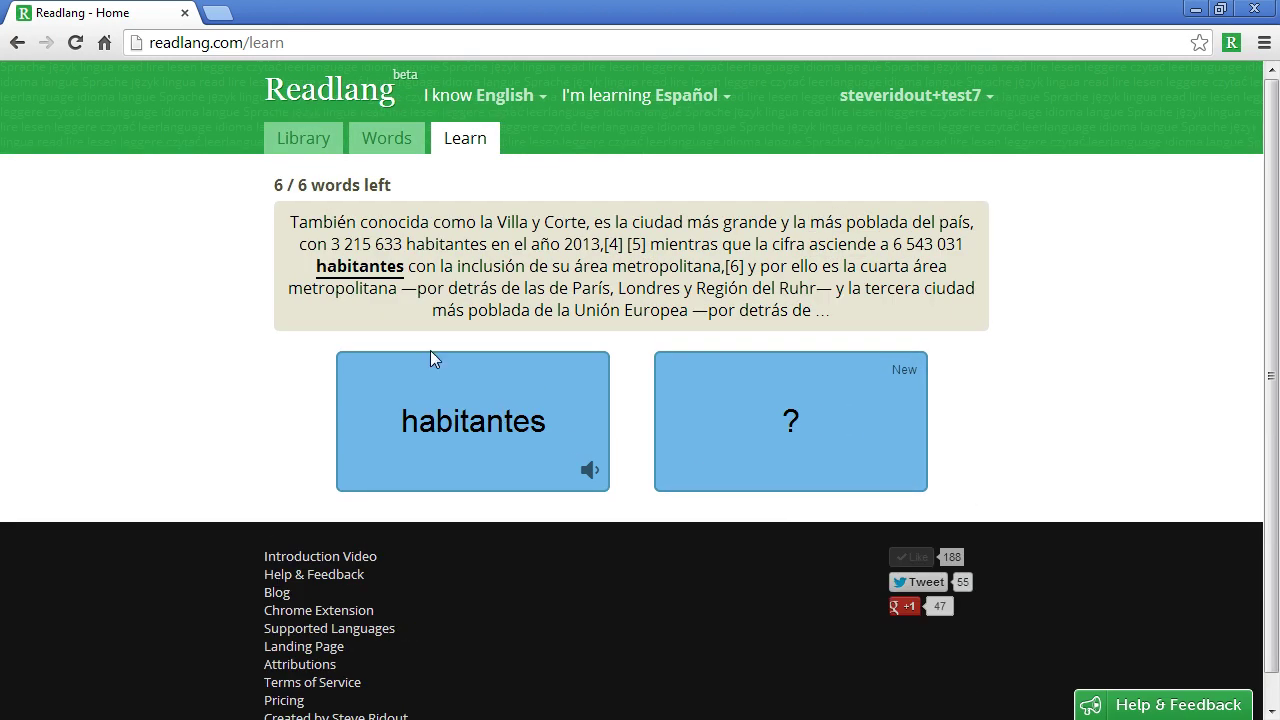
left_click(815, 431)
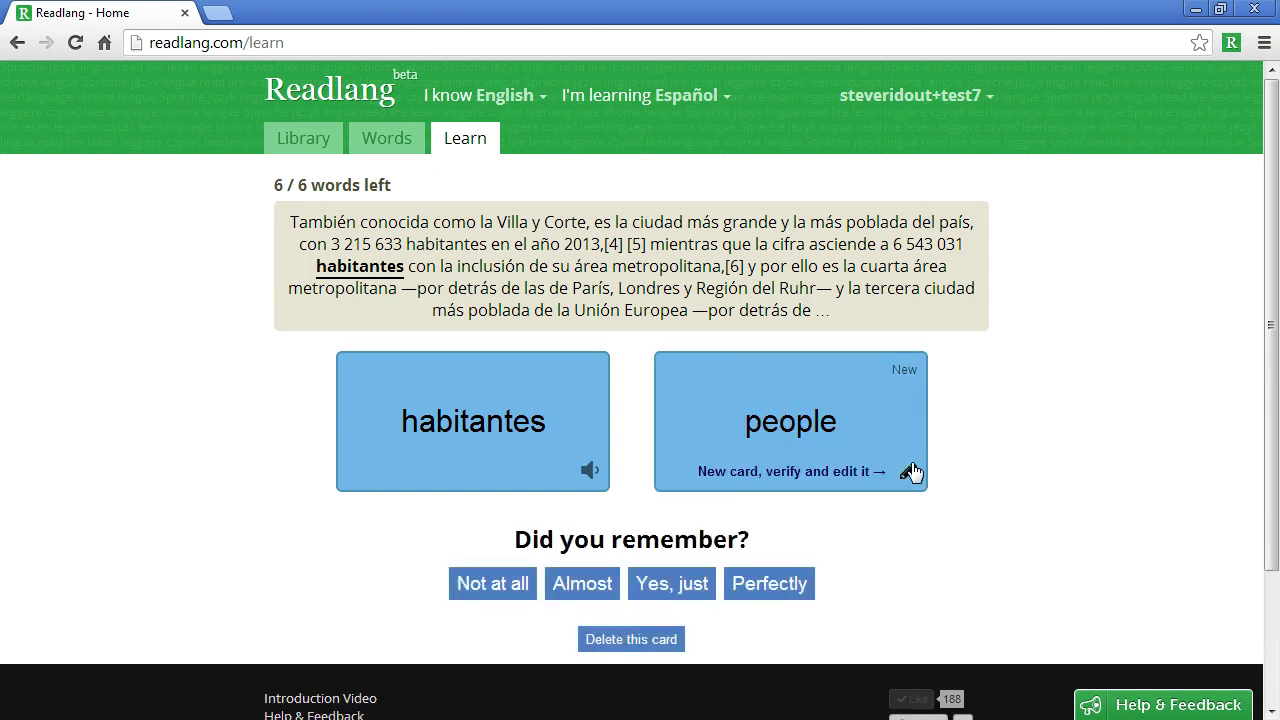
left_click(912, 472)
Append ' / inhabitants' to the habitantes card's English meaning and save it.
scroll(849, 504, "down", 1)
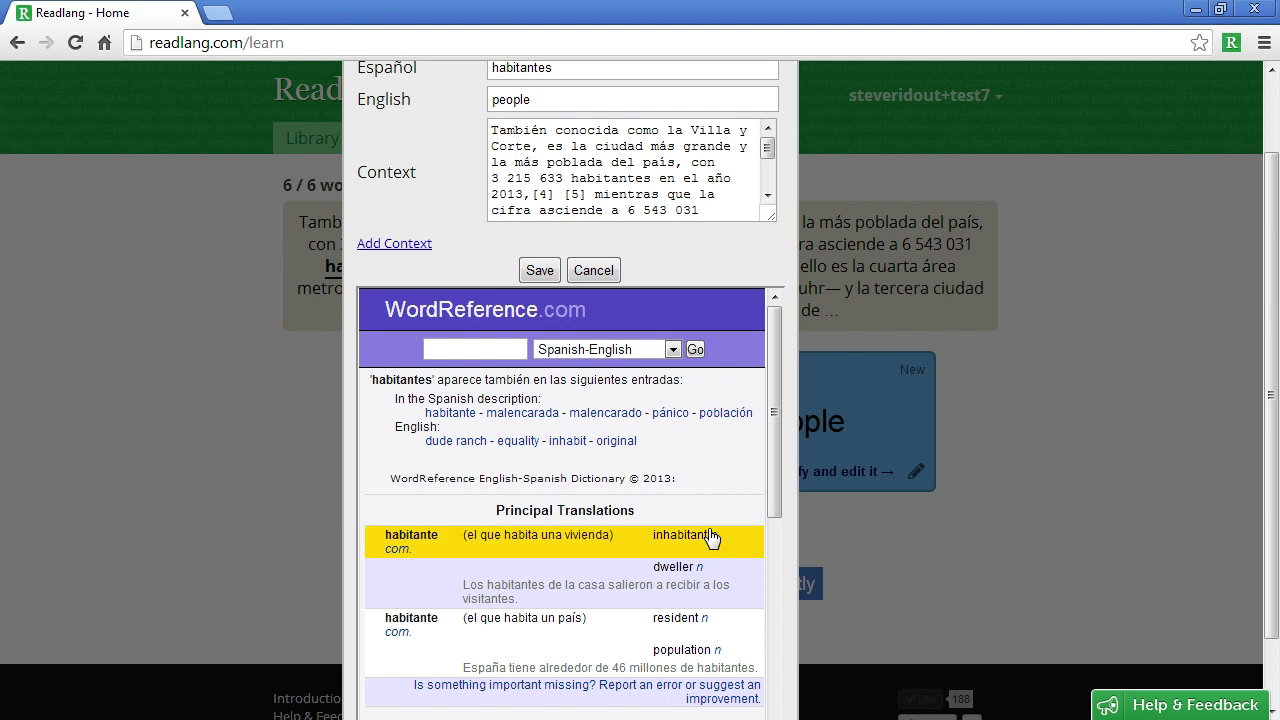
scroll(690, 555, "down", 1)
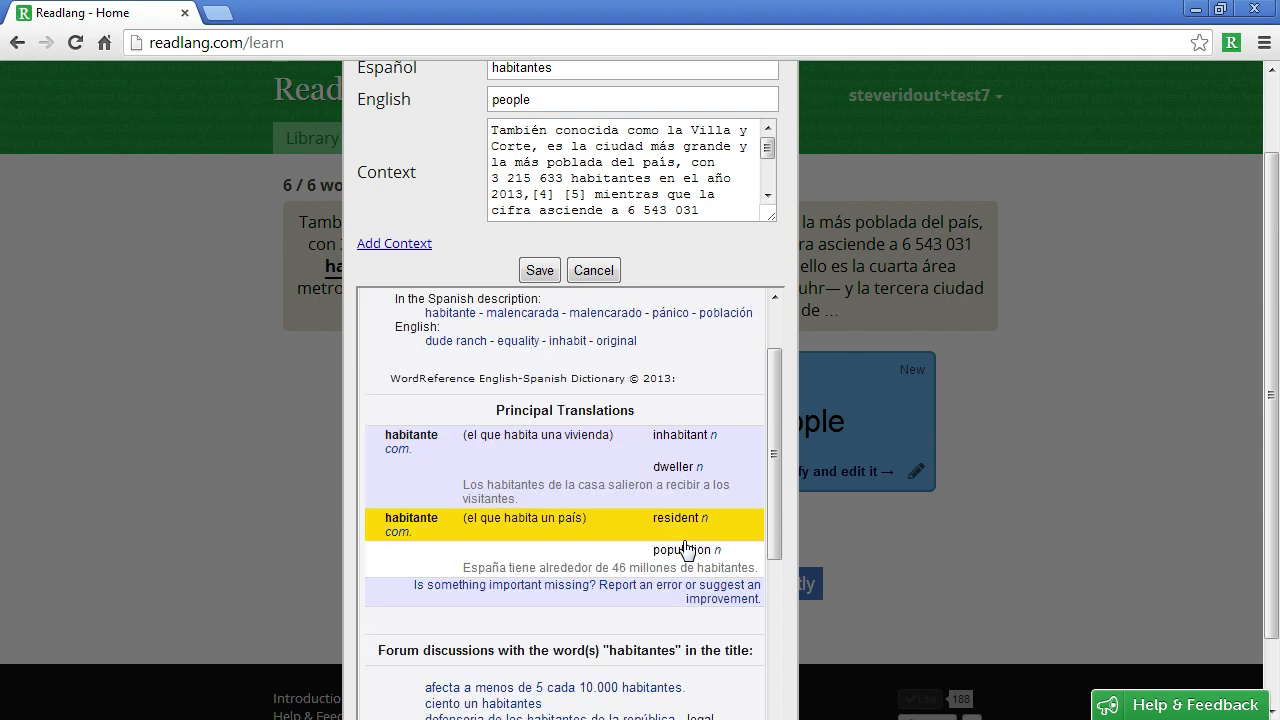
scroll(686, 549, "up", 2)
left_click(557, 202)
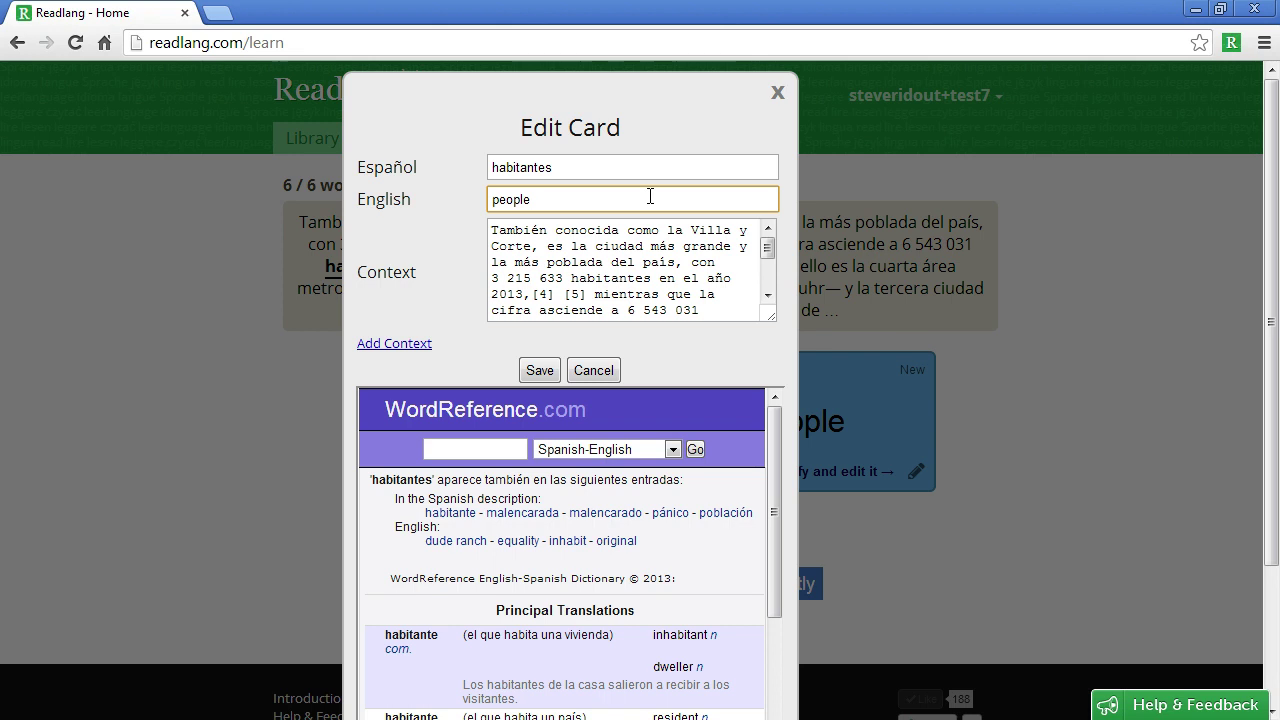
type("/ inhabitants")
left_click(539, 370)
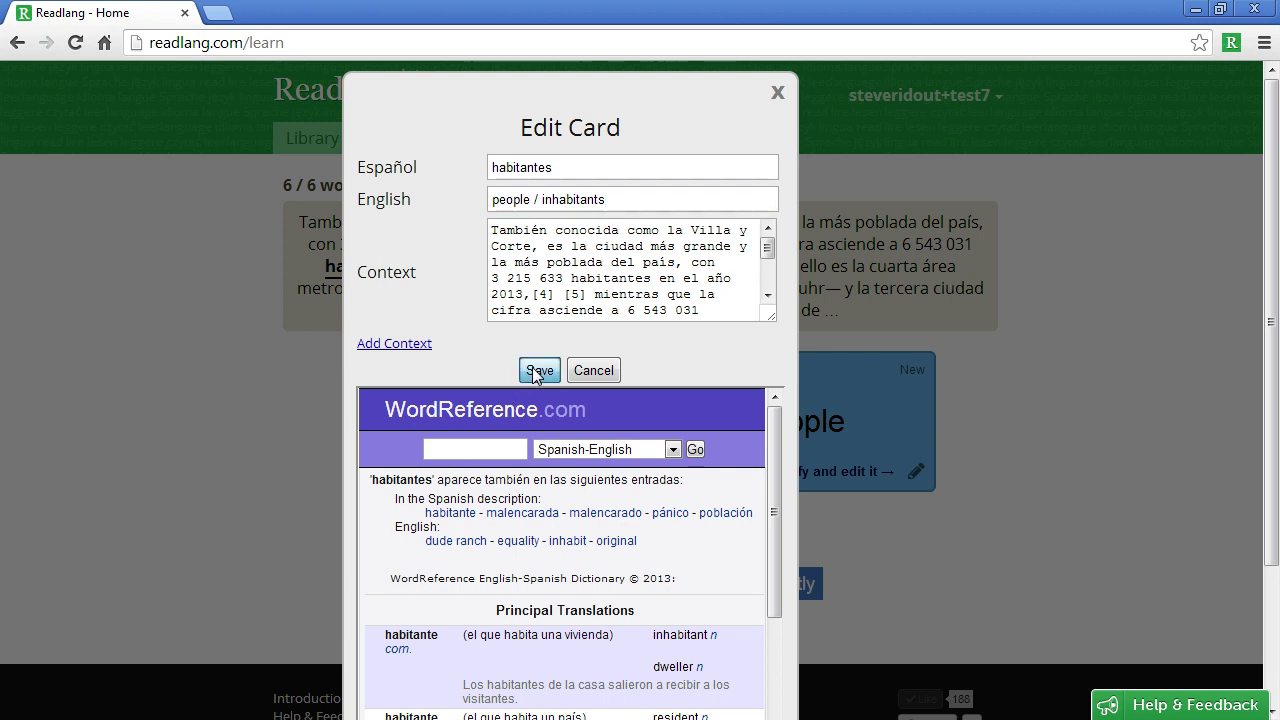
Rate habitantes as Perfectly, then reveal conocida ('known') and rate it Almost.
left_click(752, 625)
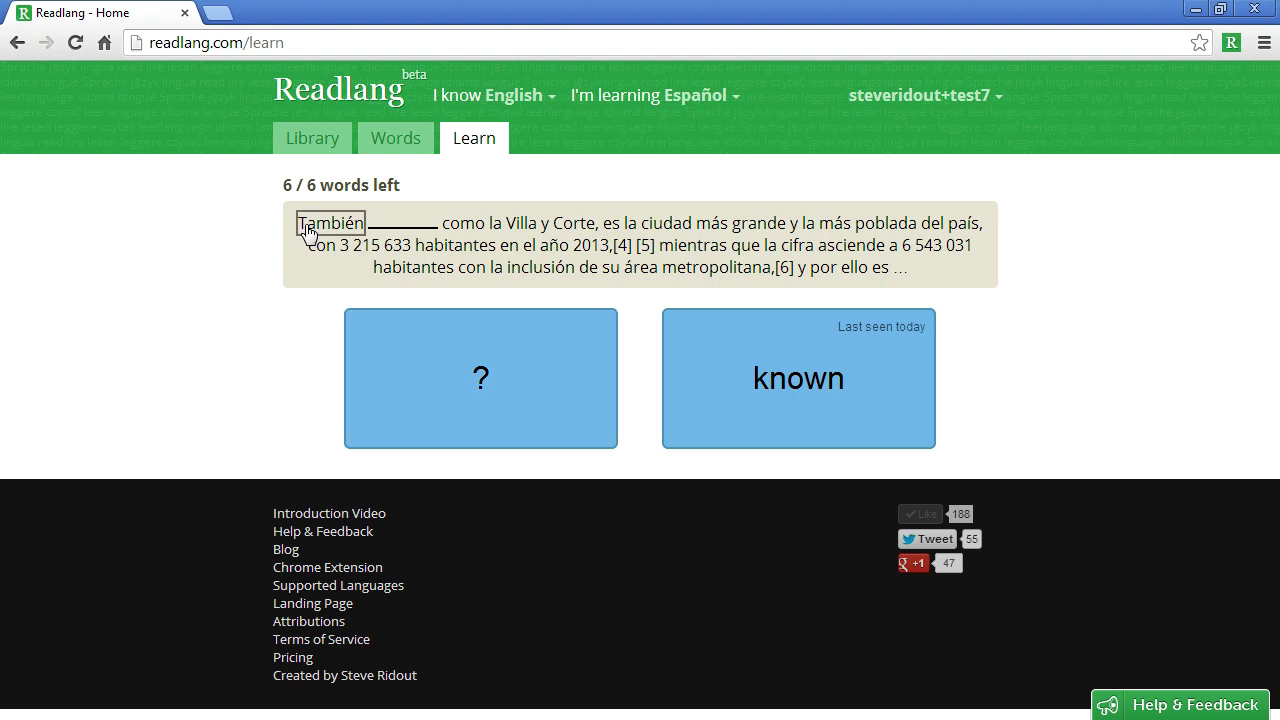
left_click(530, 376)
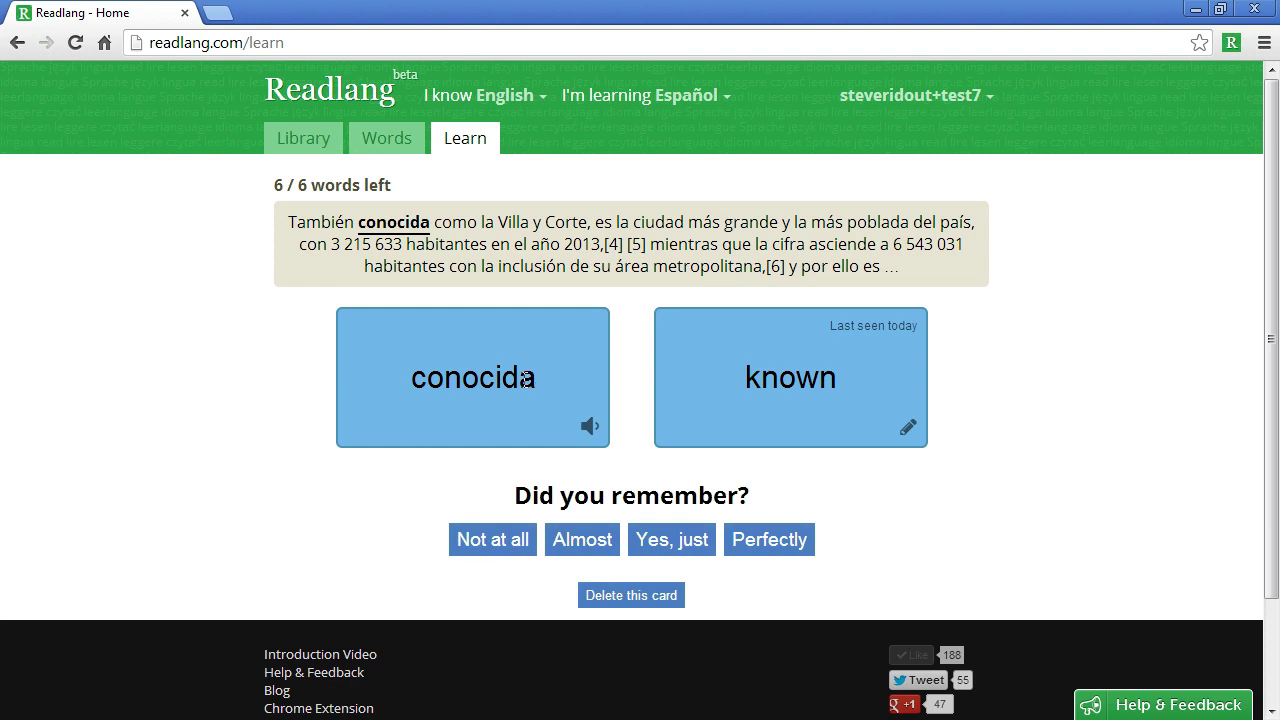
left_click_drag(525, 378, 536, 381)
left_click(525, 368)
left_click(566, 541)
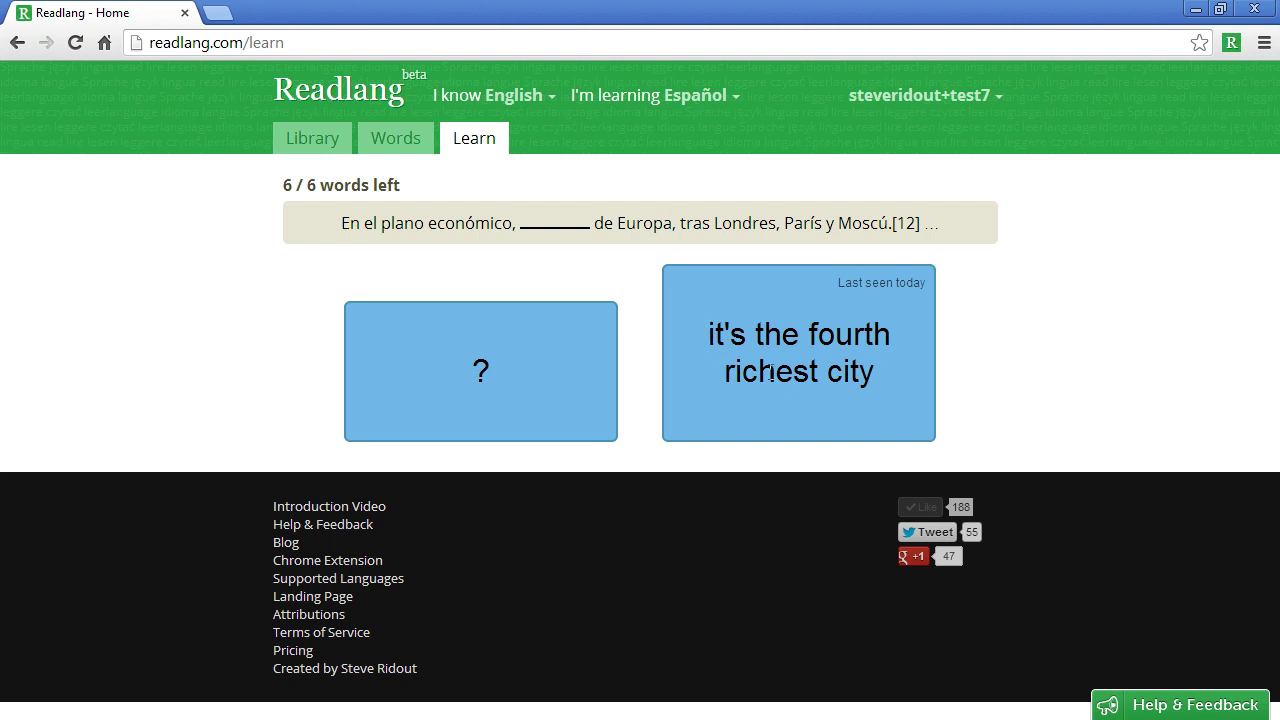
Reveal and rate 'es la cuarta ciudad más rica' and 'mientras' as remembered.
left_click(530, 389)
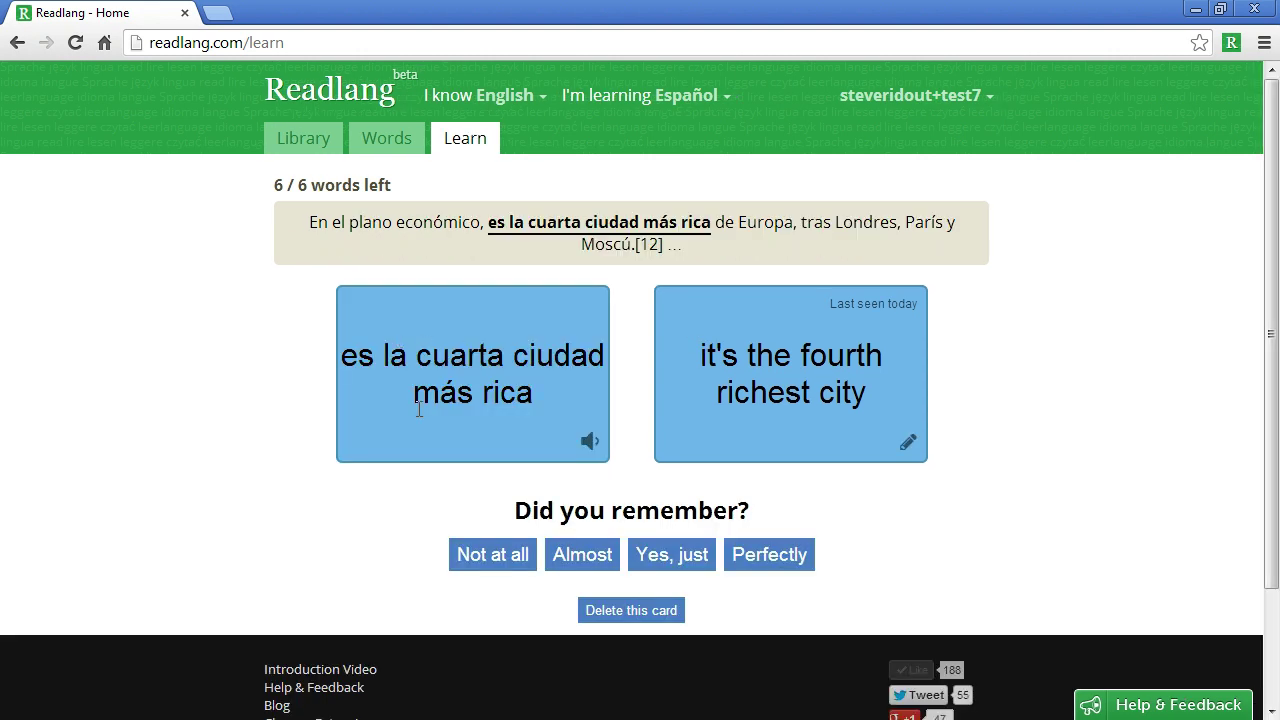
left_click(752, 562)
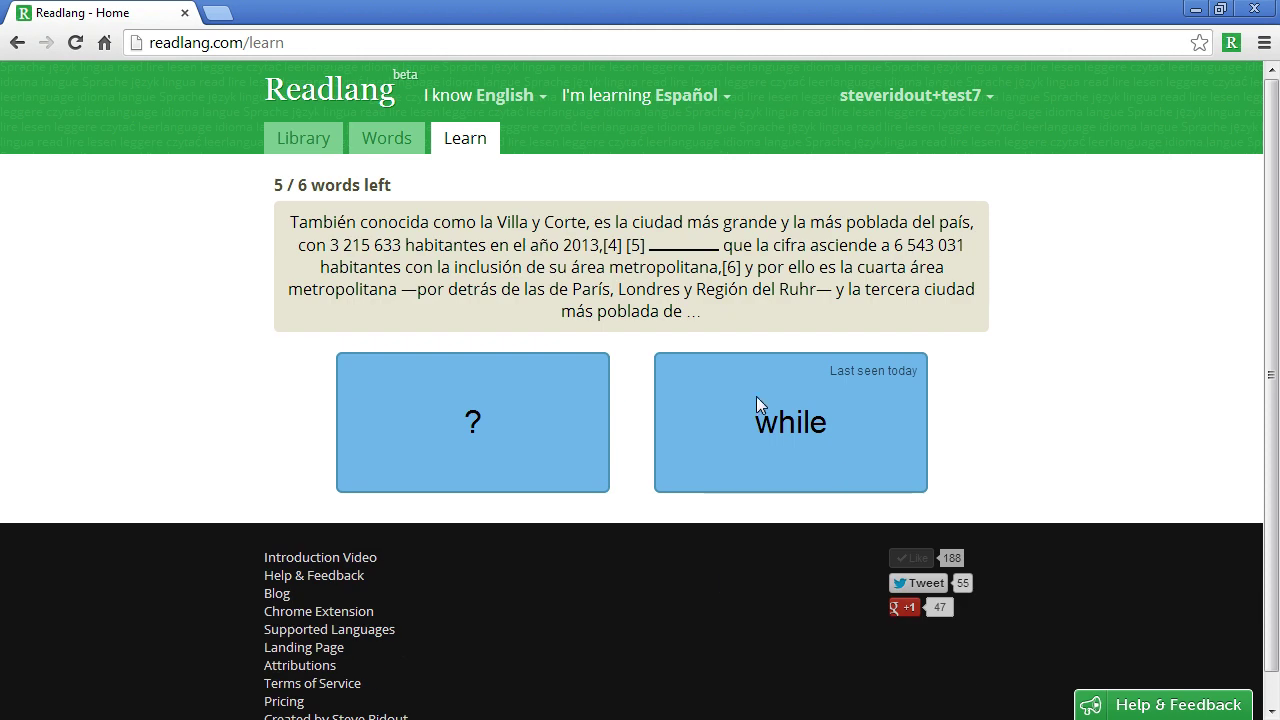
left_click(540, 435)
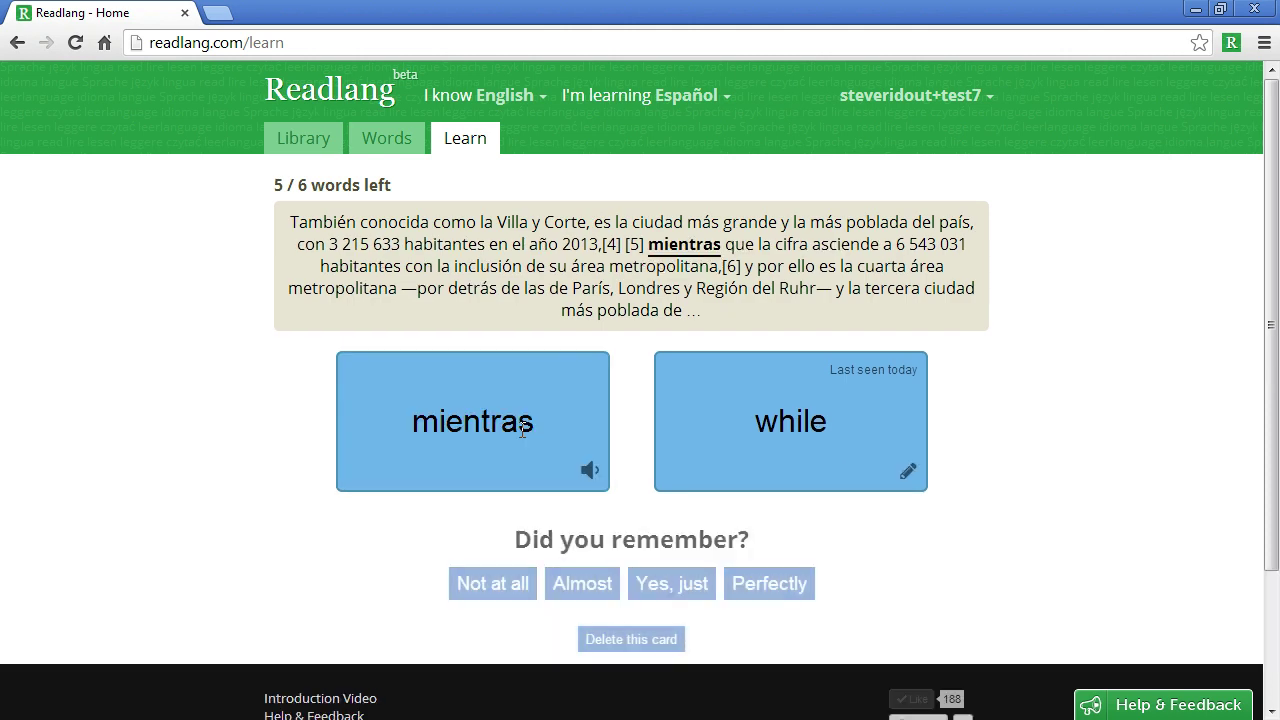
left_click(766, 583)
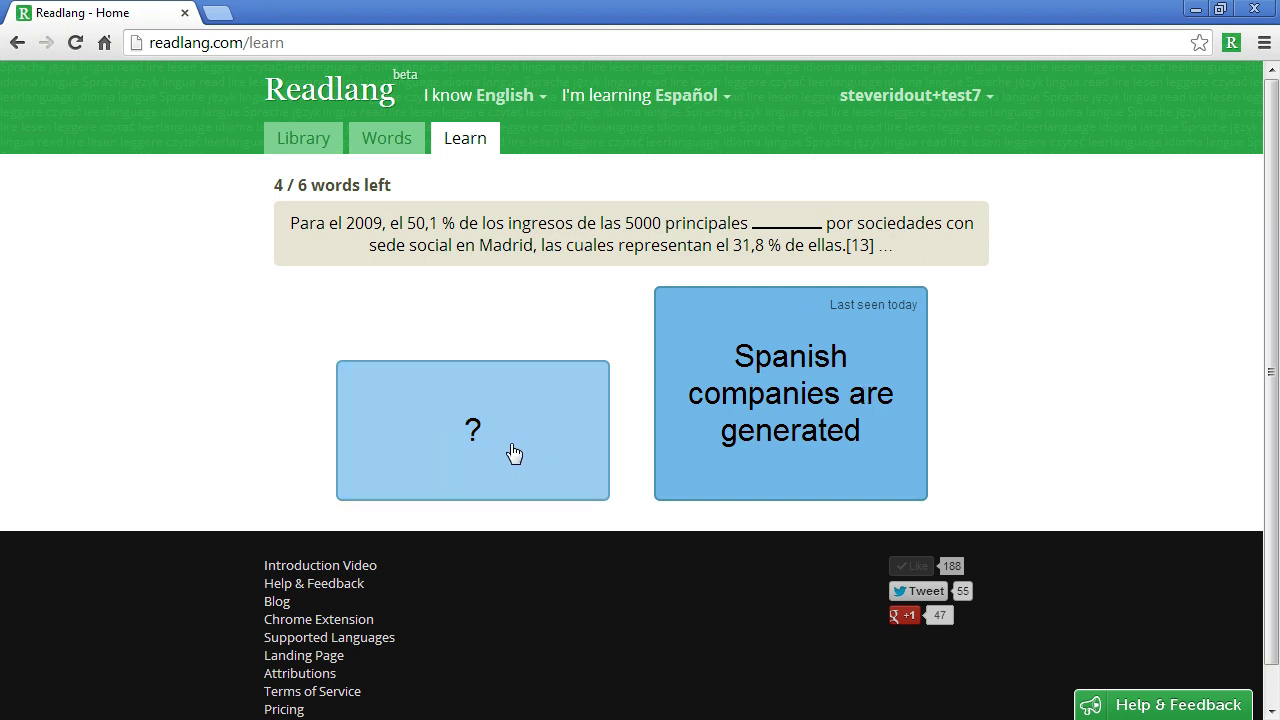
Reveal and rate 'empresas españolas son generados', then reveal poblada and rate it Perfectly.
left_click(512, 431)
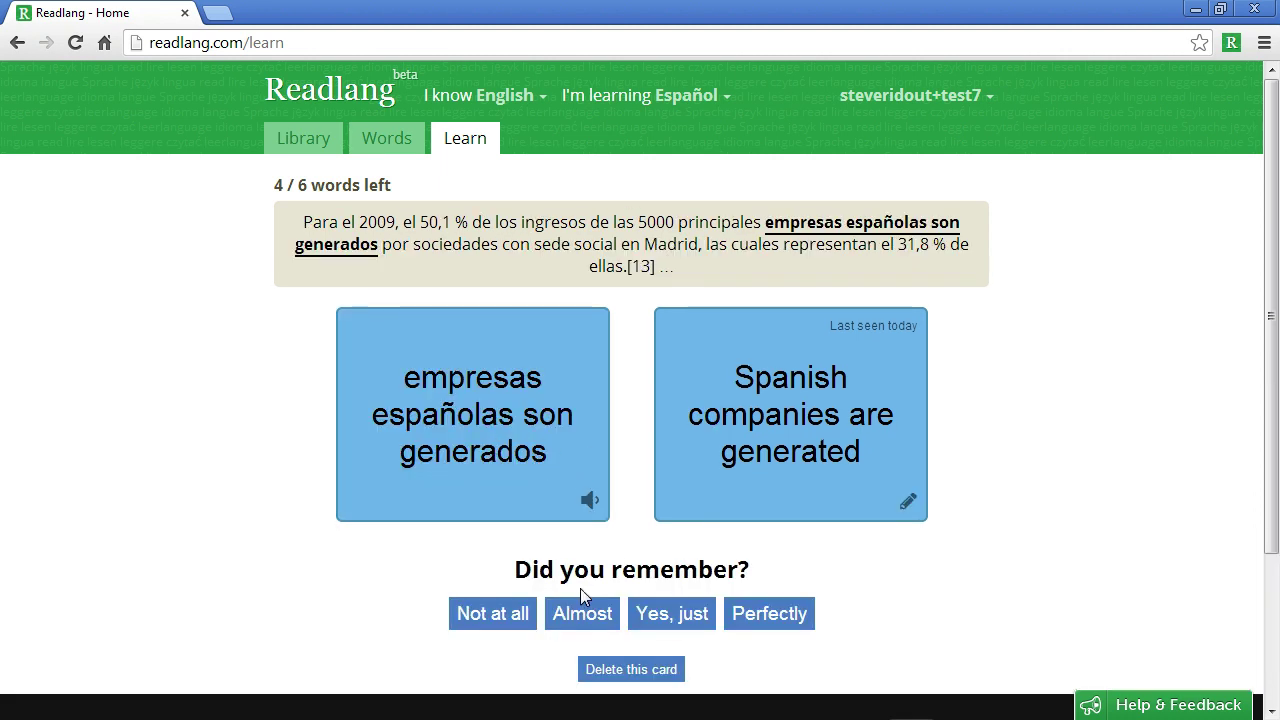
left_click(672, 615)
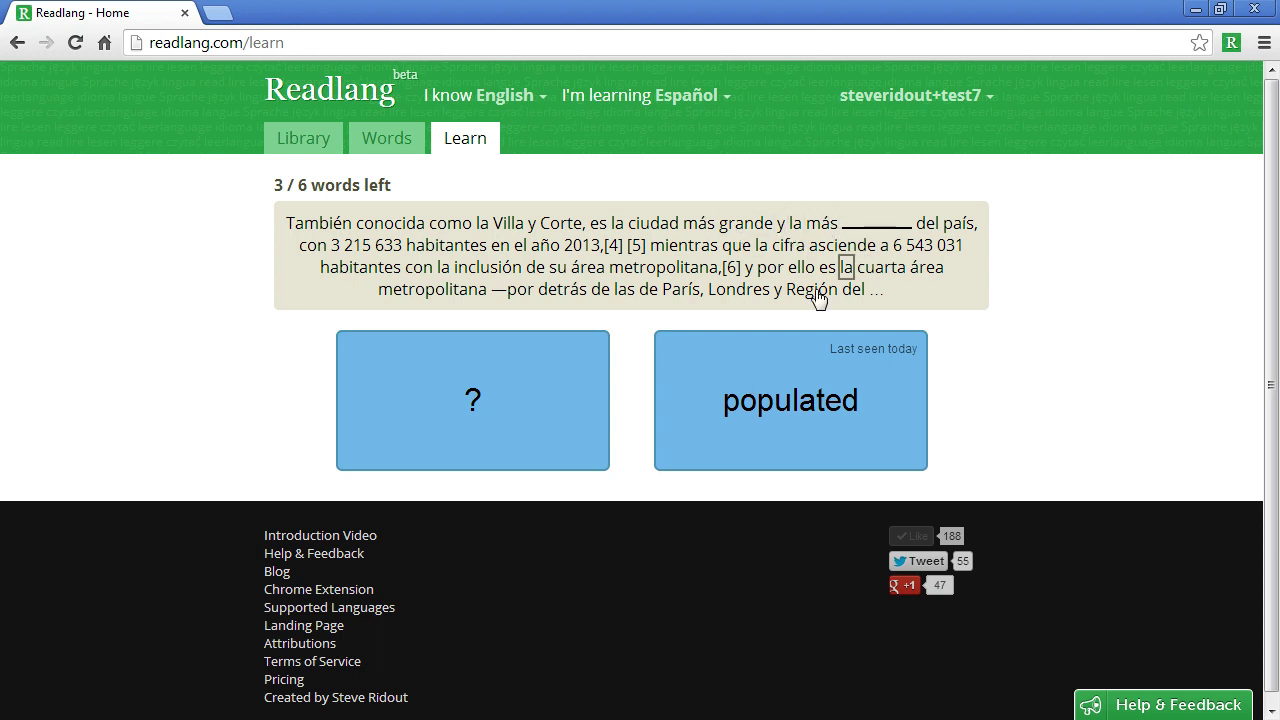
left_click(499, 402)
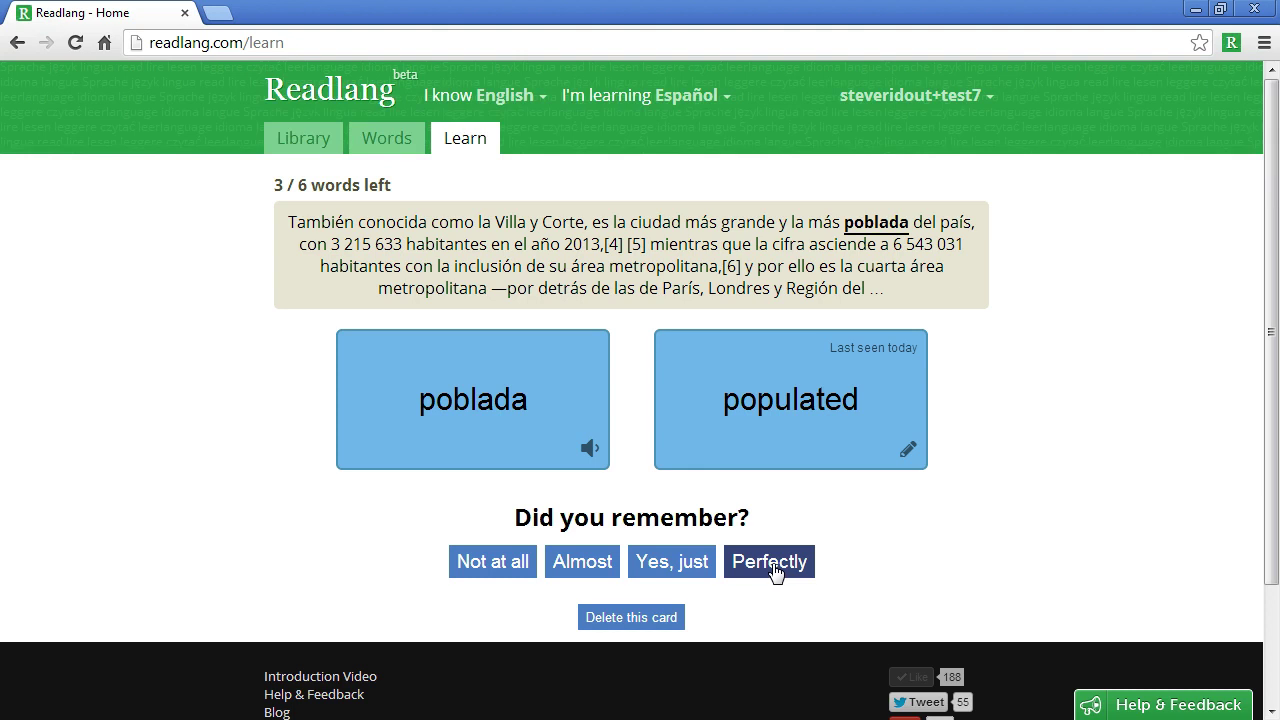
left_click(771, 563)
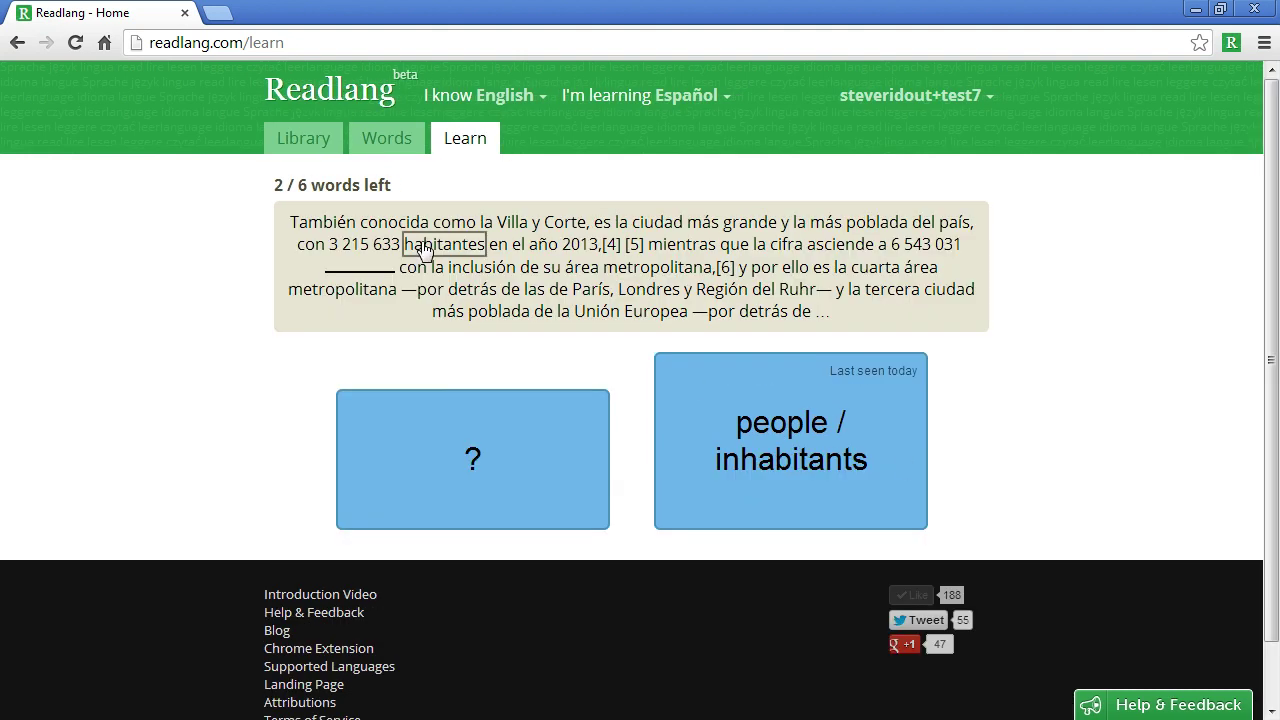
Rate habitantes Perfectly, then reveal conocida, play its pronunciation, and rate it Perfectly.
left_click(528, 460)
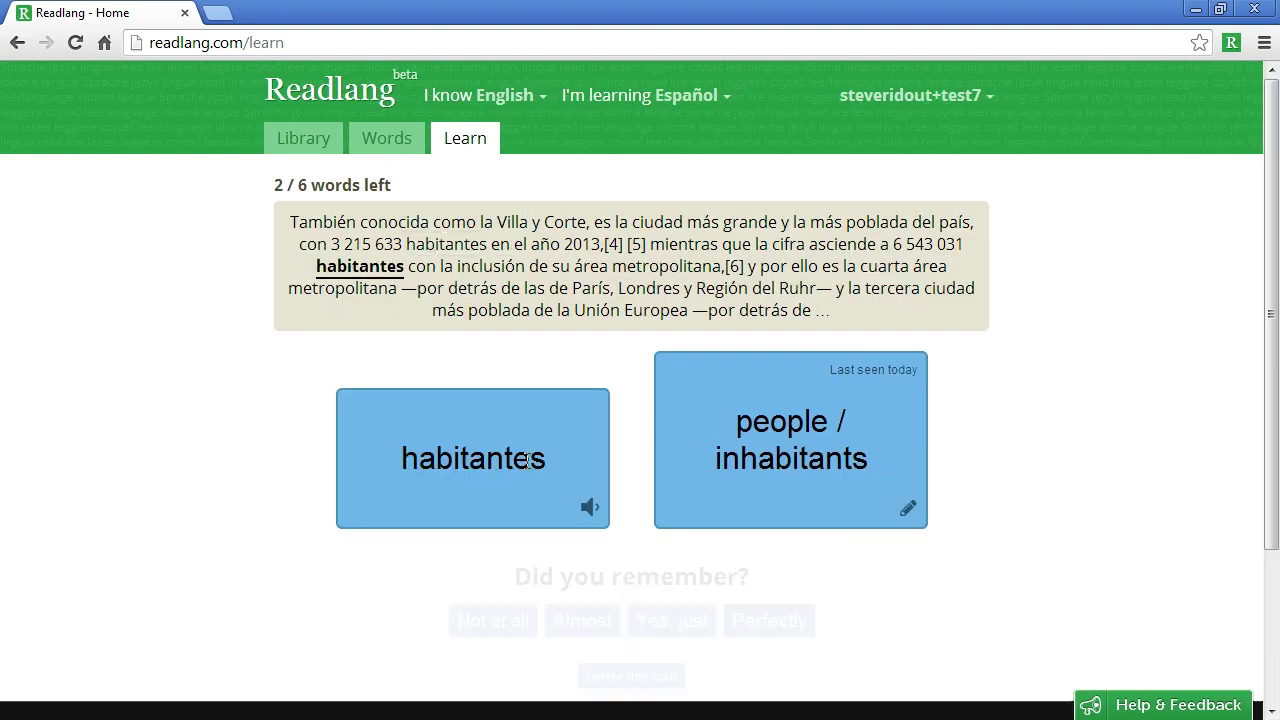
left_click(760, 621)
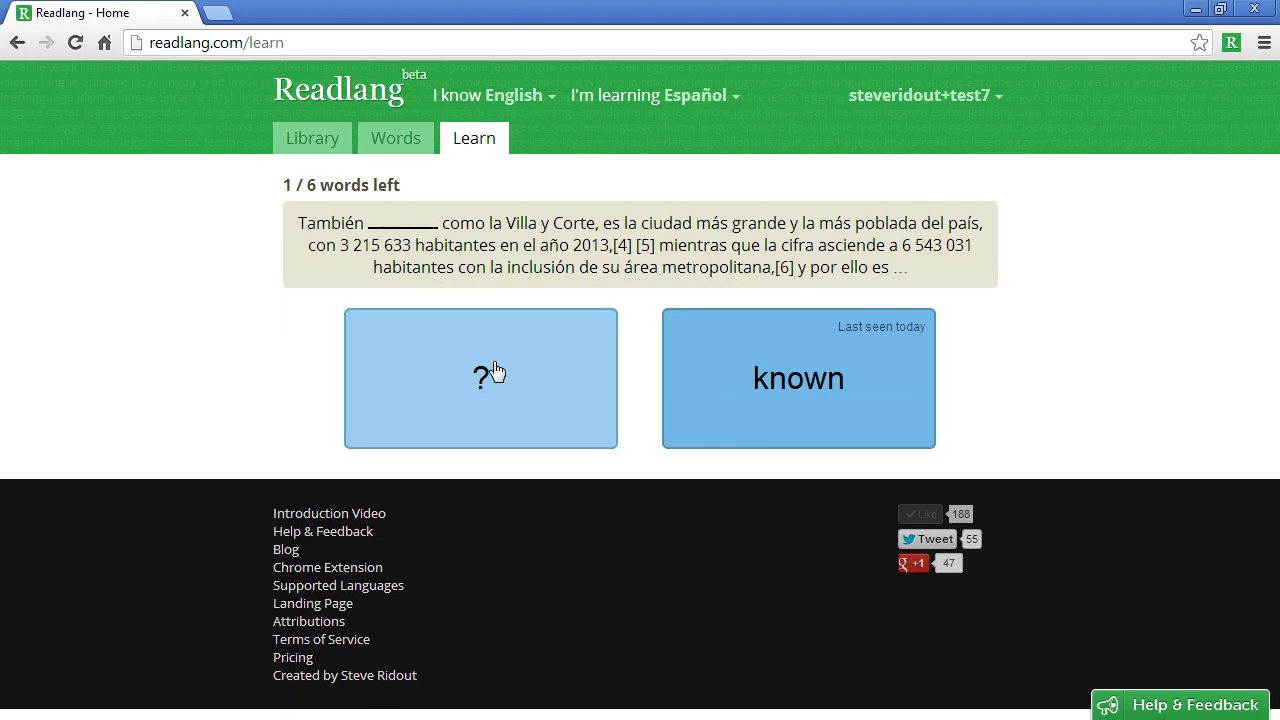
left_click(497, 381)
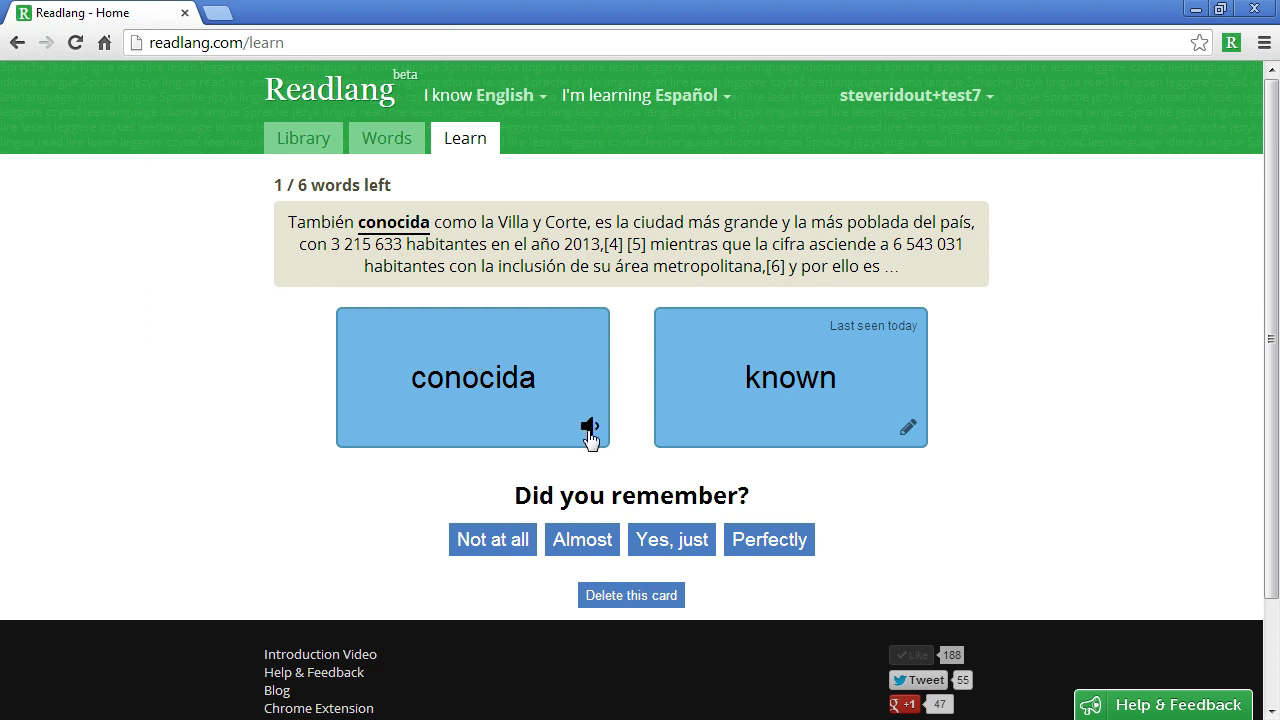
left_click(589, 428)
left_click(779, 545)
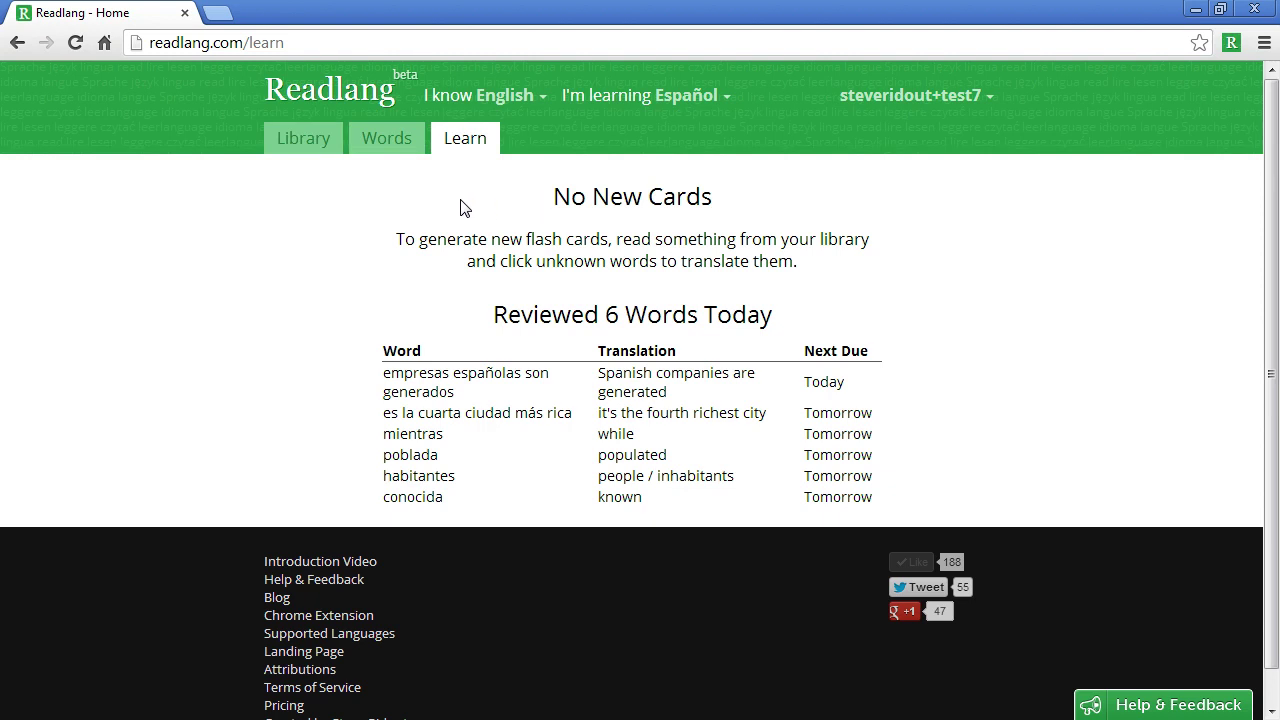
Browse the Library's Public Spanish documents, sorted by difficulty from A1 to C2.
left_click(330, 145)
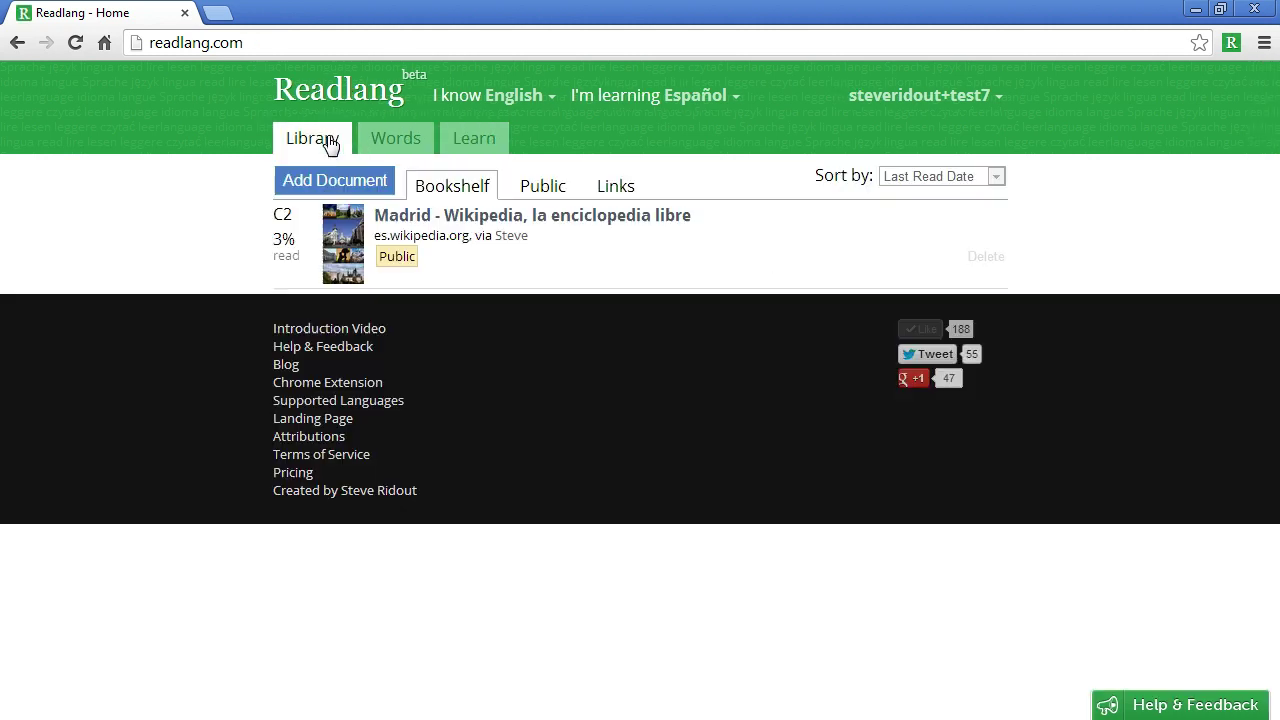
left_click(540, 192)
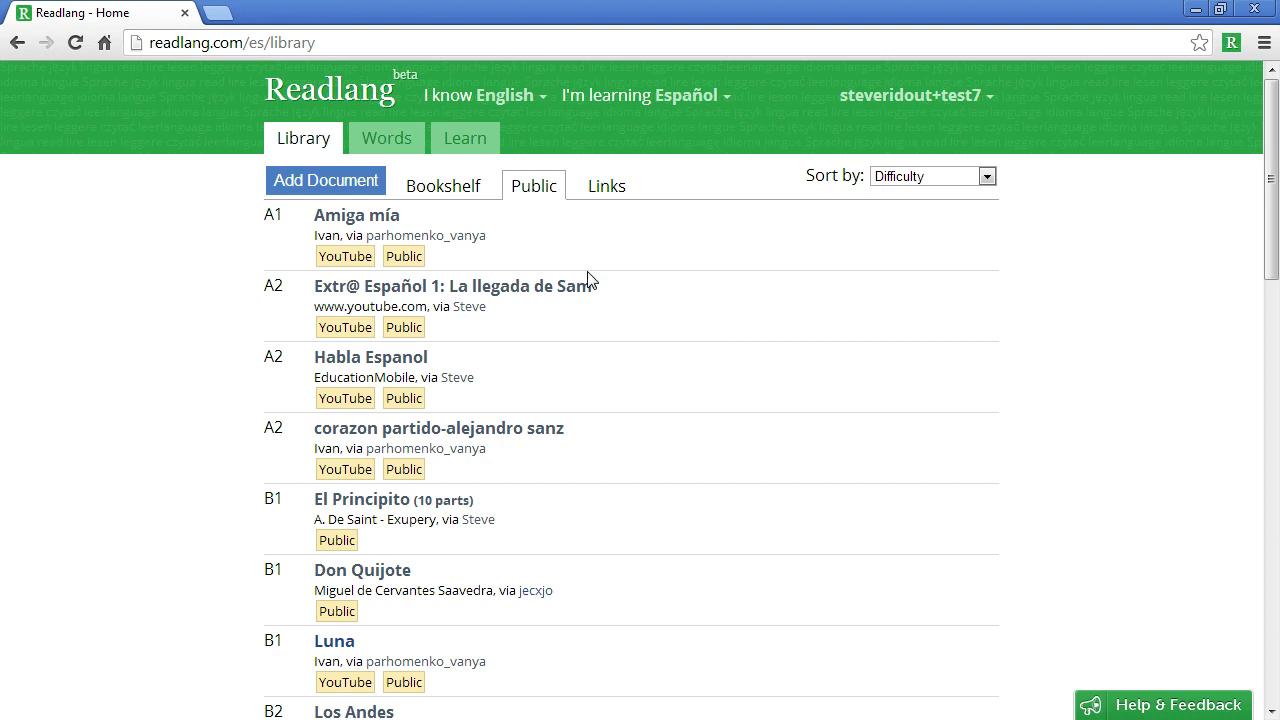
scroll(786, 511, "down", 10)
scroll(786, 511, "down", 4)
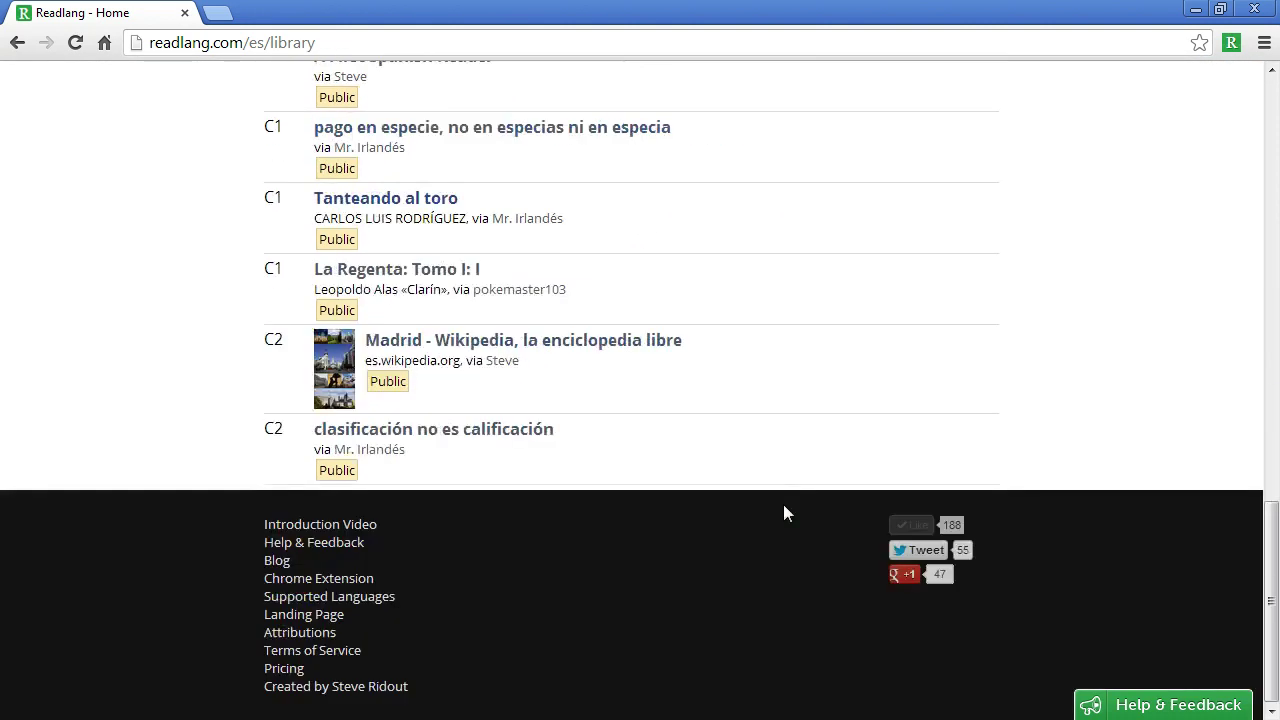
scroll(783, 511, "up", 14)
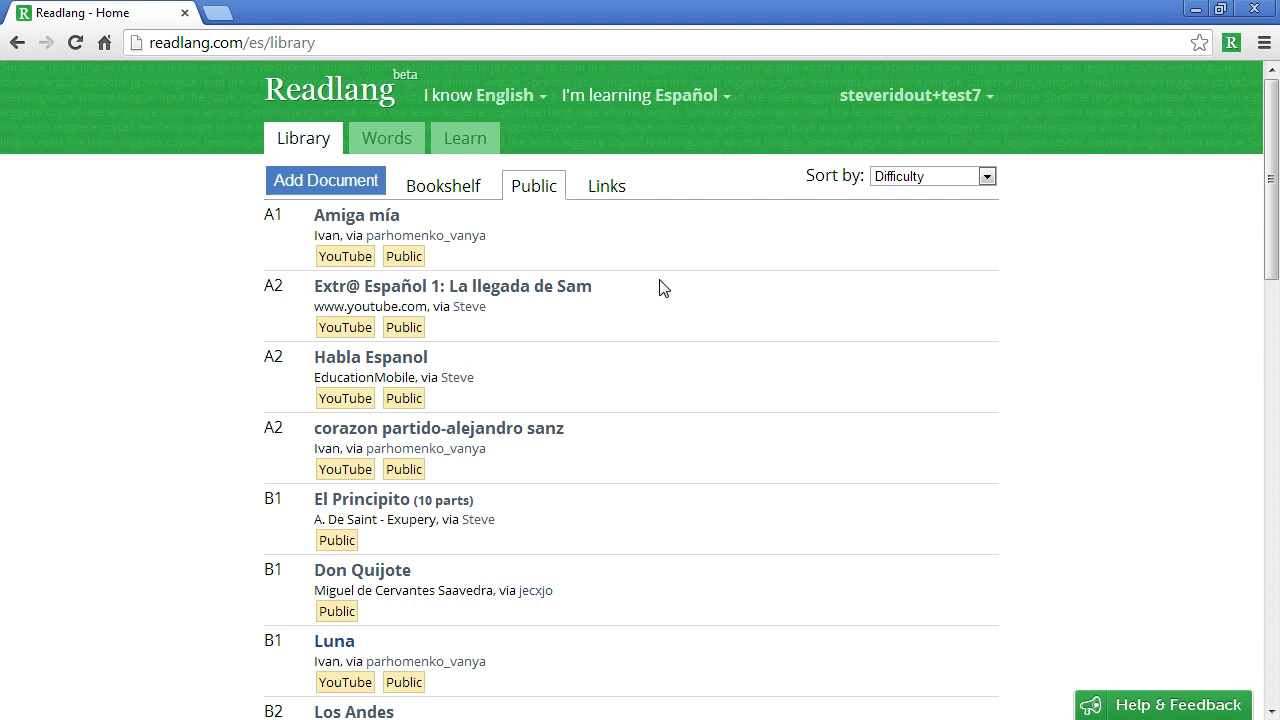
From Add Document, reach the Chrome Web Store page for Readlang Web Reader & Importer.
left_click(330, 186)
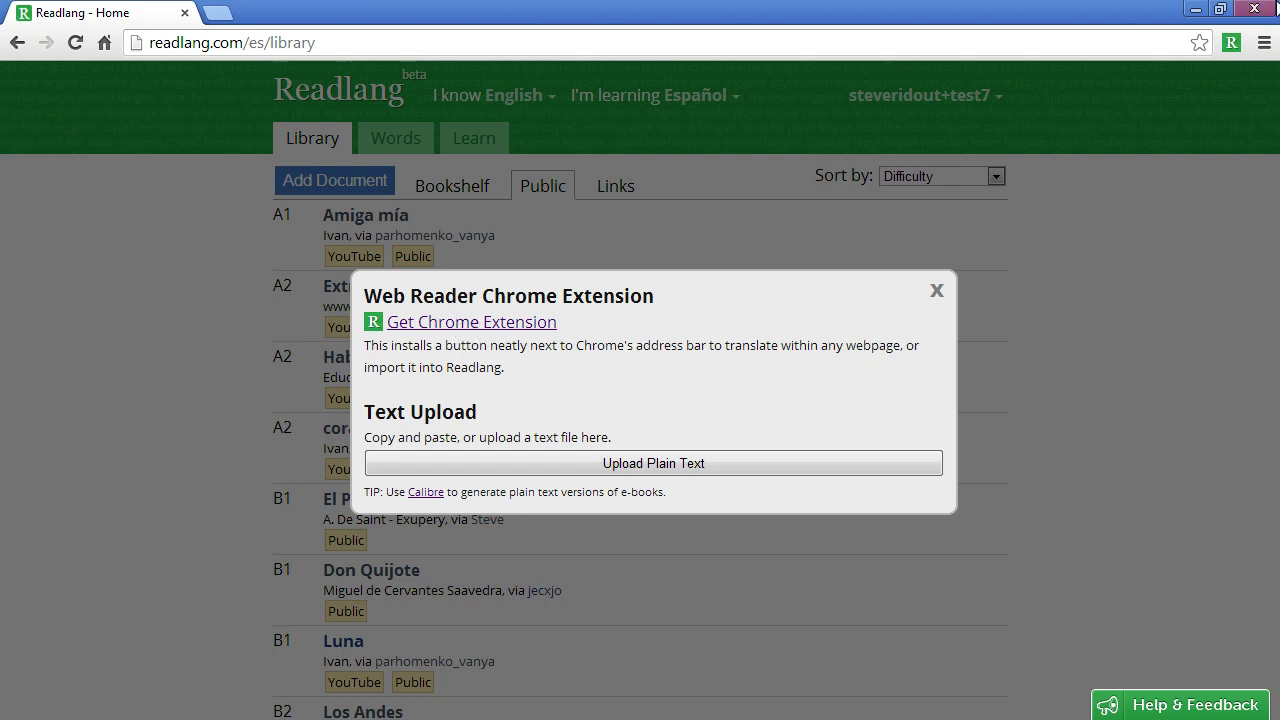
right_click(1231, 43)
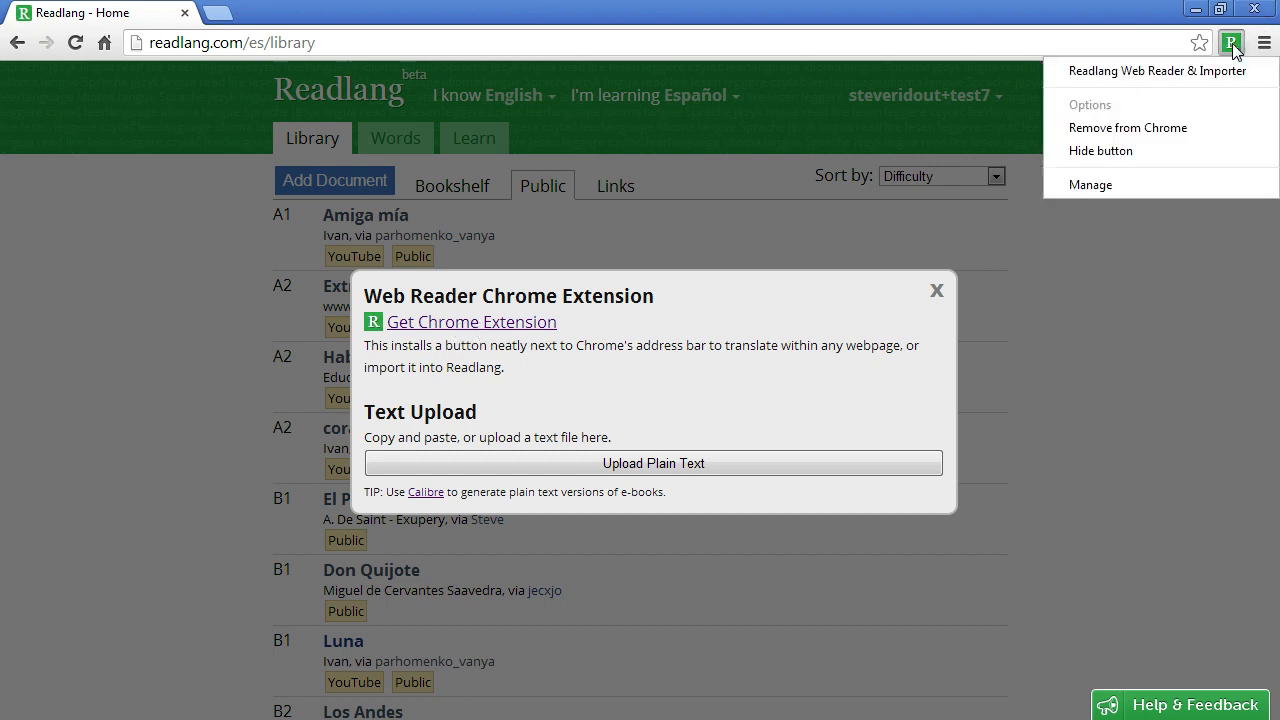
key("Escape")
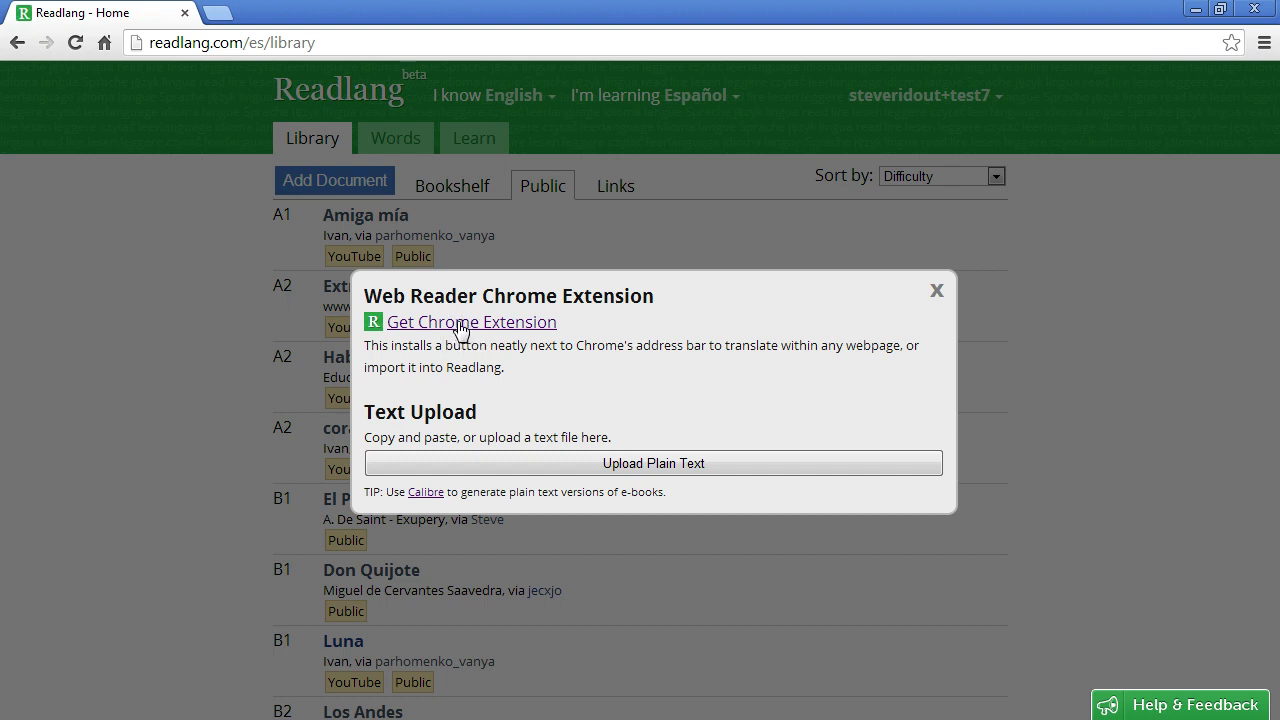
left_click(460, 323)
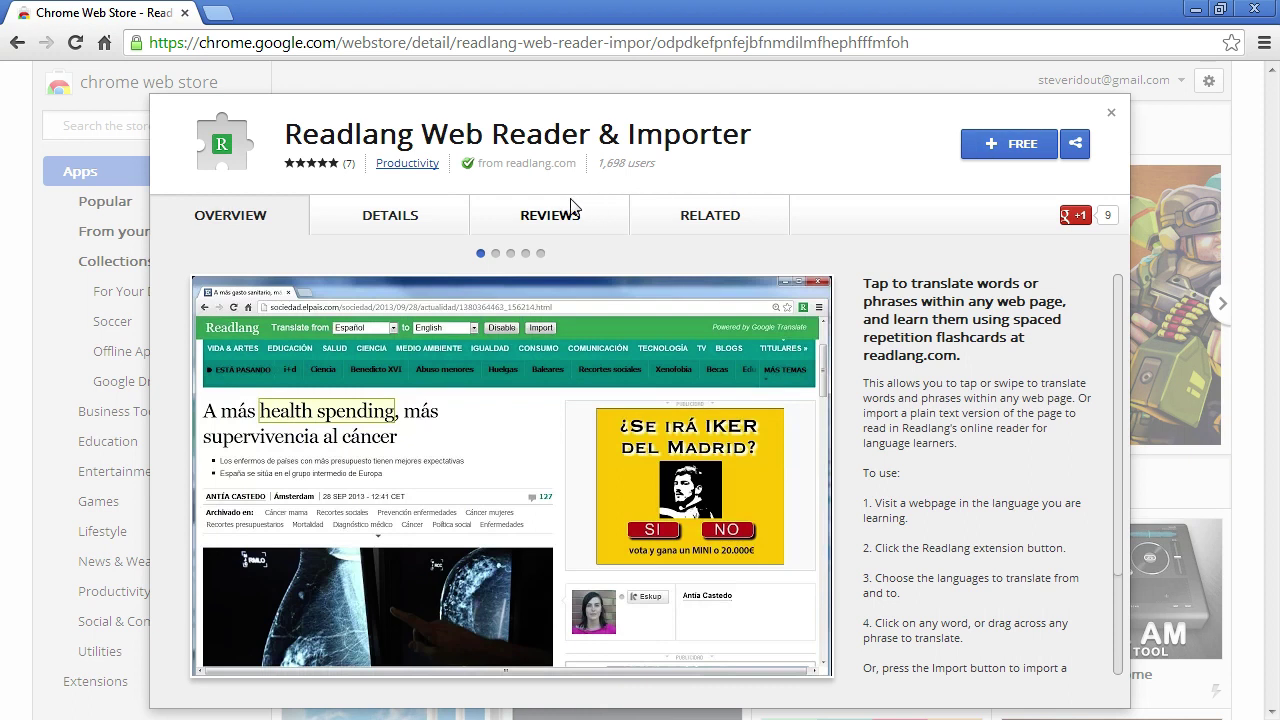
Look over the extension's Details and Reviews in the Chrome Web Store.
left_click(403, 215)
left_click(548, 222)
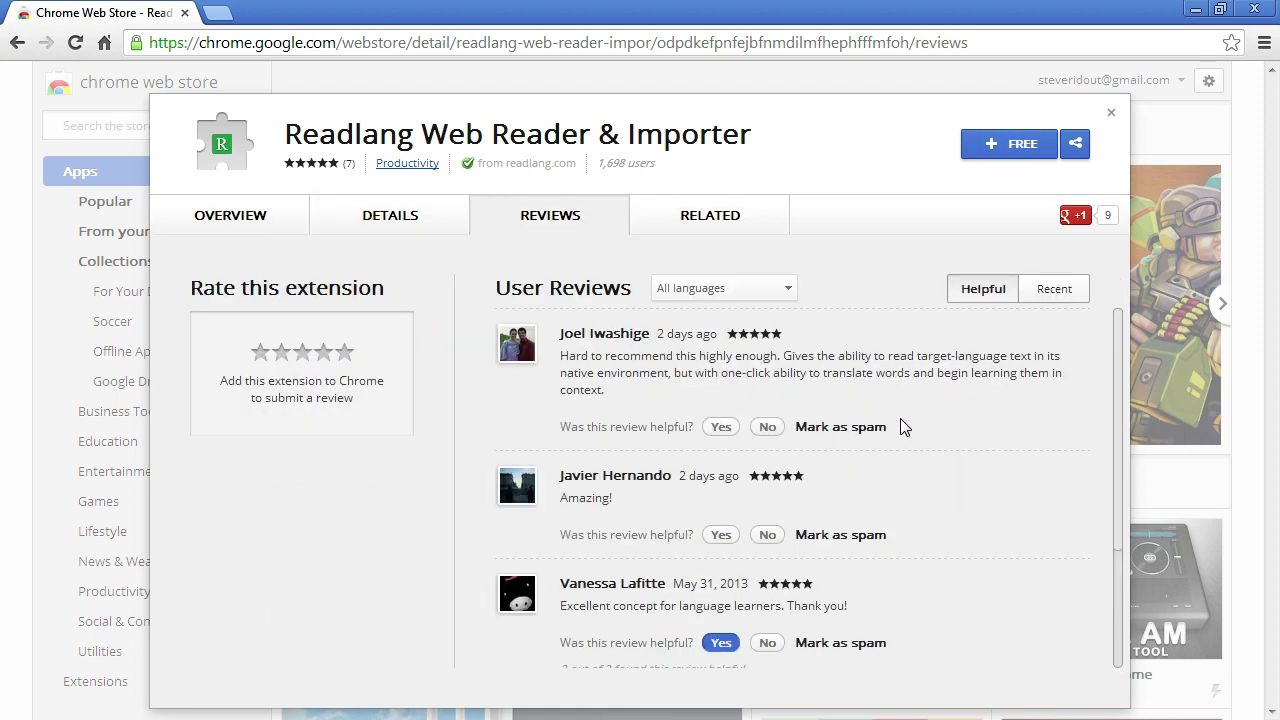
scroll(900, 428, "down", 2)
scroll(920, 462, "up", 2)
scroll(886, 460, "down", 2)
scroll(892, 448, "up", 2)
Add the free Readlang Web Reader & Importer extension to Chrome and dismiss the notice.
left_click(1017, 143)
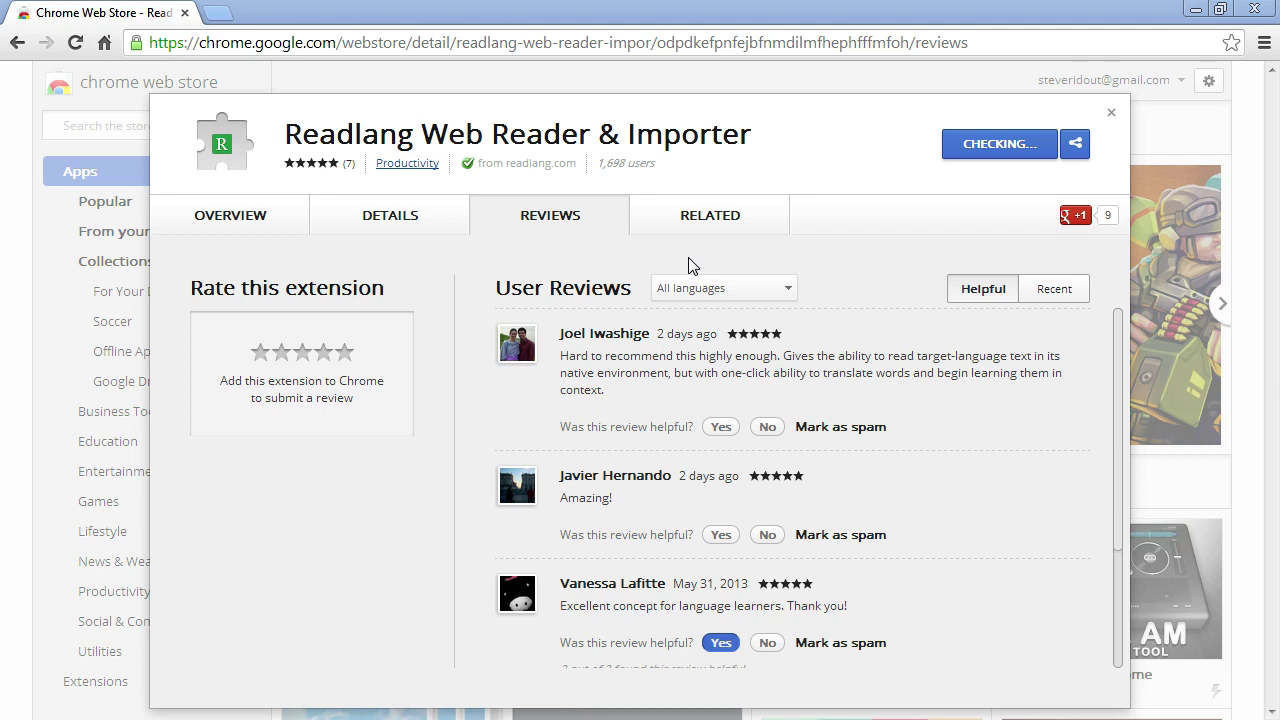
left_click(886, 700)
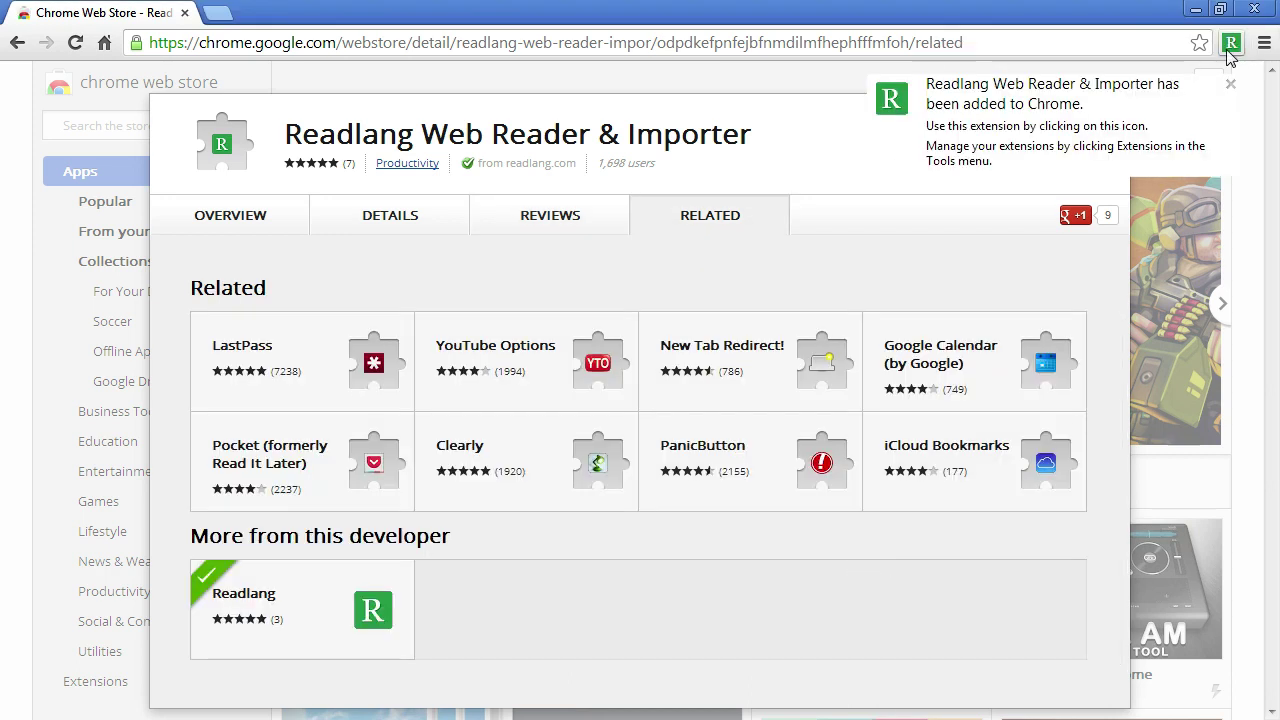
left_click(1231, 84)
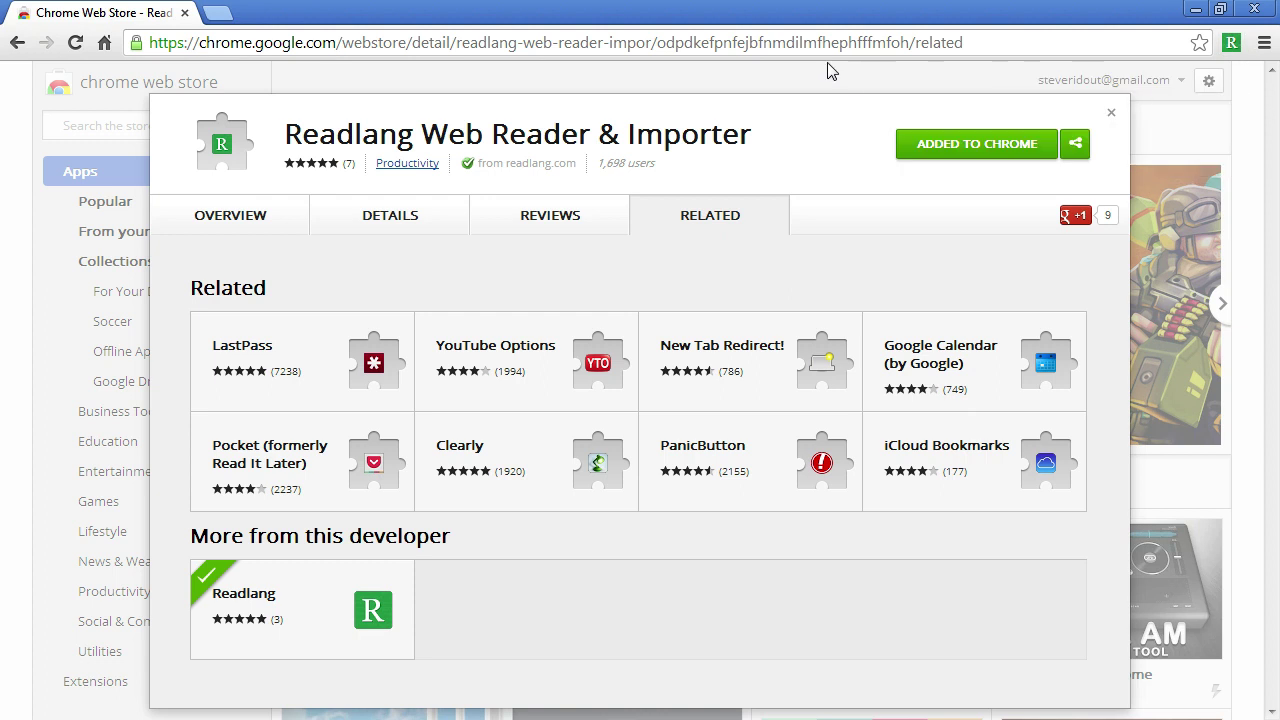
left_click(840, 44)
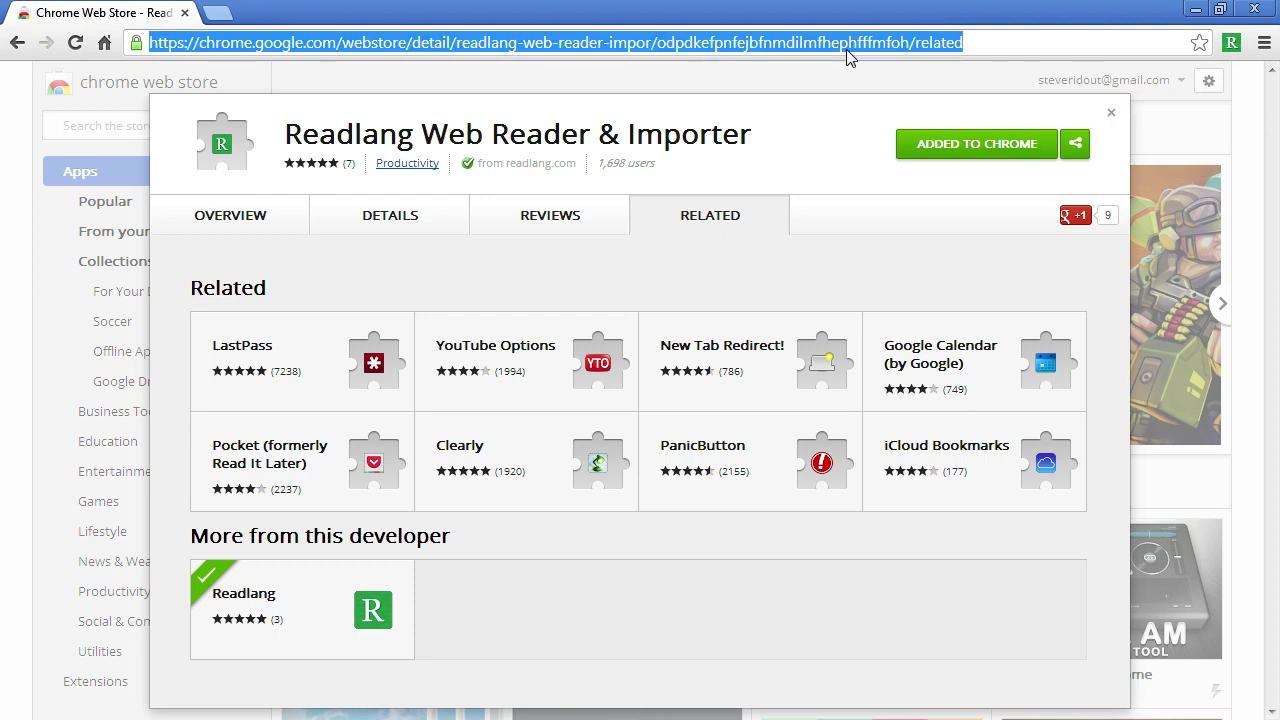
Go to elpais.com and open the article 'Berlusconi da la campanada al apoyar la moción de confianza a Letta'.
type("elpais")
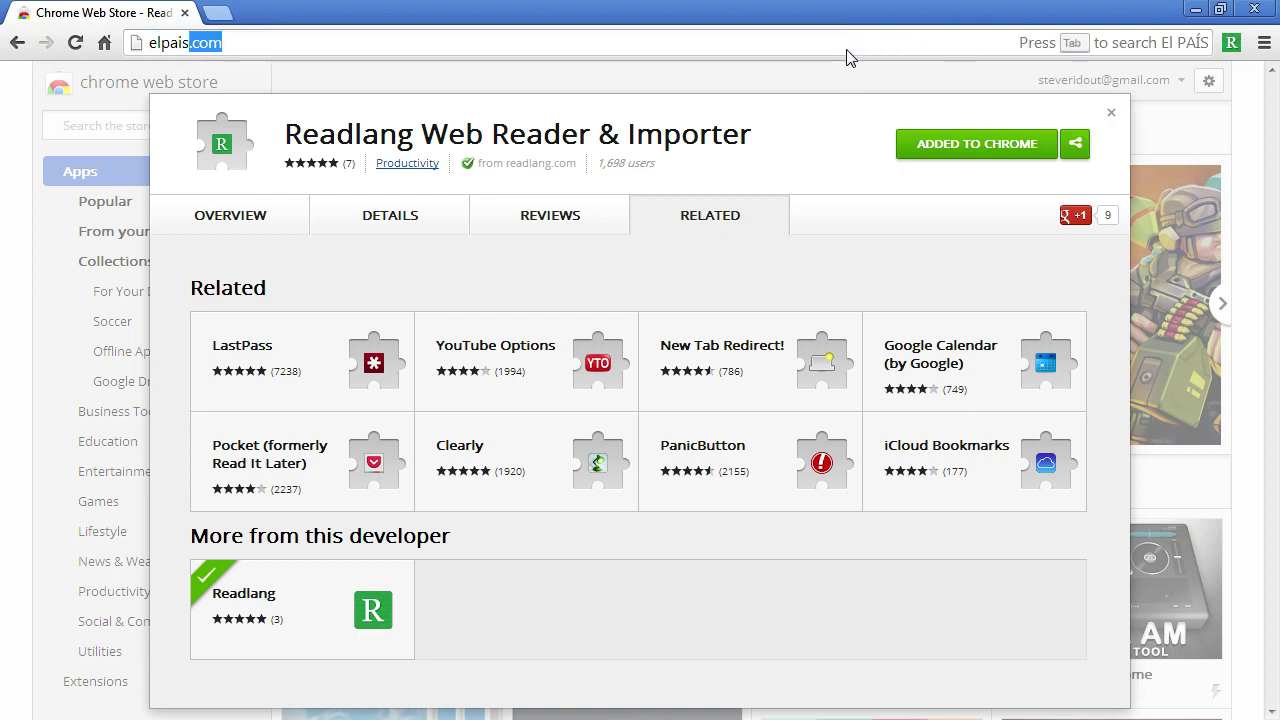
key("Return")
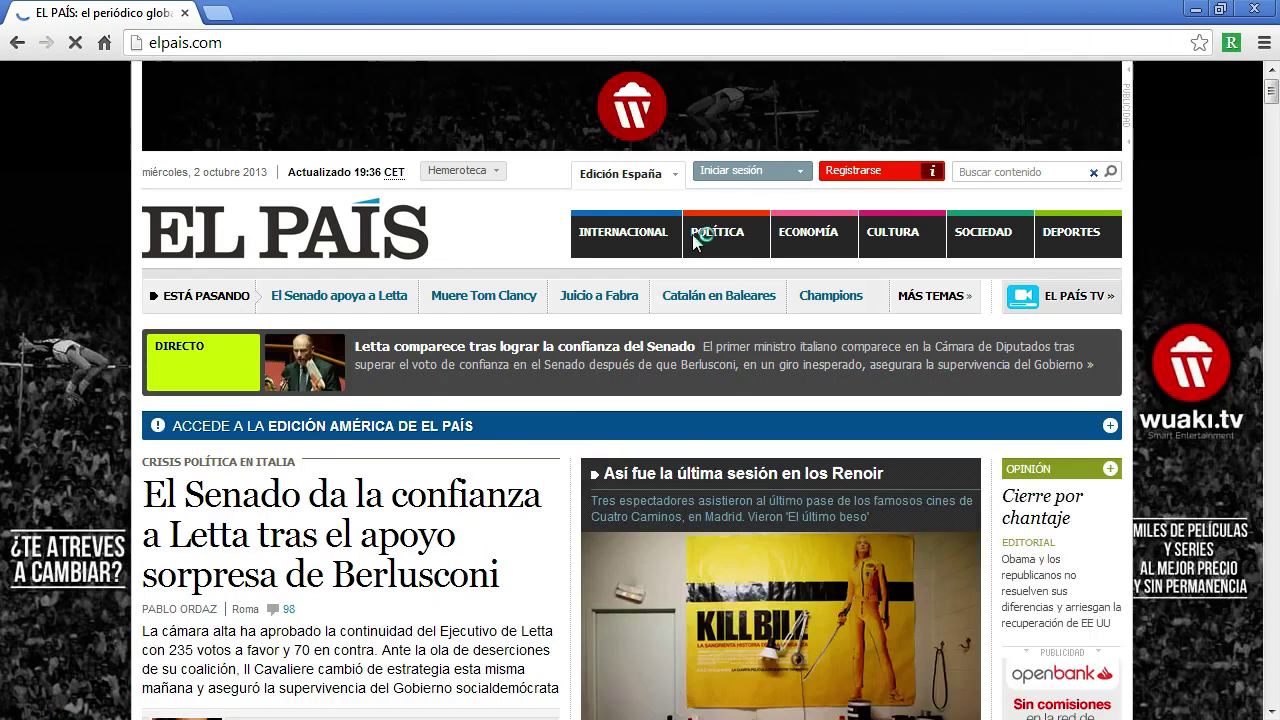
left_click(371, 529)
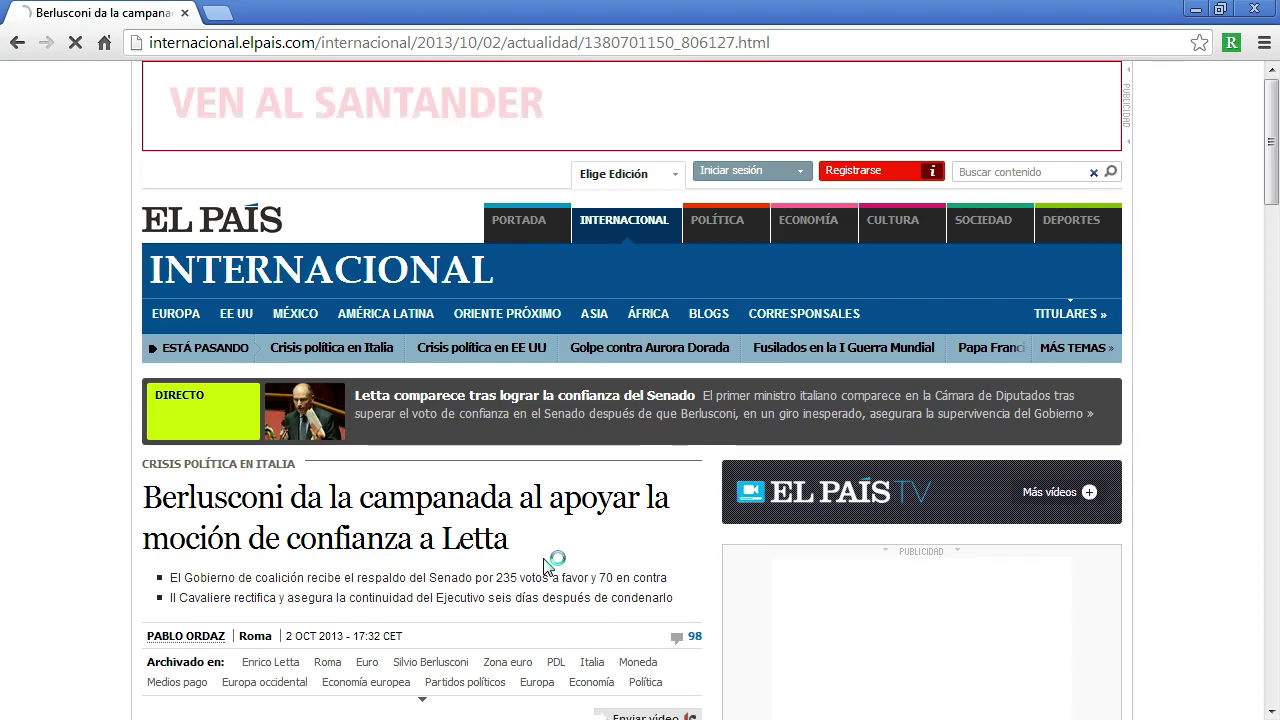
scroll(729, 123, "down", 2)
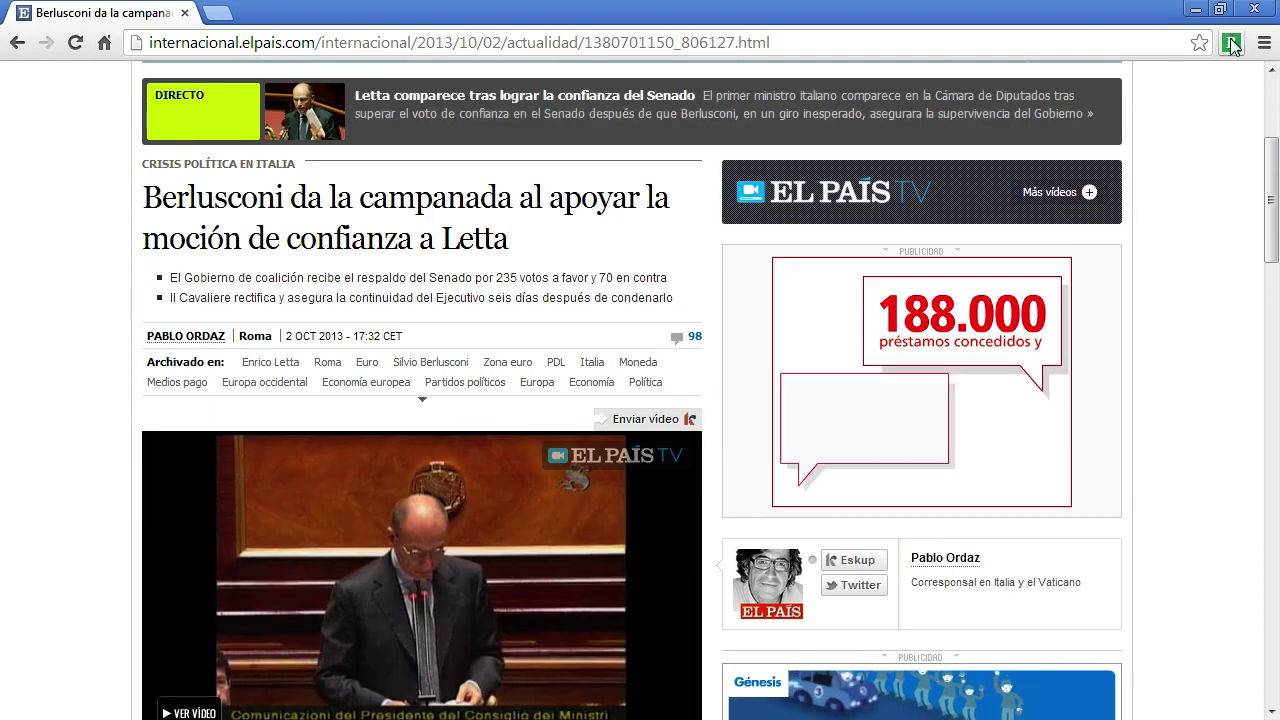
Activate Readlang on the article, translate 'Berlusconi da la campanada', then 'enterradores' as 'gravediggers'.
left_click(1231, 43)
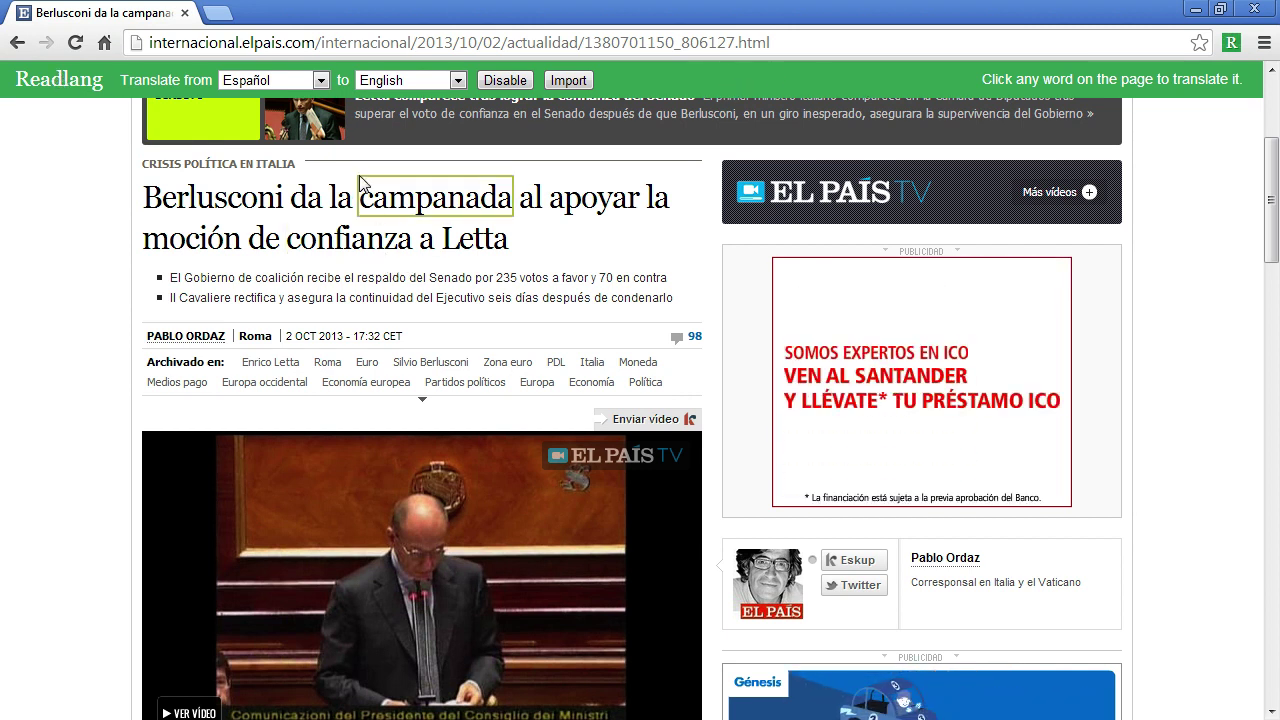
scroll(480, 290, "down", 5)
scroll(503, 390, "up", 5)
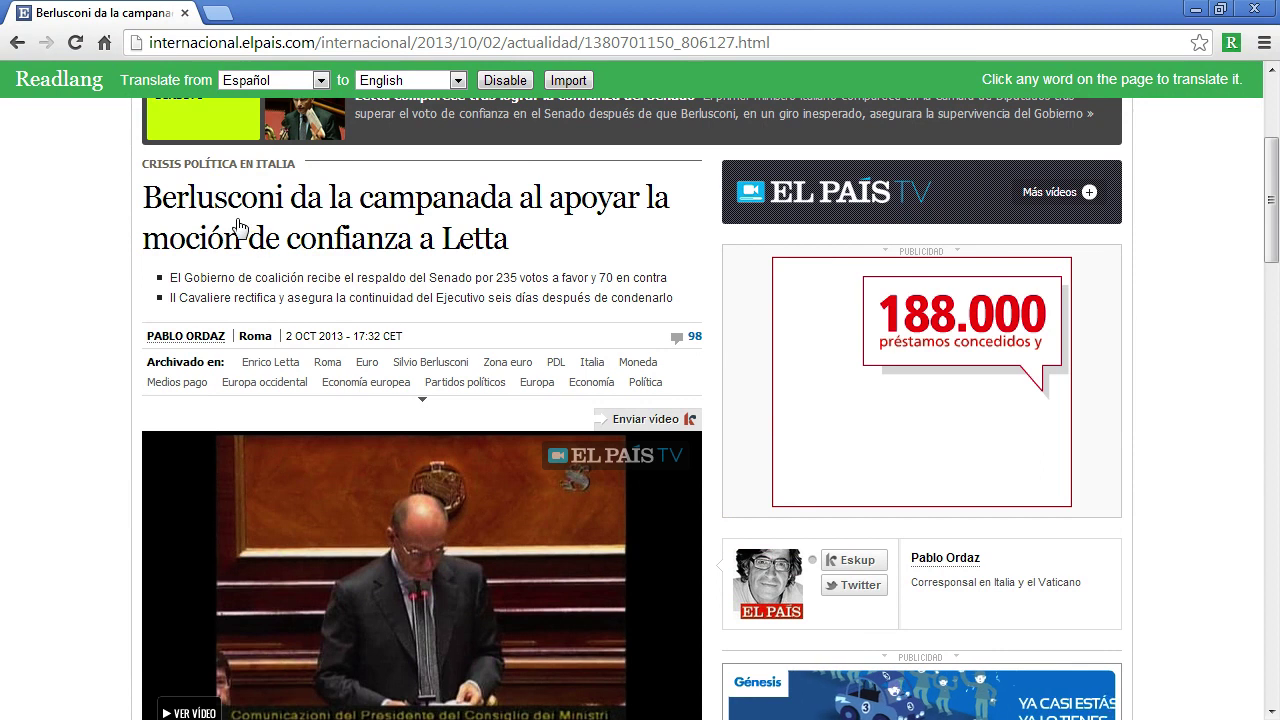
left_click_drag(210, 205, 409, 205)
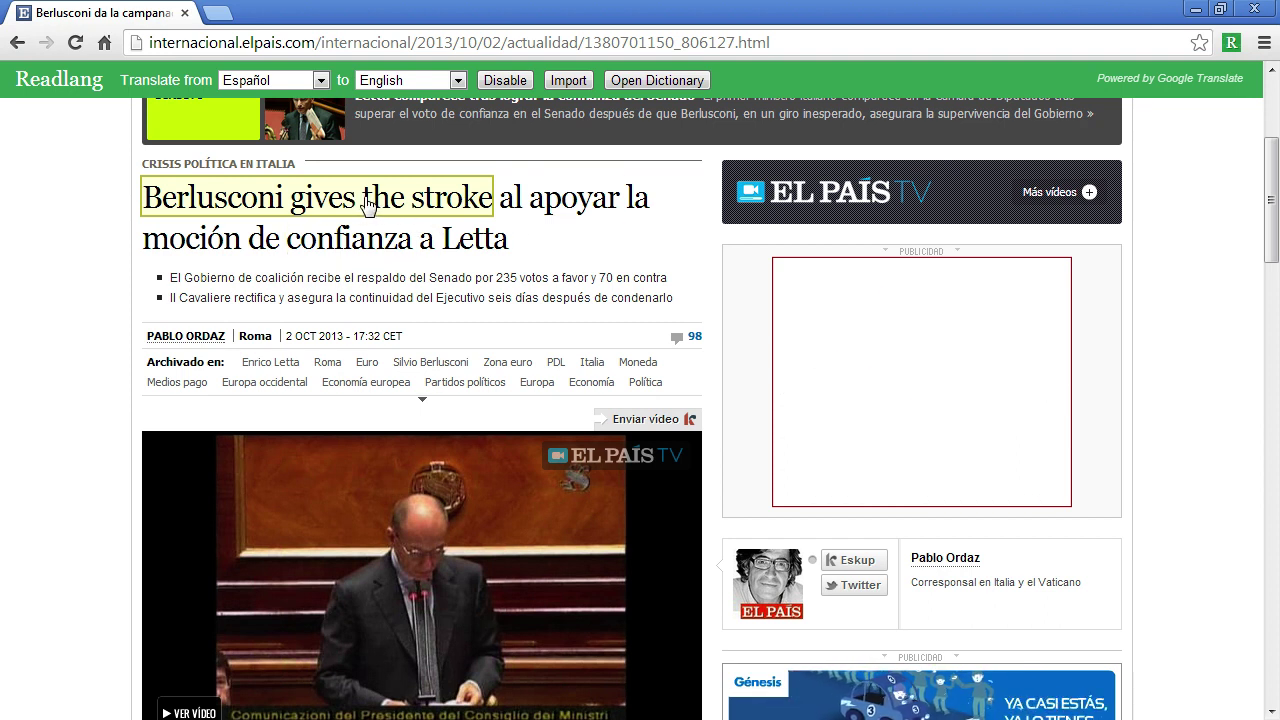
scroll(432, 278, "down", 10)
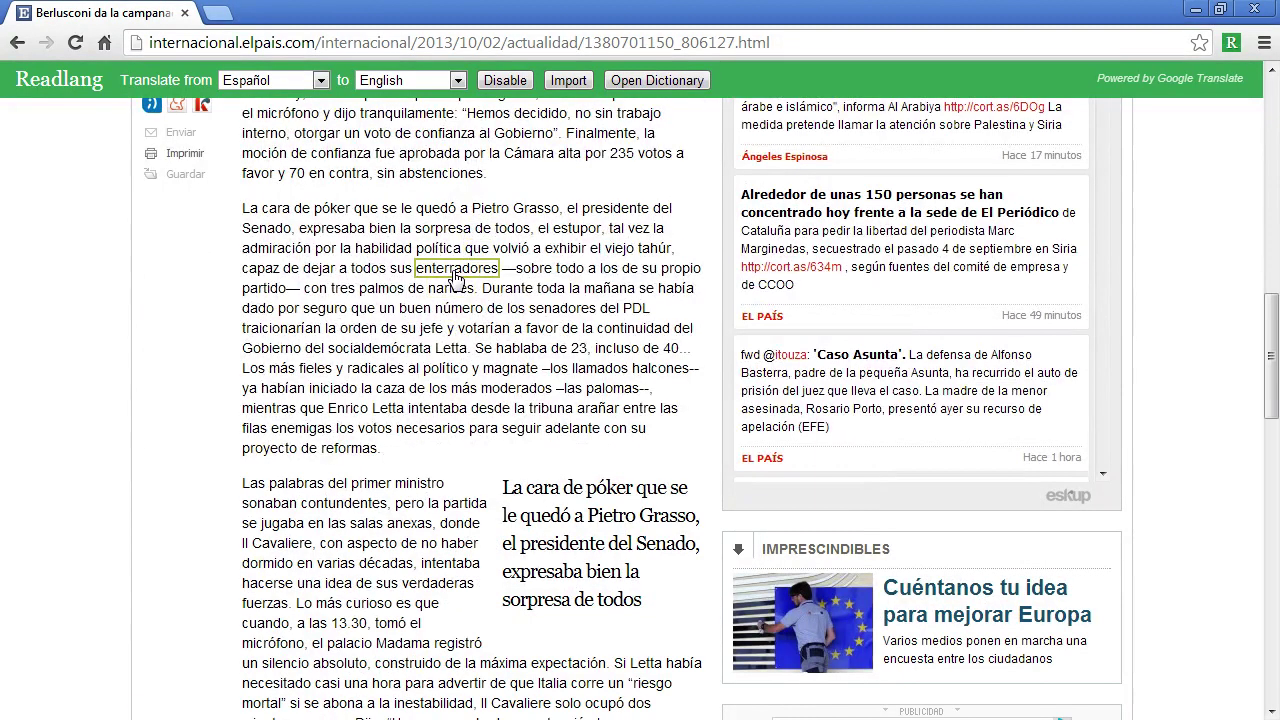
left_click(455, 270)
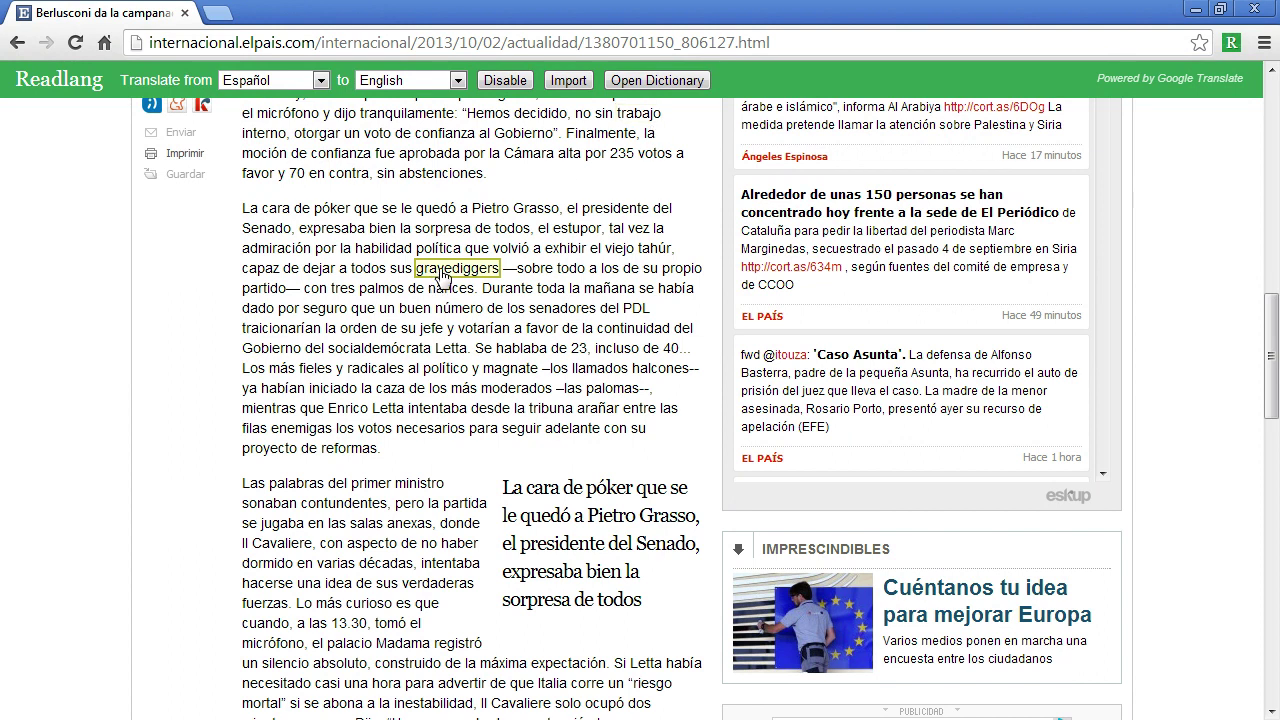
Look up 'enterradores' in the WordReference dictionary and tile its window, taller, beside the browser.
left_click(657, 81)
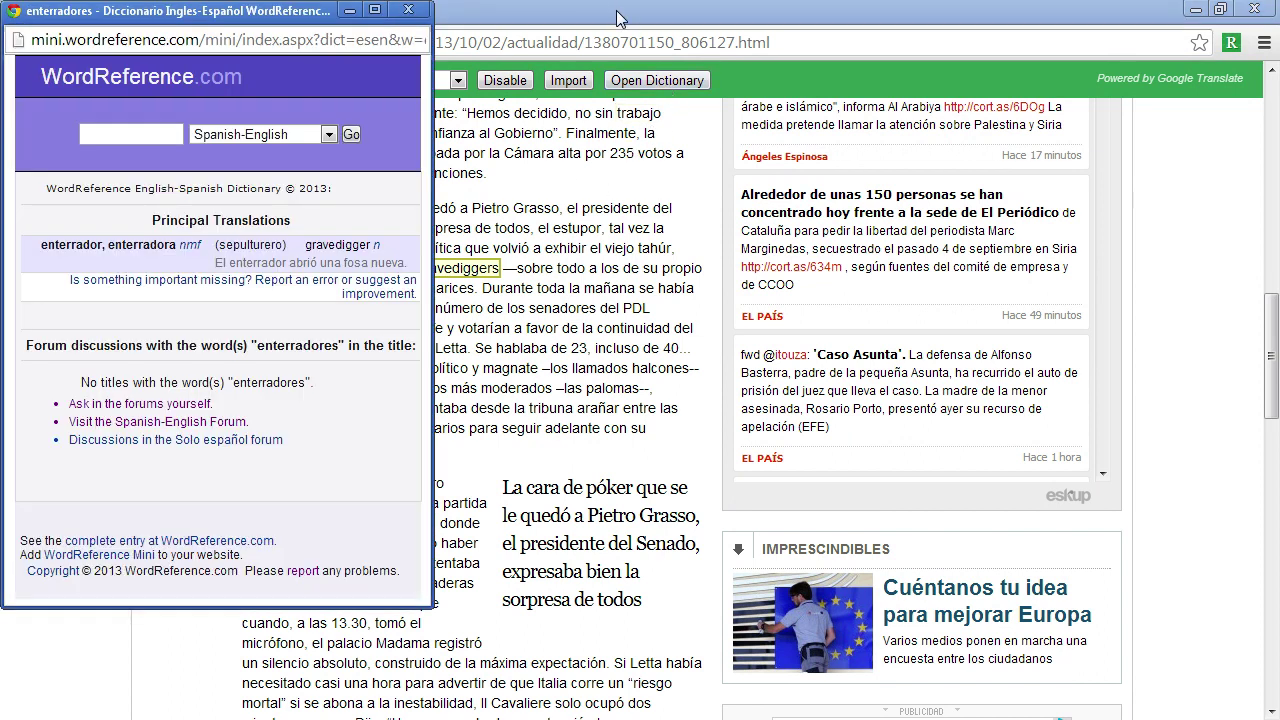
double_click(617, 18)
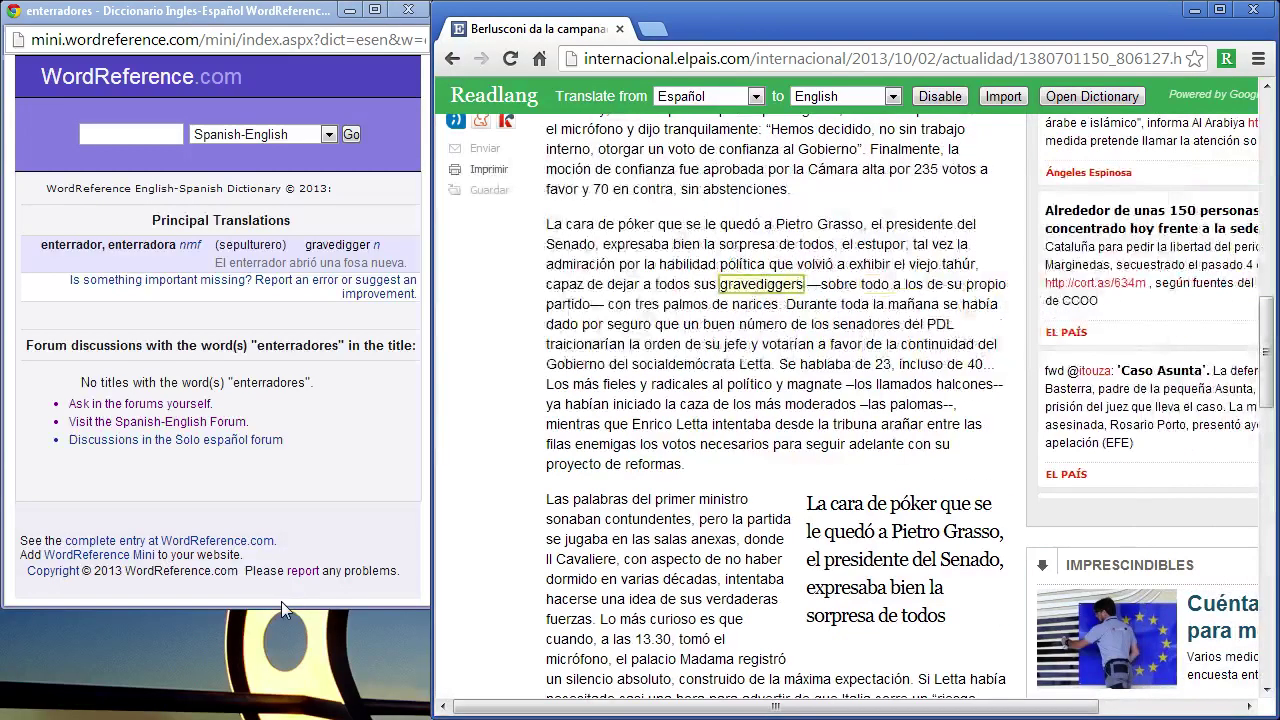
left_click_drag(282, 605, 282, 712)
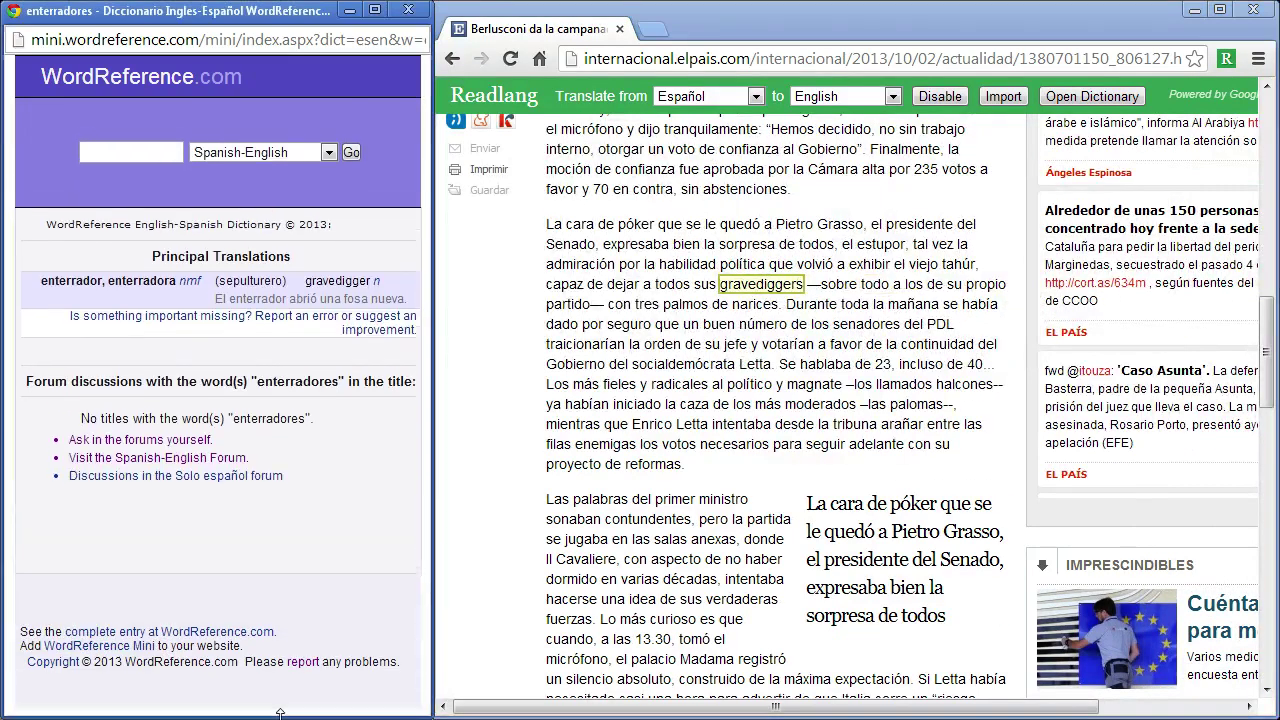
Translate 'narices', 'votarían' and 'Oriente Próximo' on the page, then disable Readlang.
left_click(753, 304)
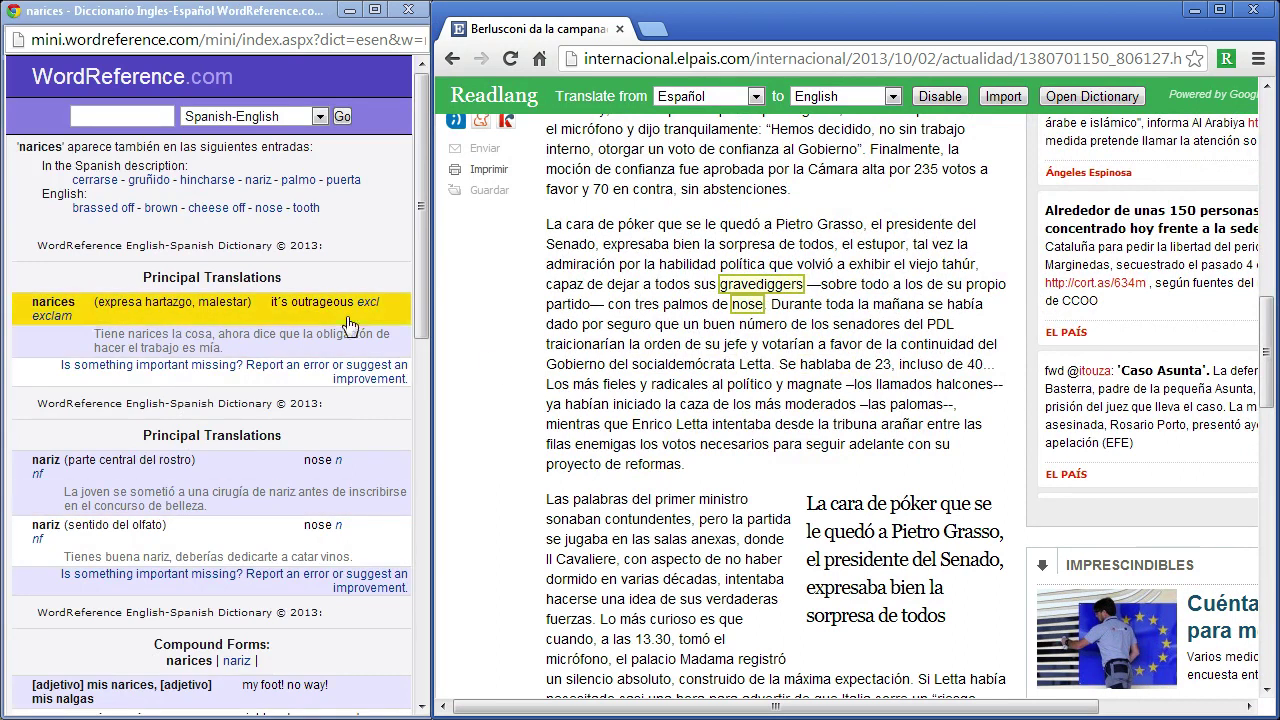
left_click(748, 308)
left_click(760, 285)
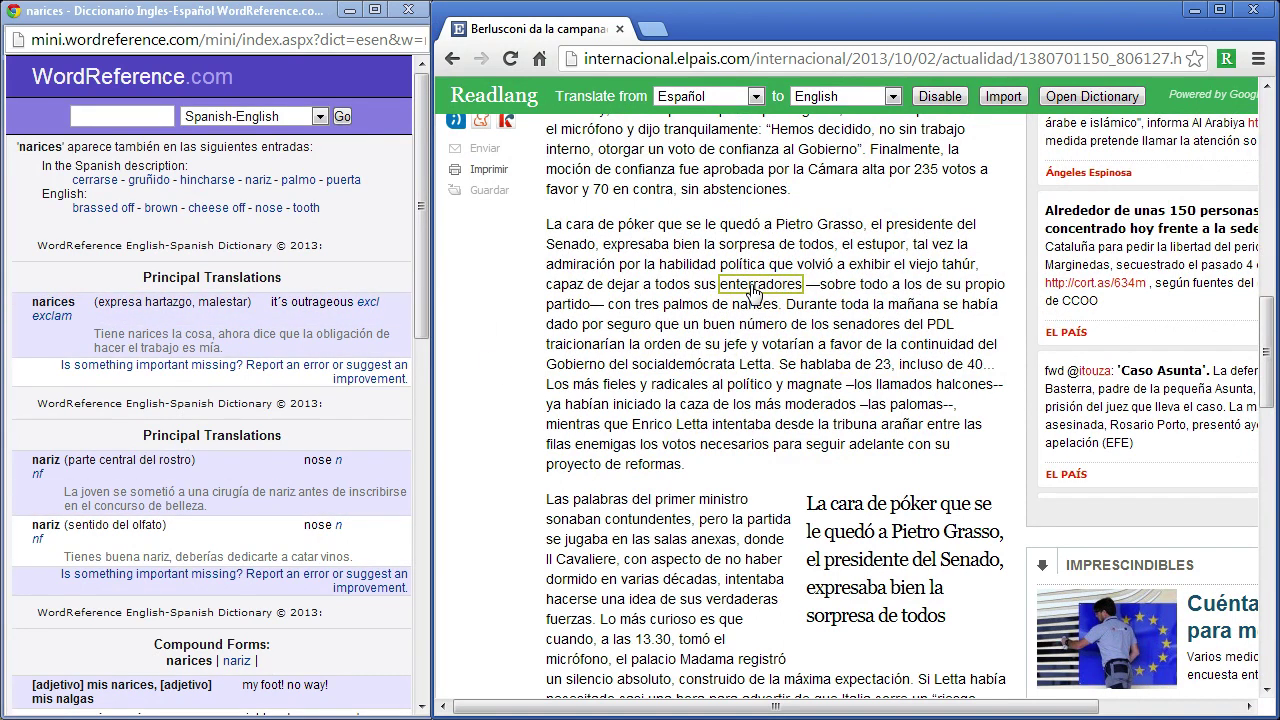
left_click(786, 348)
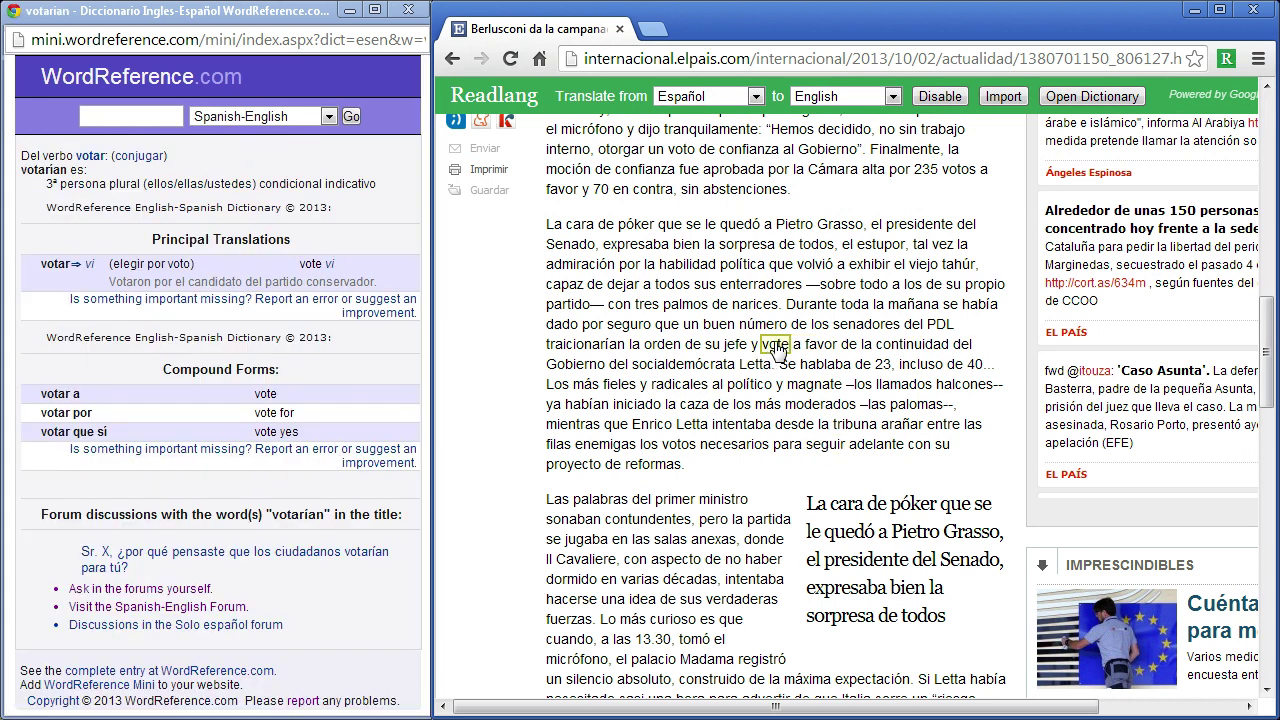
scroll(862, 280, "up", 6)
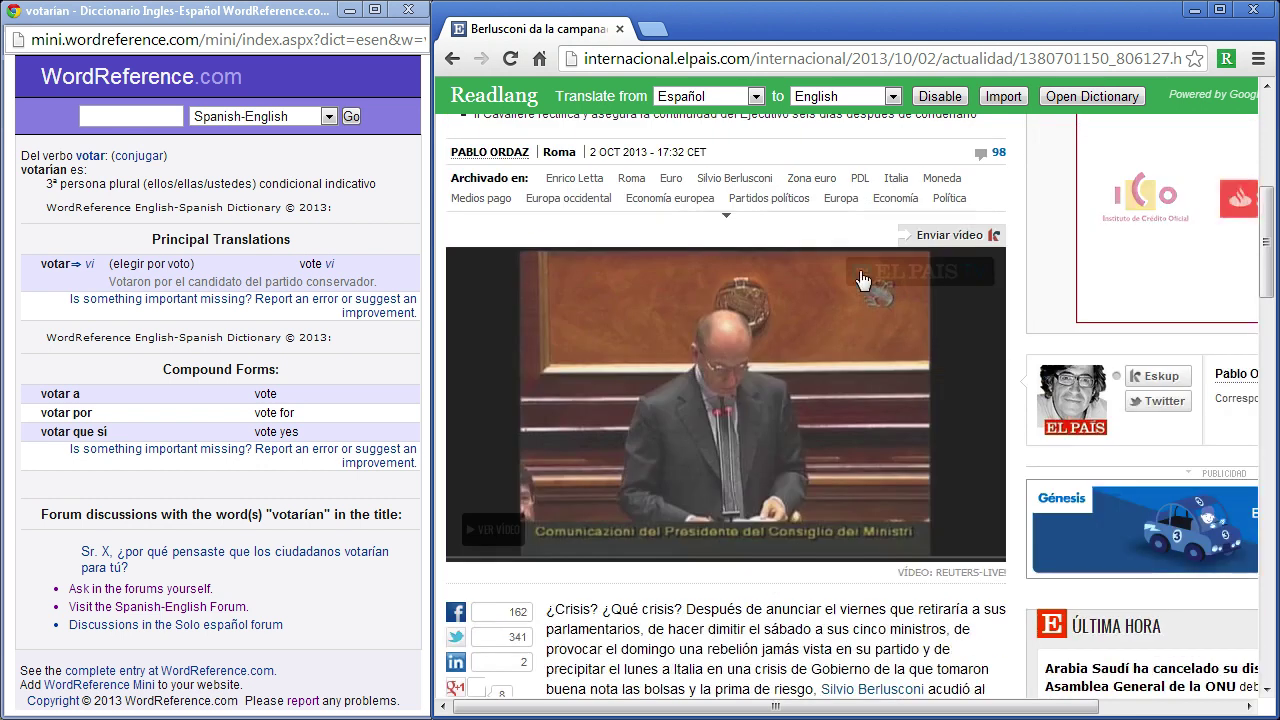
scroll(817, 424, "up", 4)
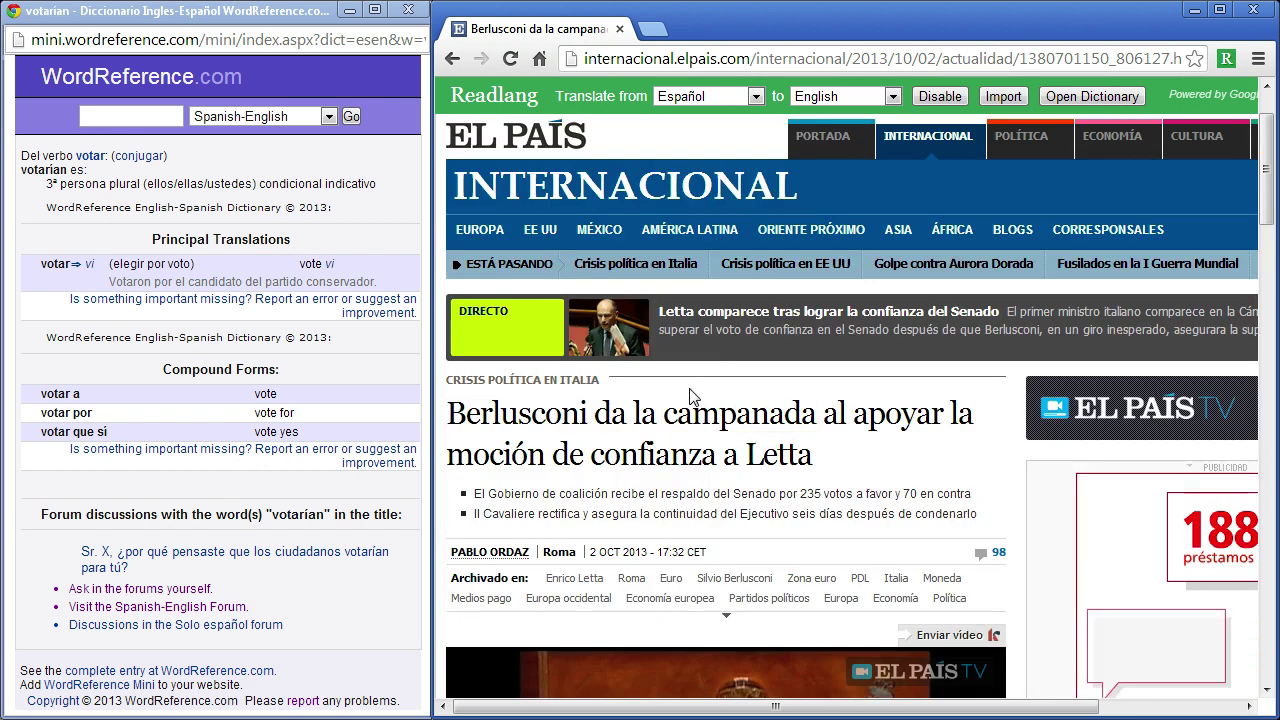
left_click(828, 232)
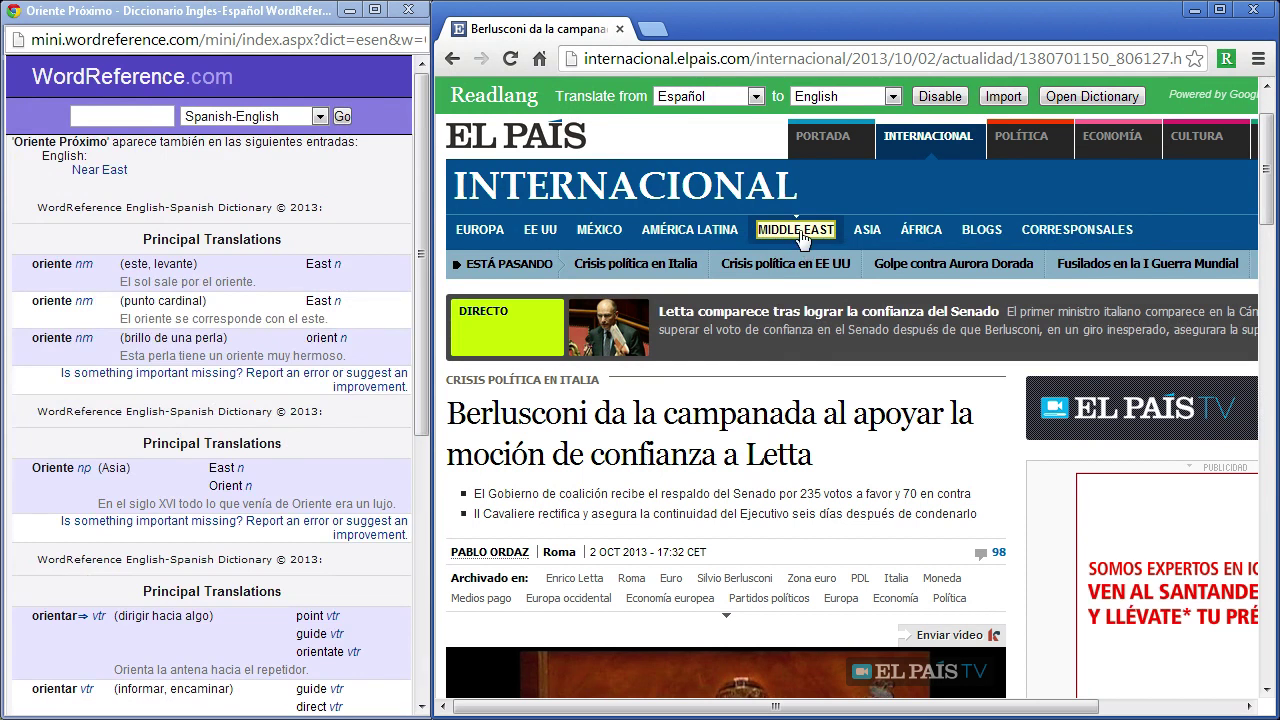
left_click(938, 100)
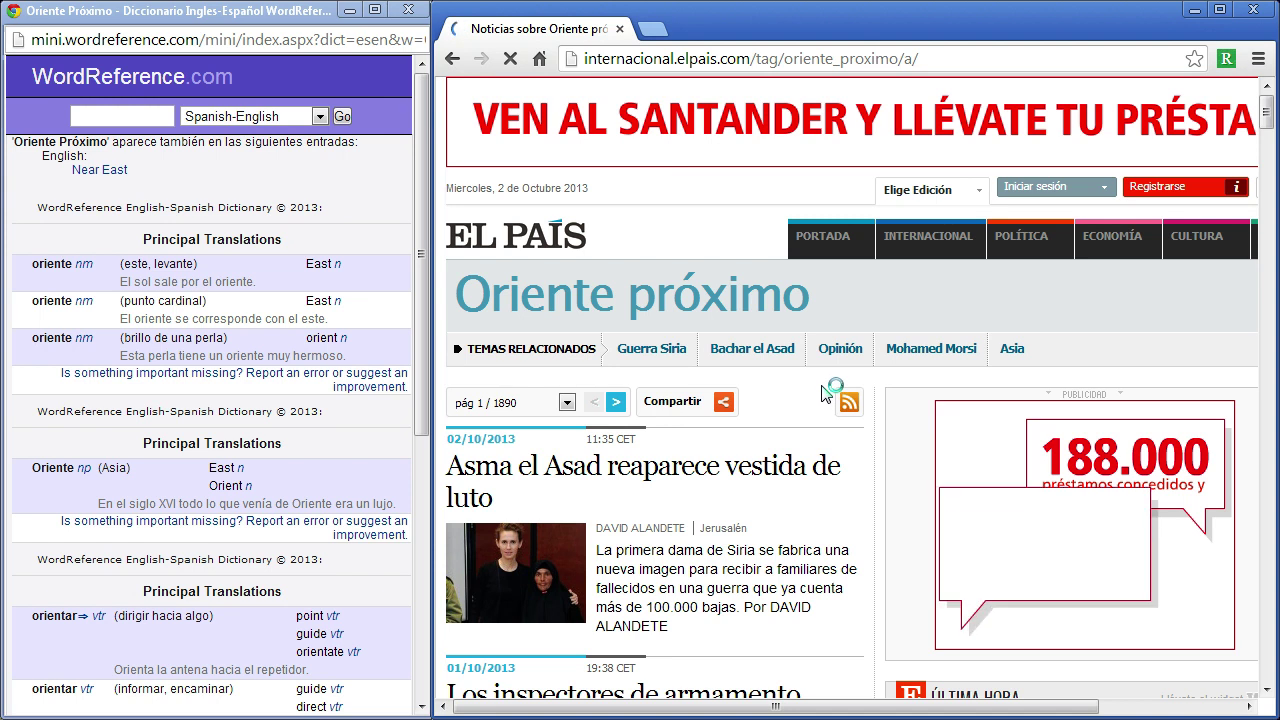
Open the El País article 'Los inspectores de armas químicas llegan a Siria'.
scroll(815, 398, "down", 5)
scroll(811, 400, "up", 1)
scroll(811, 402, "up", 4)
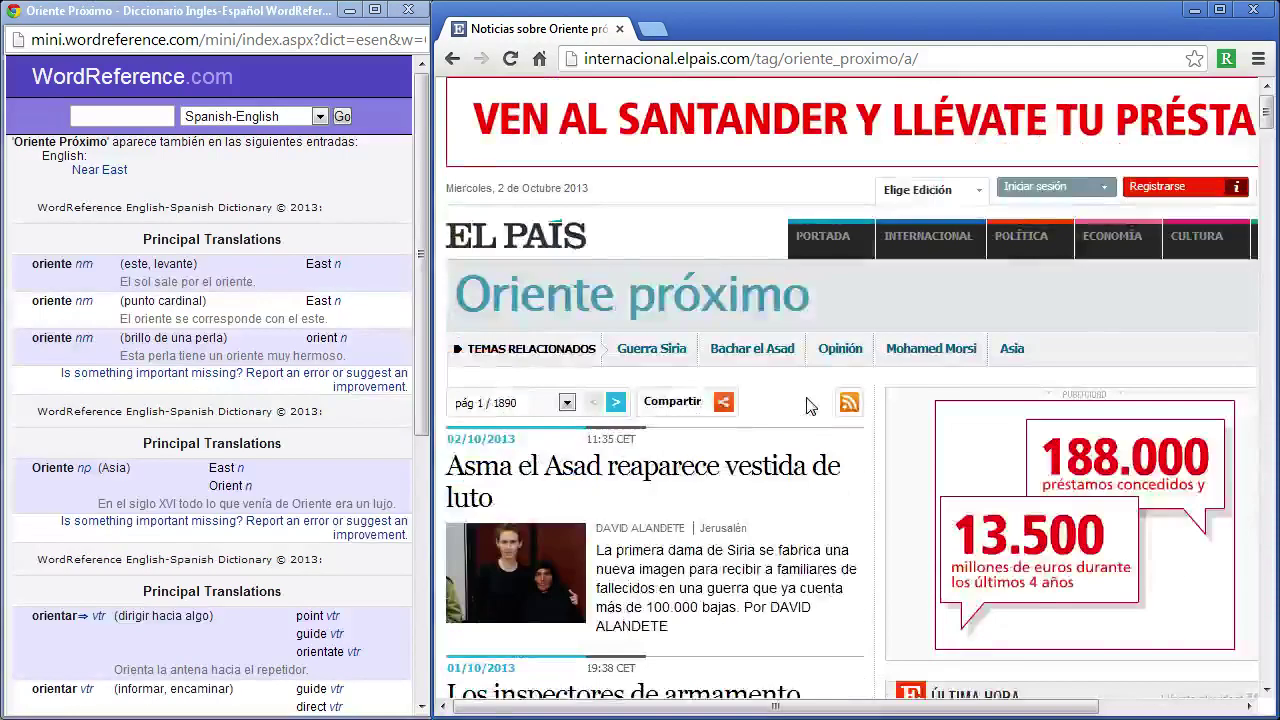
scroll(770, 390, "down", 4)
left_click(642, 302)
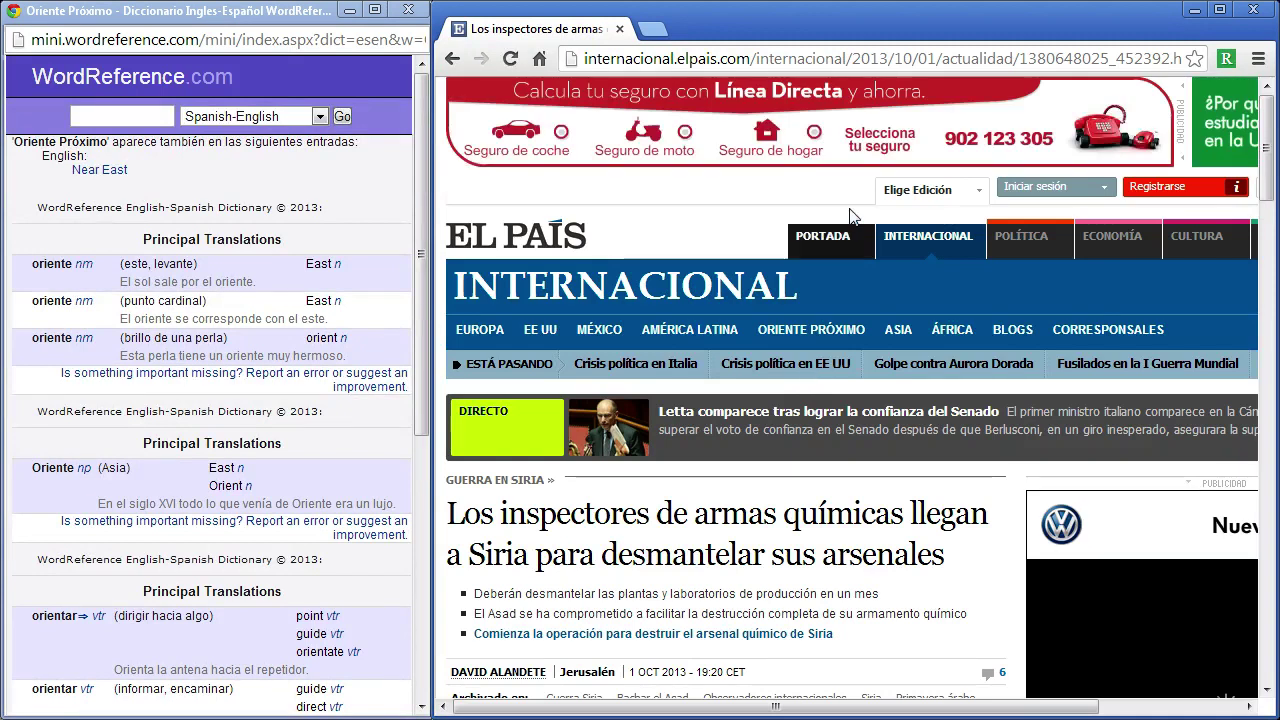
Re-enable Readlang's Español-to-English translation bar on the article.
left_click(1227, 61)
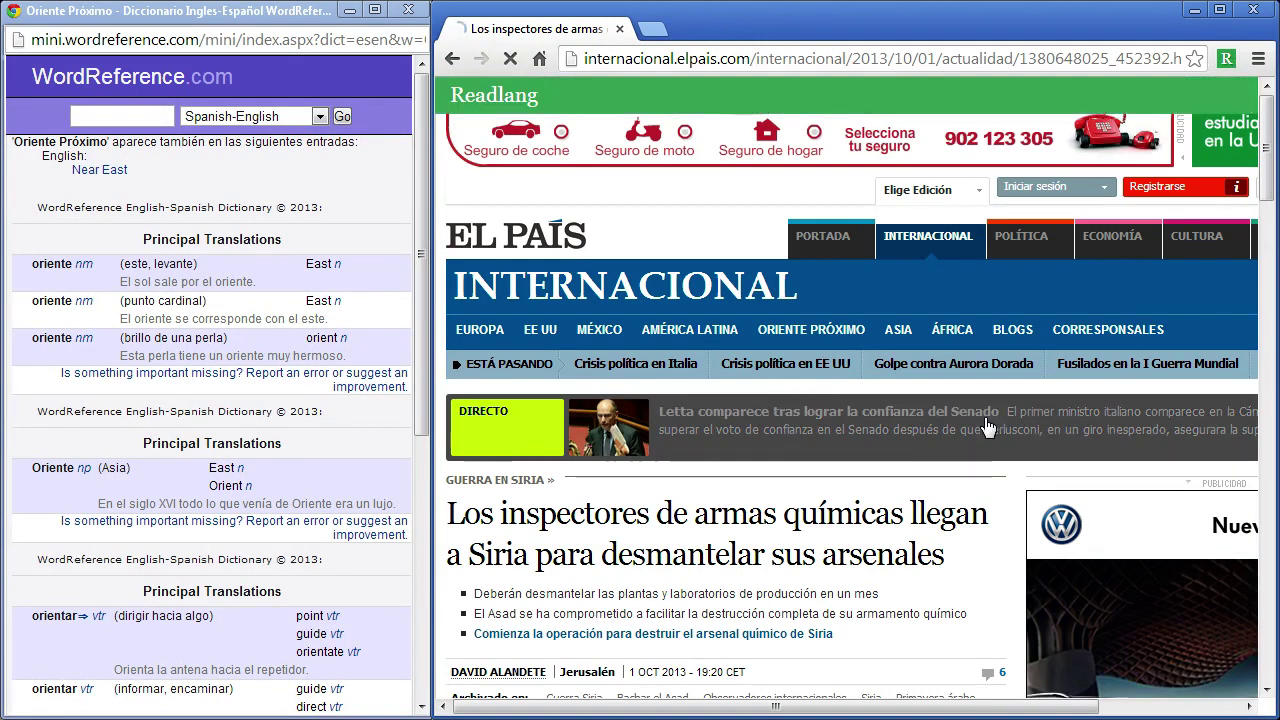
scroll(900, 410, "down", 3)
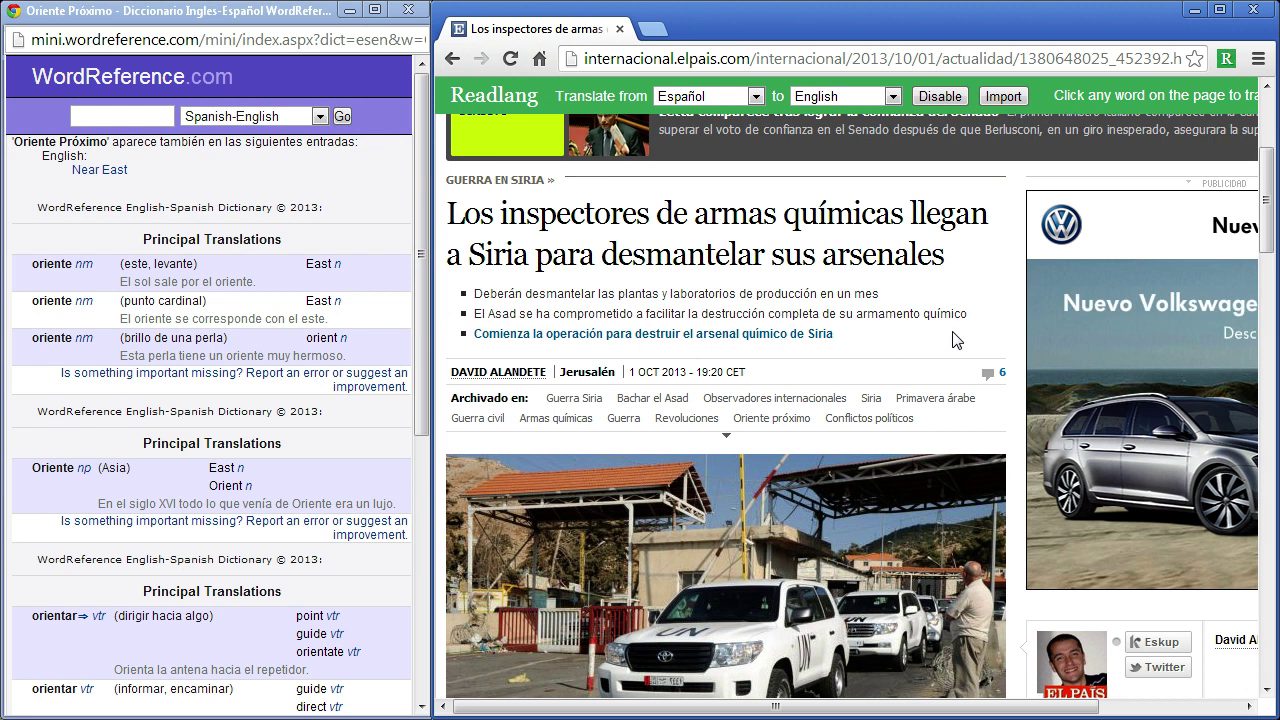
scroll(1030, 240, "down", 6)
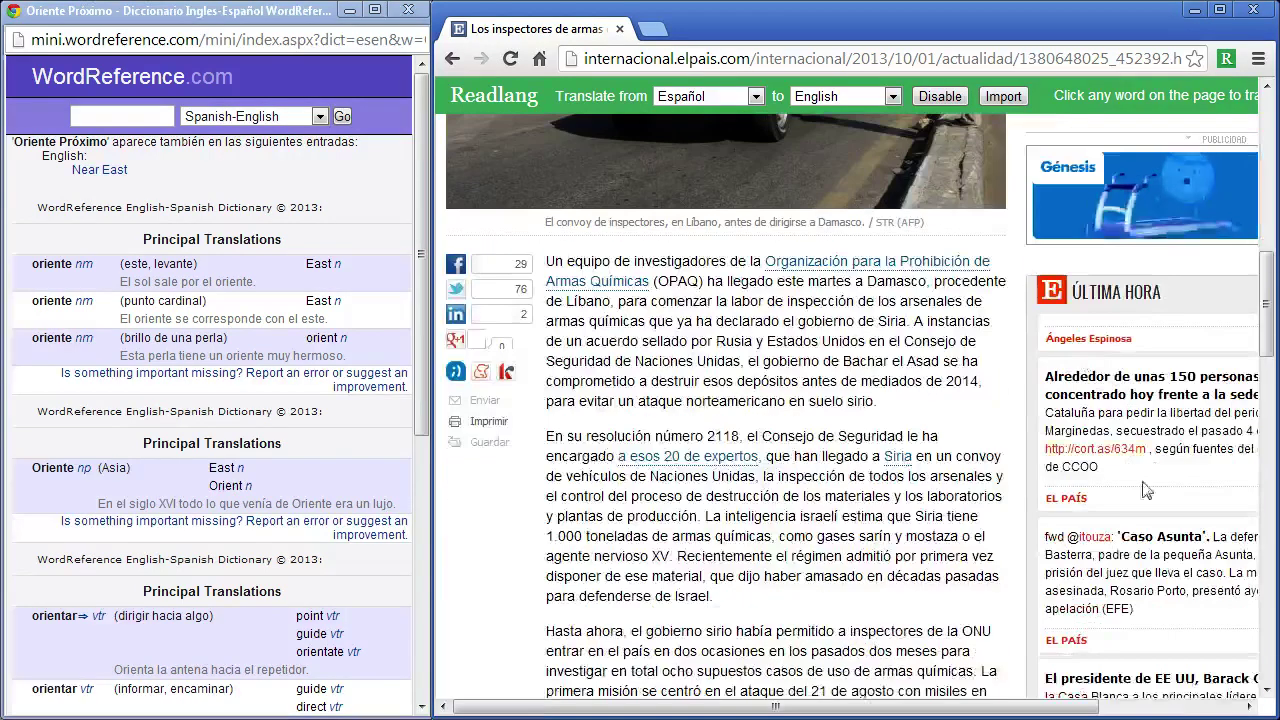
scroll(987, 143, "up", 4)
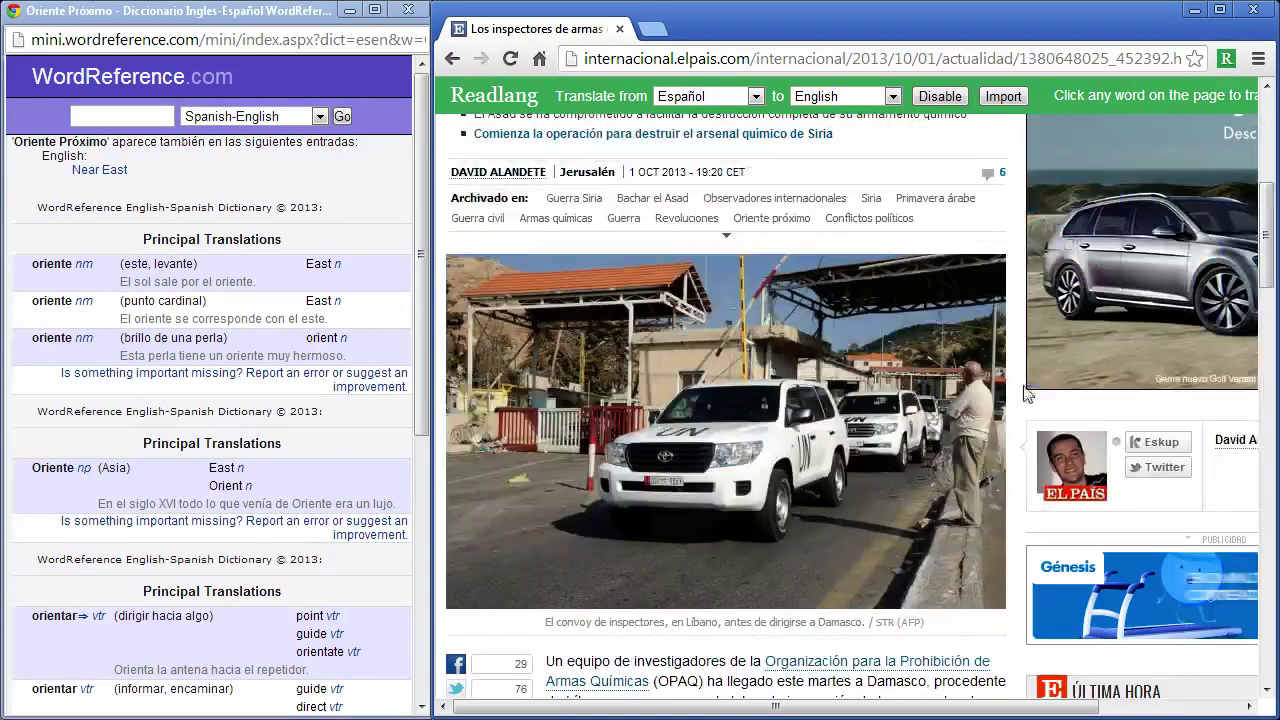
Import the inspectors article, open it in the Readlang reader, page forward, then return to the library.
left_click(1002, 96)
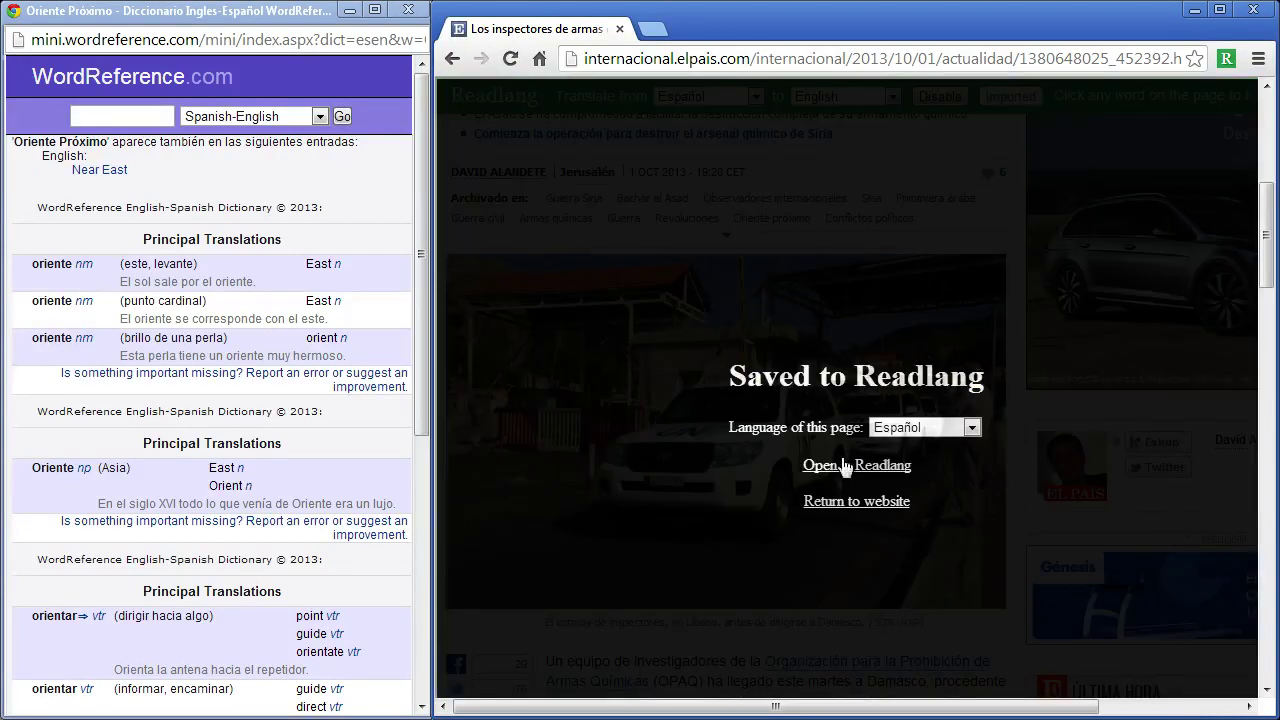
left_click(856, 466)
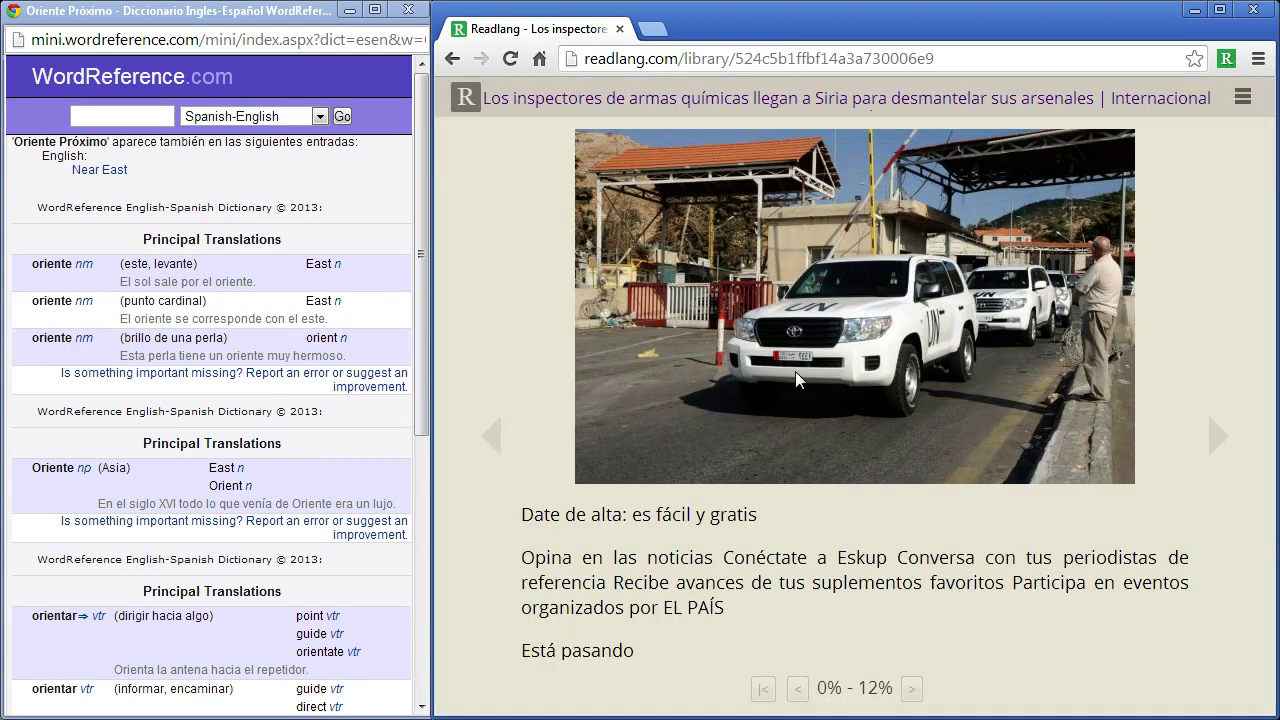
left_click(1222, 437)
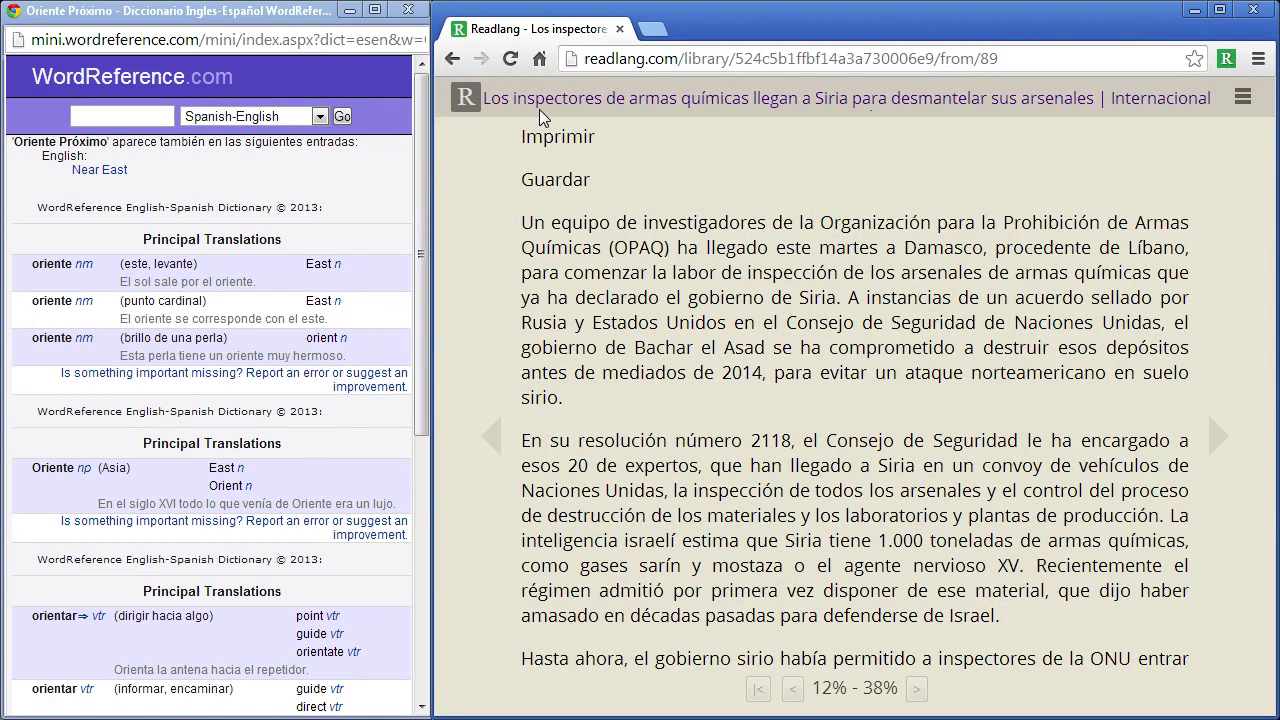
left_click(466, 100)
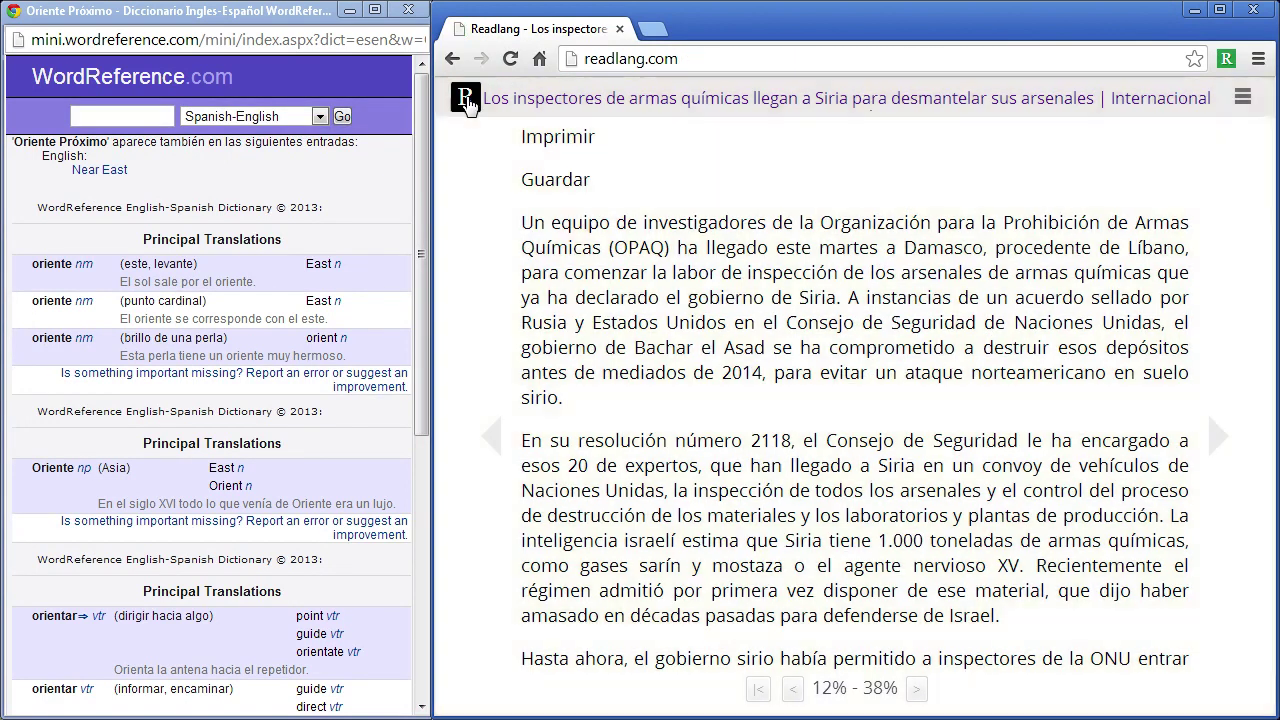